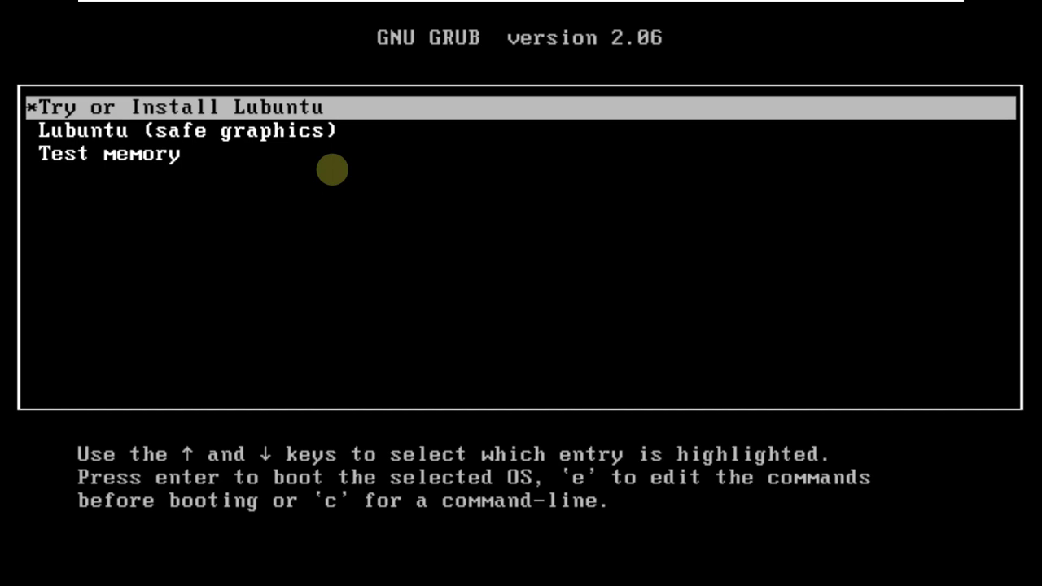
Step: Go through the boot entries and start the live system with Try or Install Lubuntu
key(Down)
key(Down)
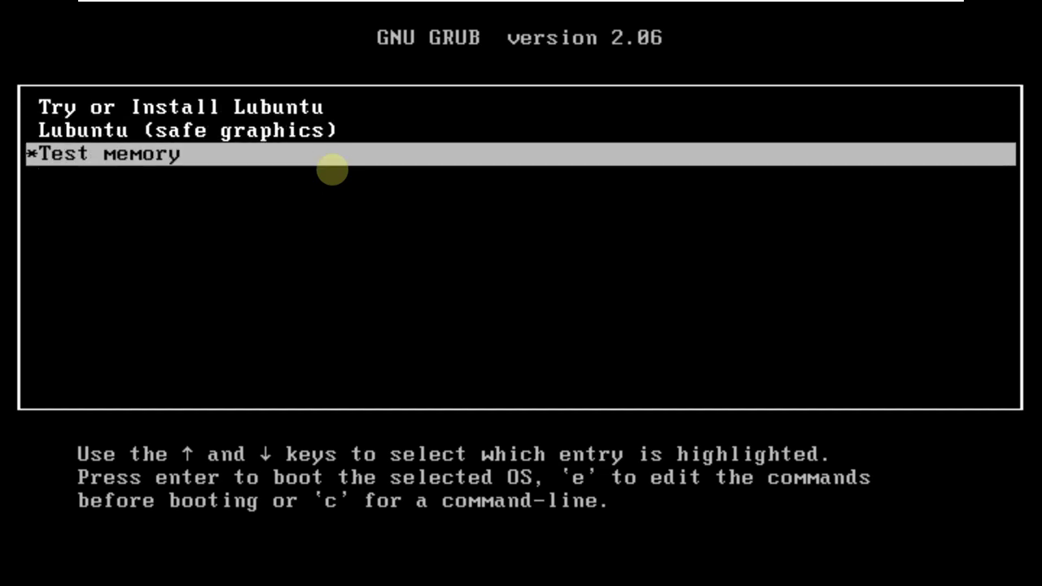
key(Up)
key(Up)
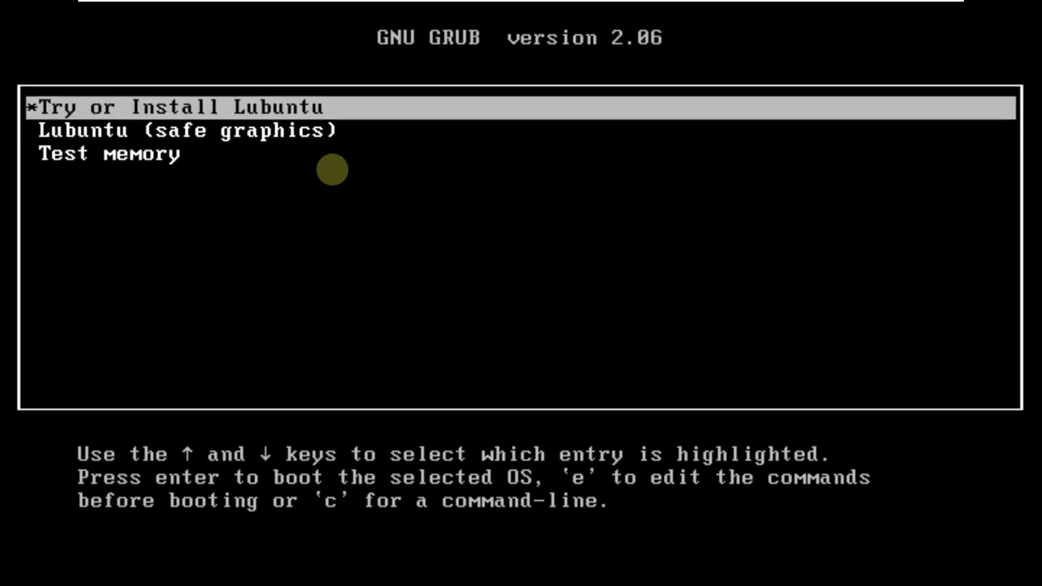
key(Down)
key(Down)
key(Up)
key(Up)
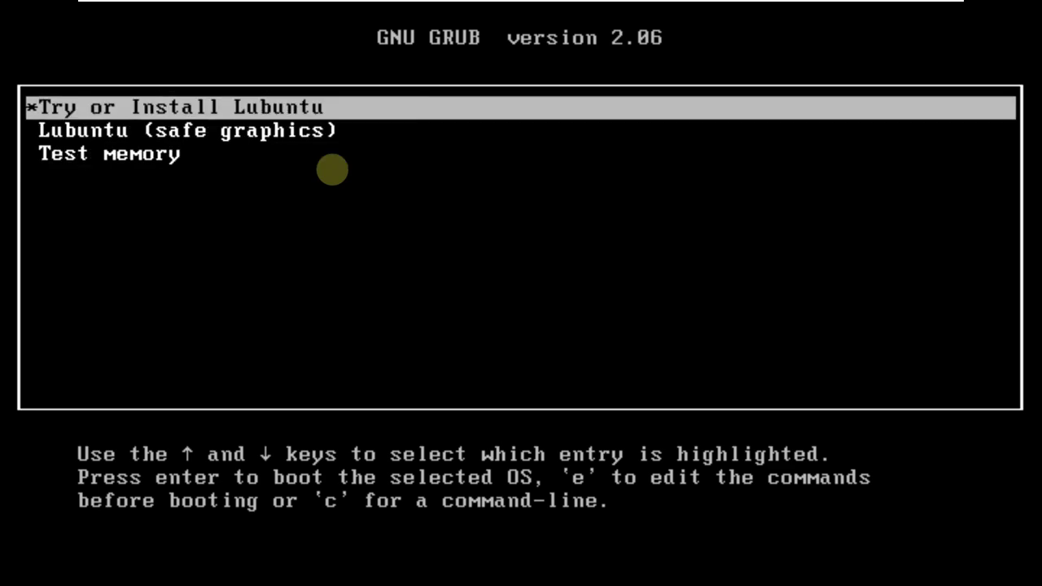
key(Down)
key(Down)
key(Up)
key(Up)
key(Return)
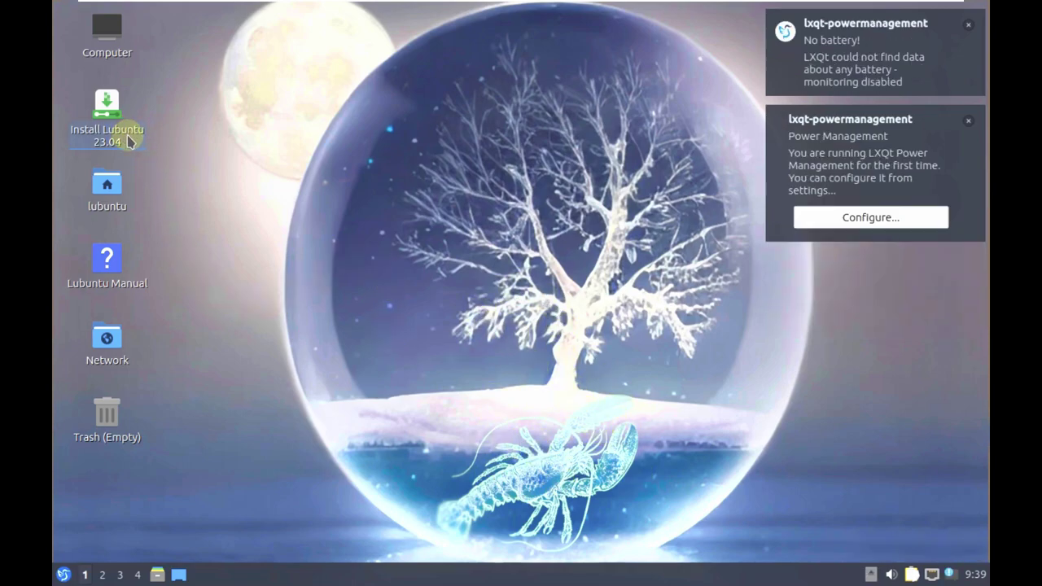
click(871, 574)
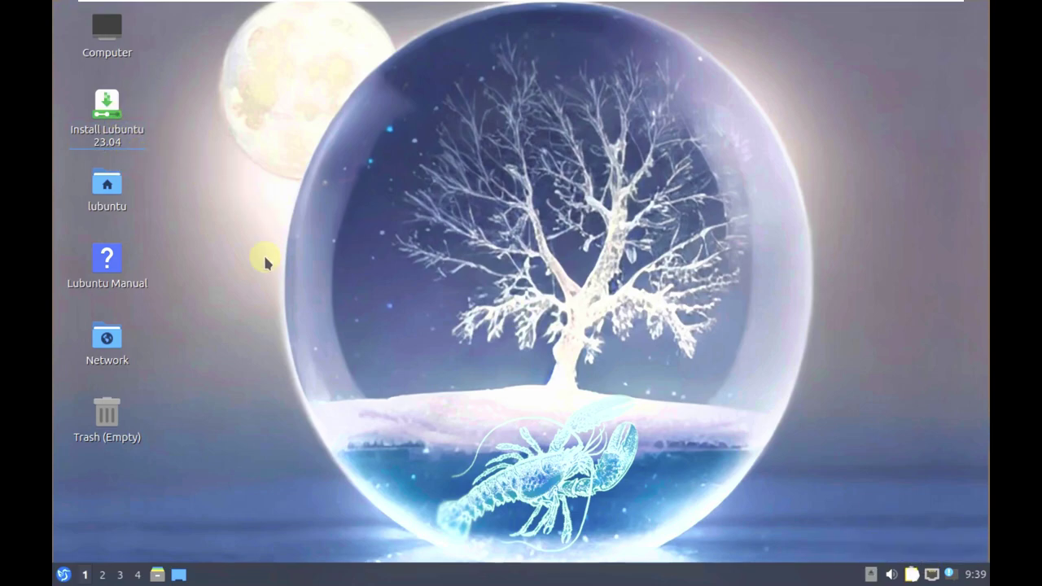
right_click(484, 210)
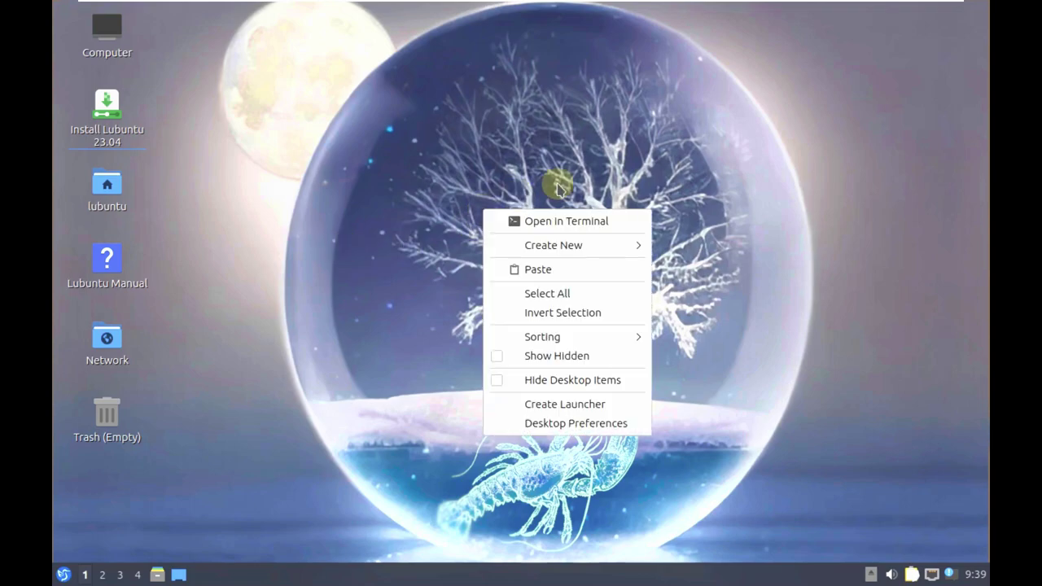
click(581, 162)
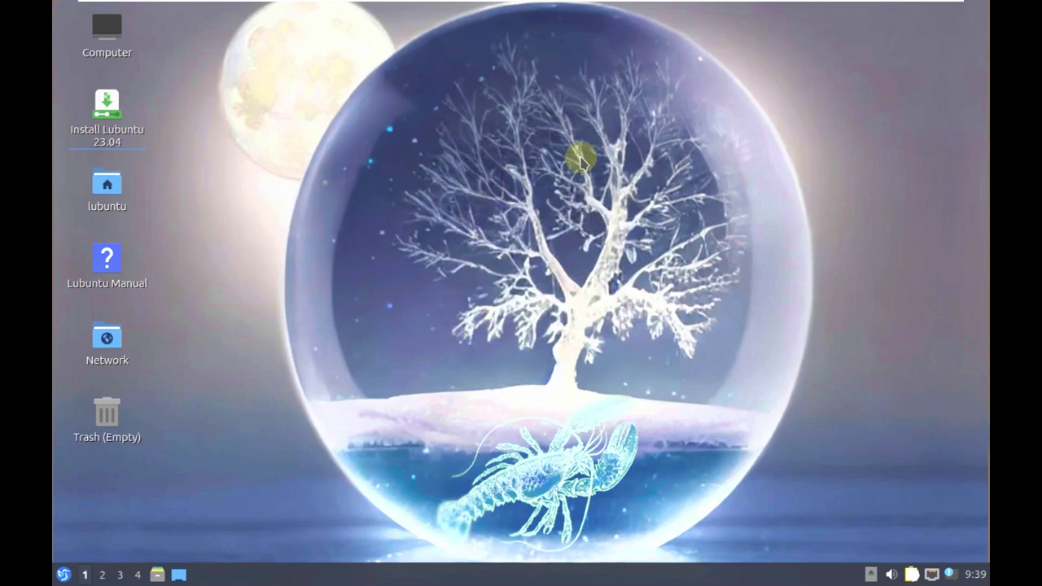
Step: Set the monitor resolution to 1920x1080, keep the new setting and close the monitor settings
click(64, 573)
mouse_move(119, 463)
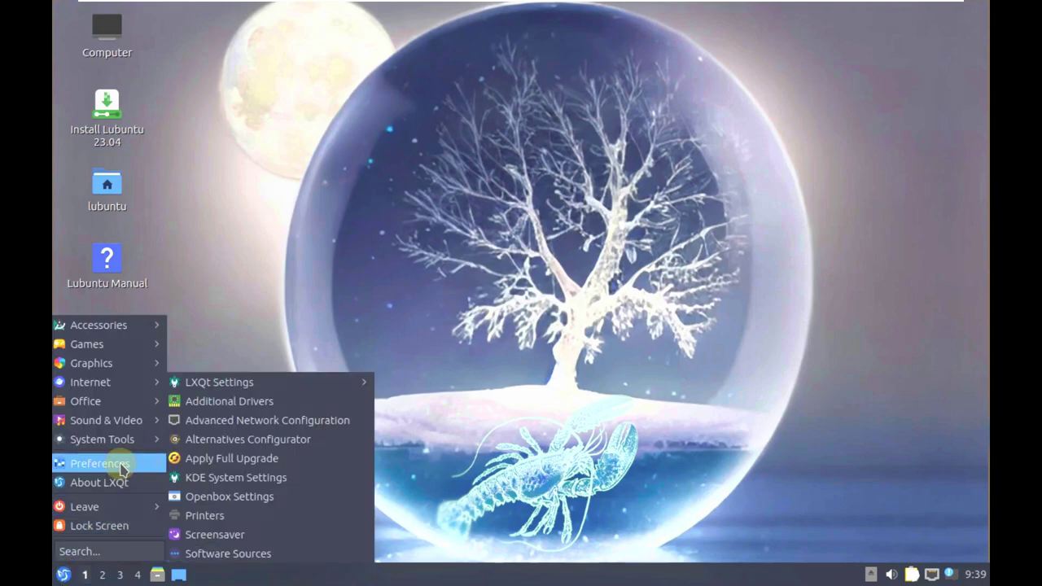
mouse_move(251, 385)
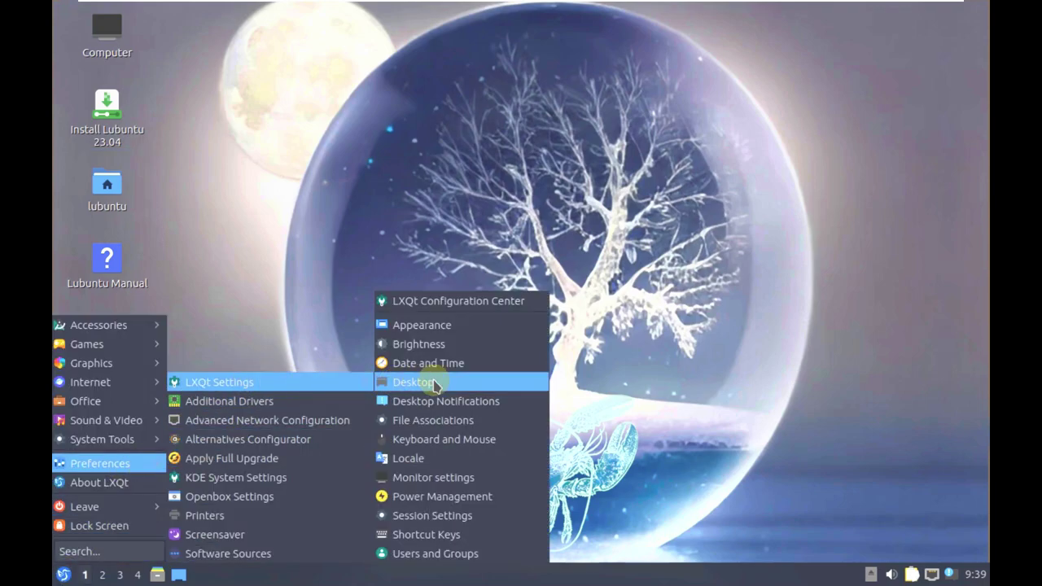
click(493, 477)
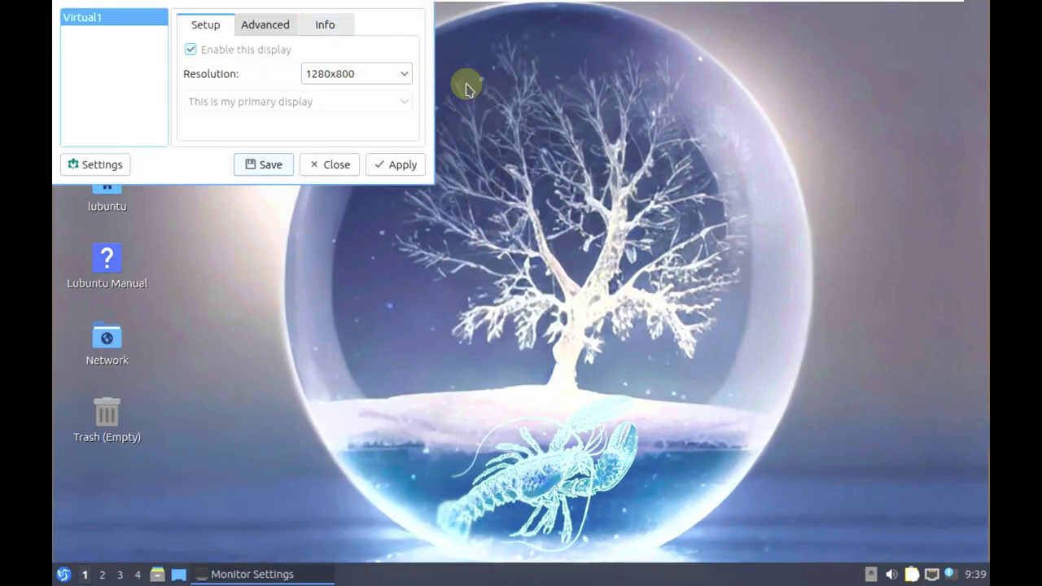
click(346, 81)
scroll(350, 172, up, 3)
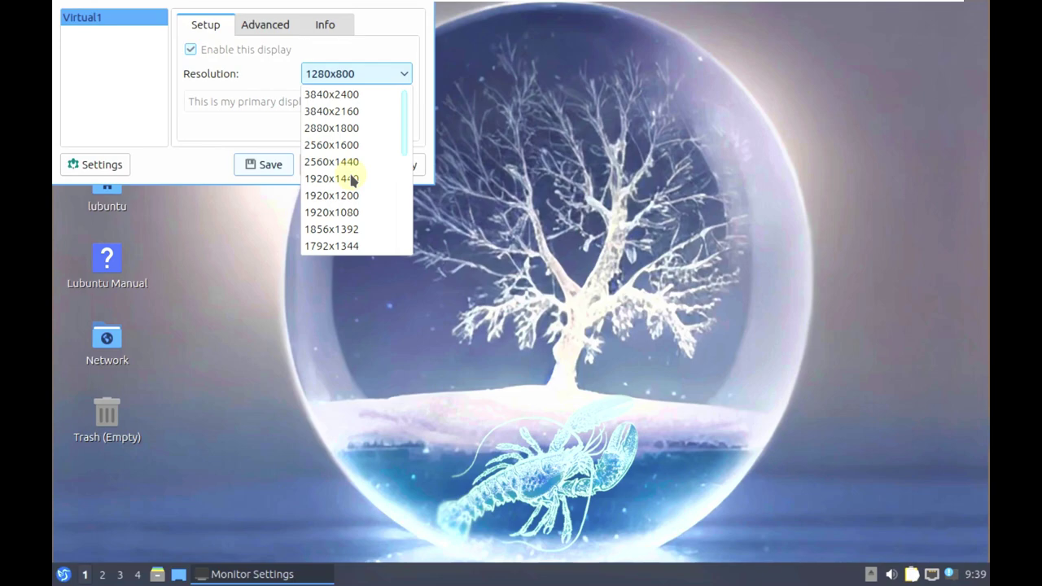
click(354, 212)
click(407, 164)
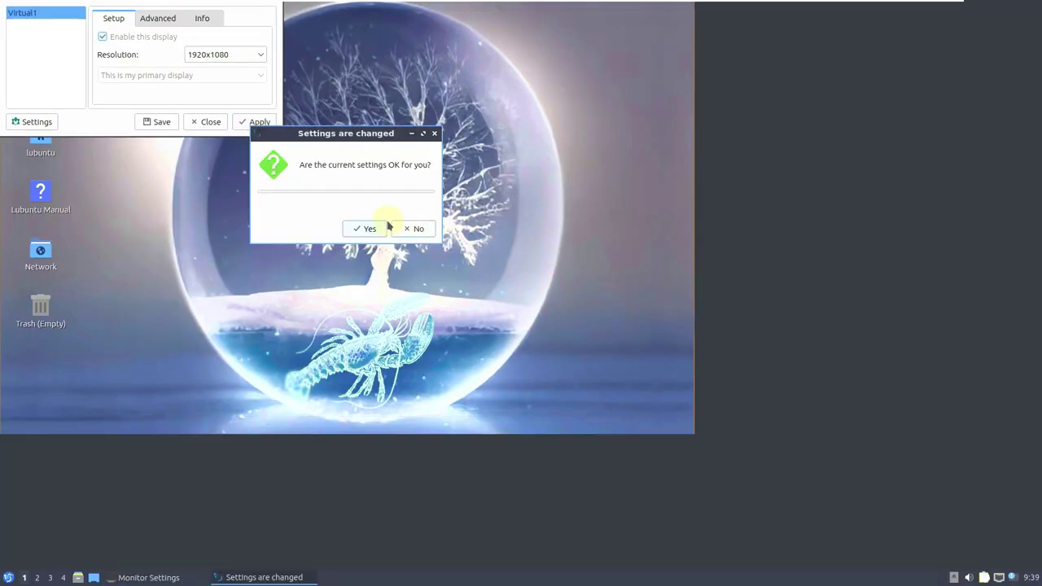
click(367, 231)
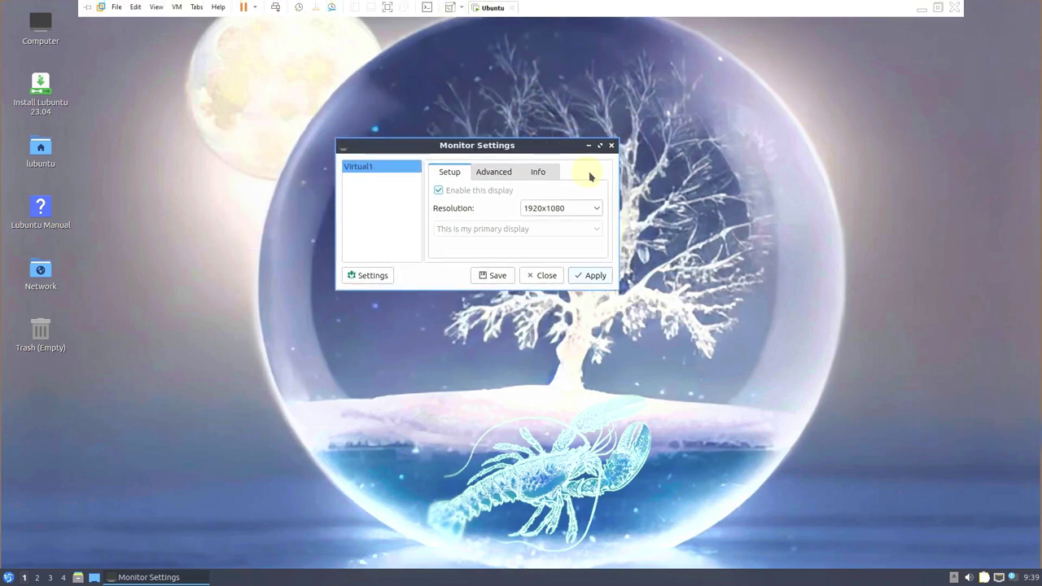
click(546, 275)
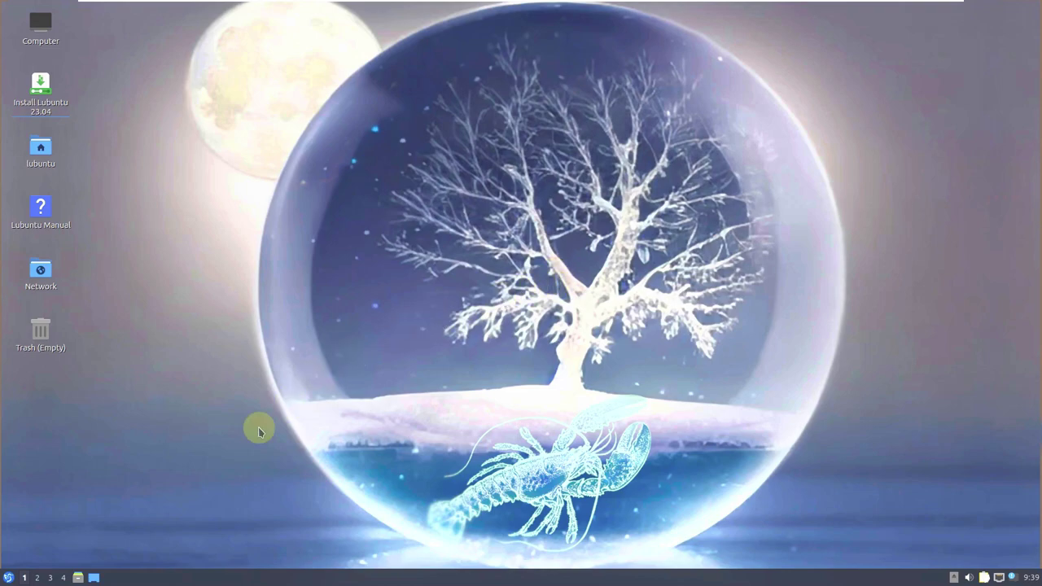
Step: View the version information of the LXQt desktop and close the About window
click(8, 577)
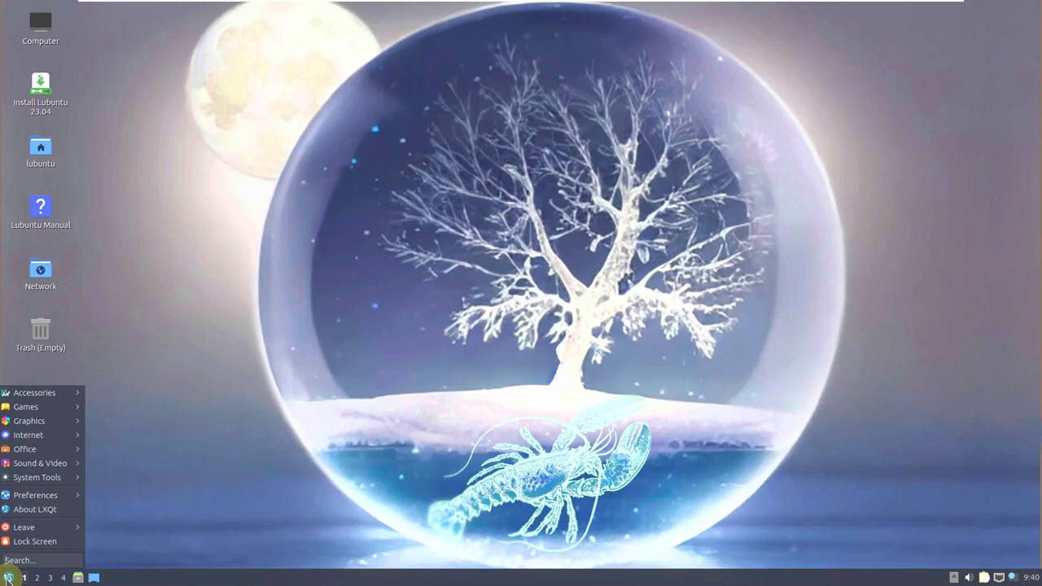
click(69, 511)
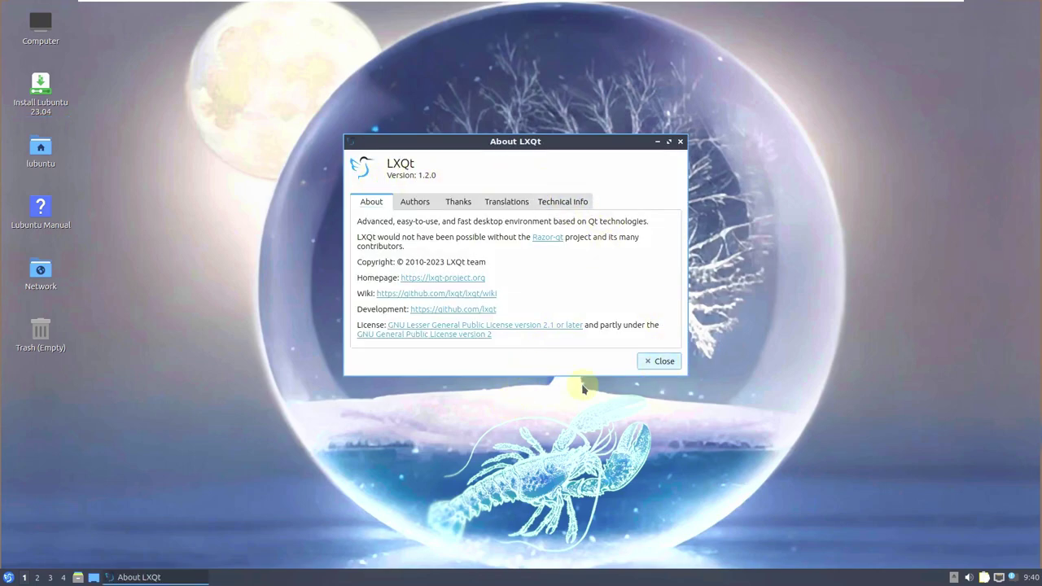
click(660, 366)
Step: Open the qps process manager in a maximized window and check the CPU and memory usage
click(8, 577)
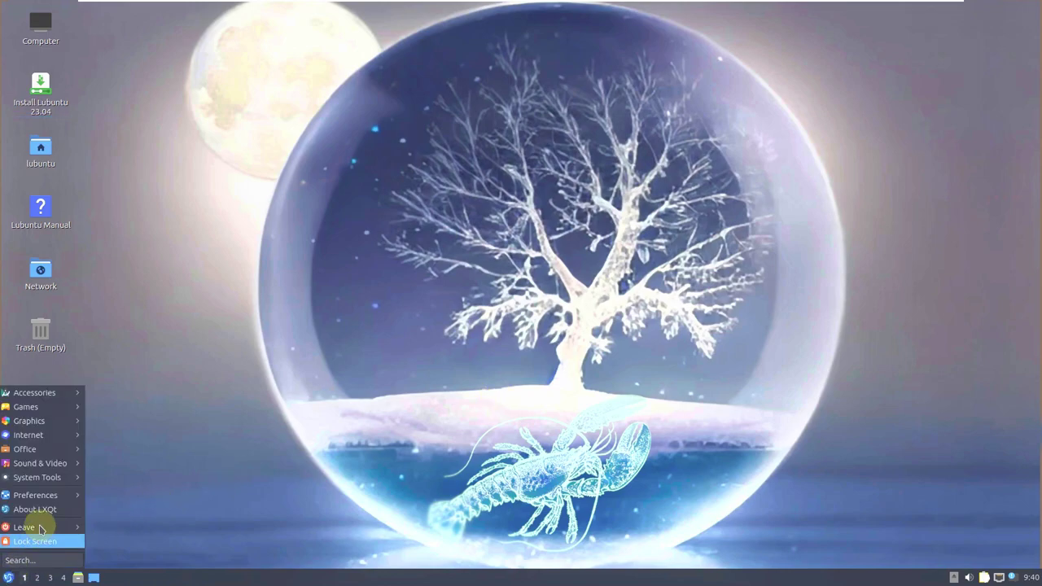
mouse_move(44, 480)
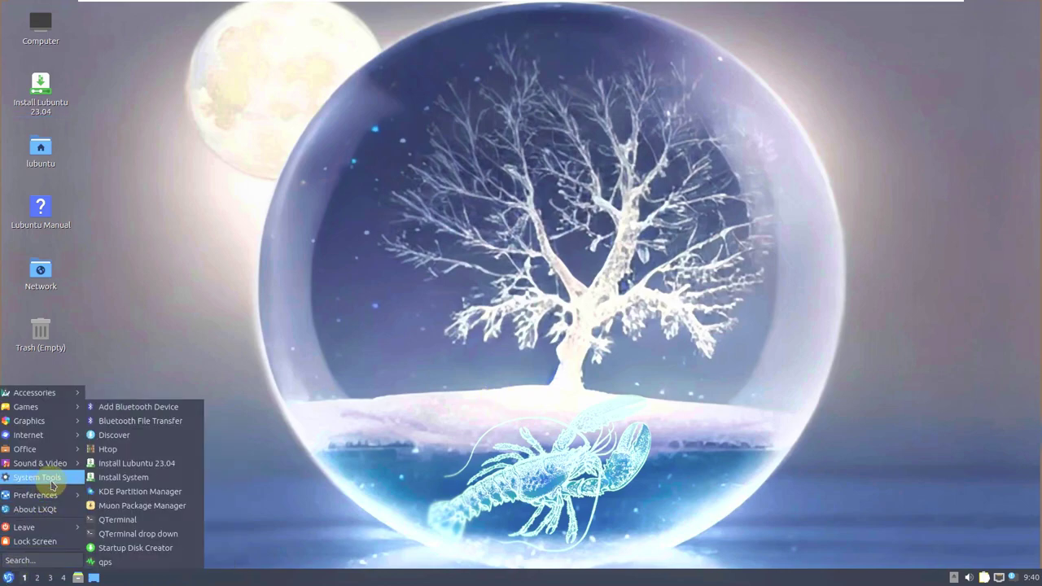
click(159, 561)
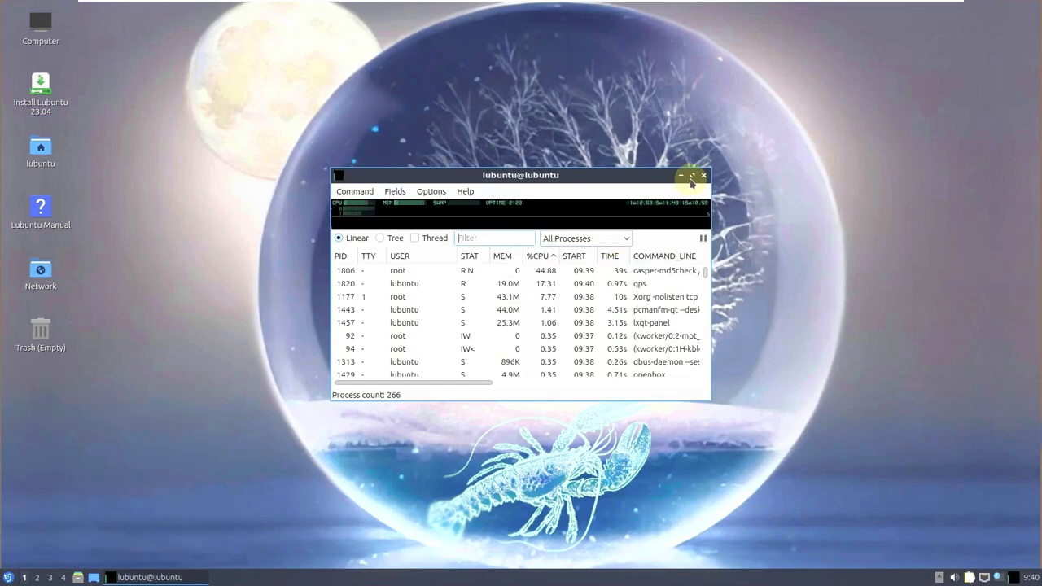
click(692, 175)
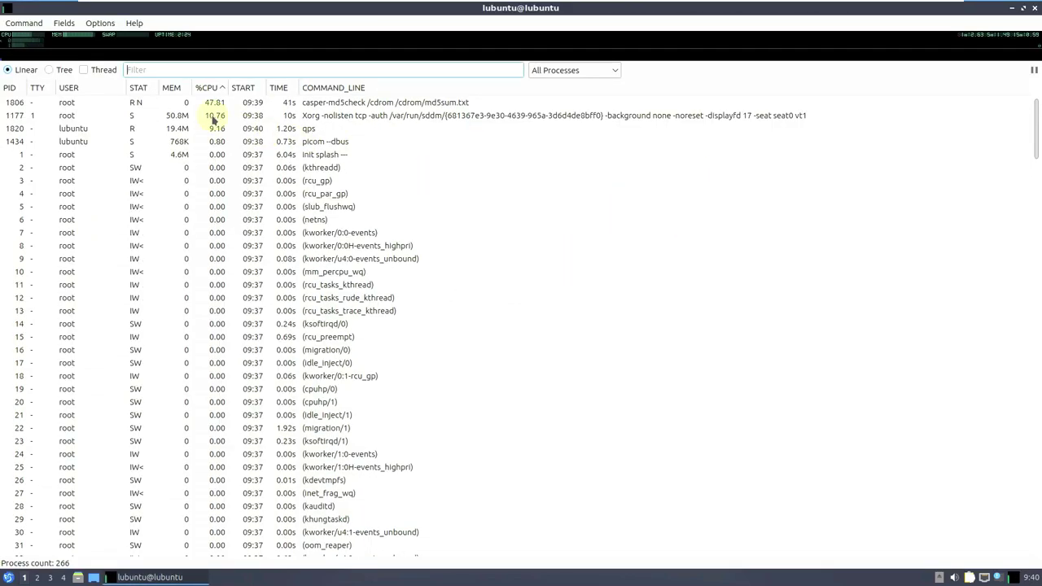
mouse_move(18, 38)
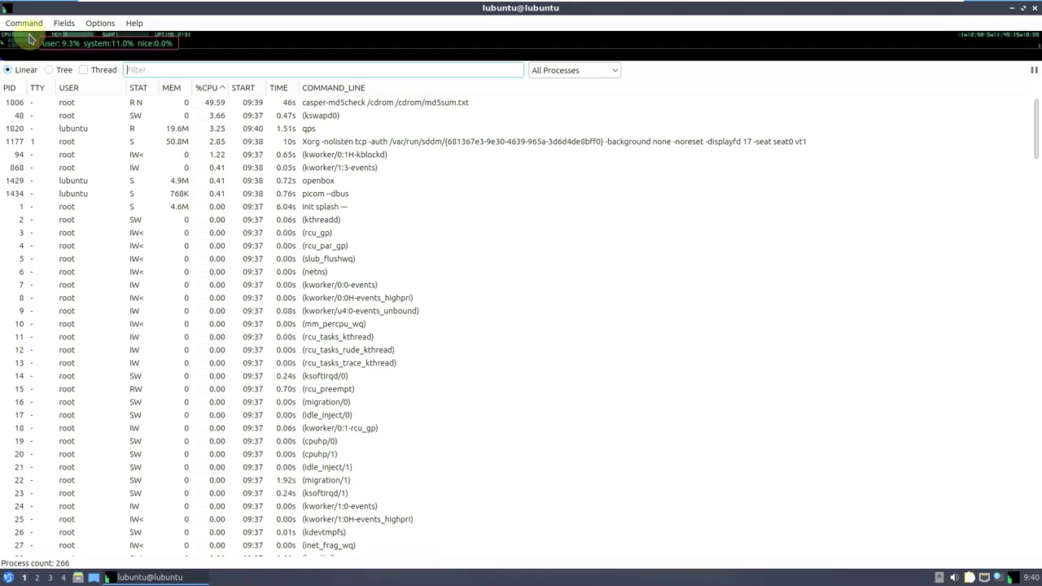
mouse_move(56, 37)
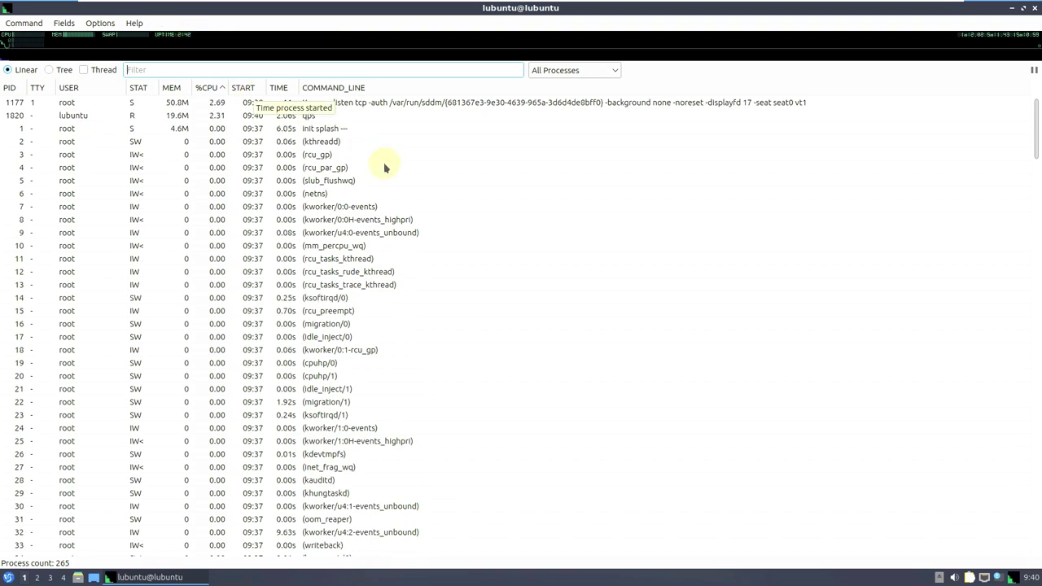
Step: Show the processes as a tree including threads and look through the list
click(63, 71)
click(101, 72)
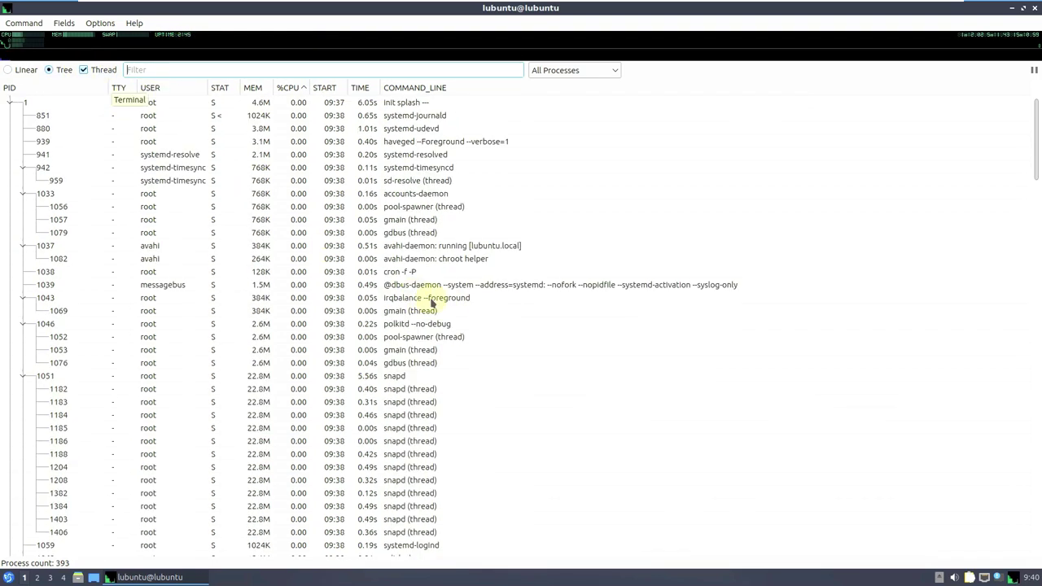
scroll(430, 297, down, 10)
scroll(432, 302, down, 20)
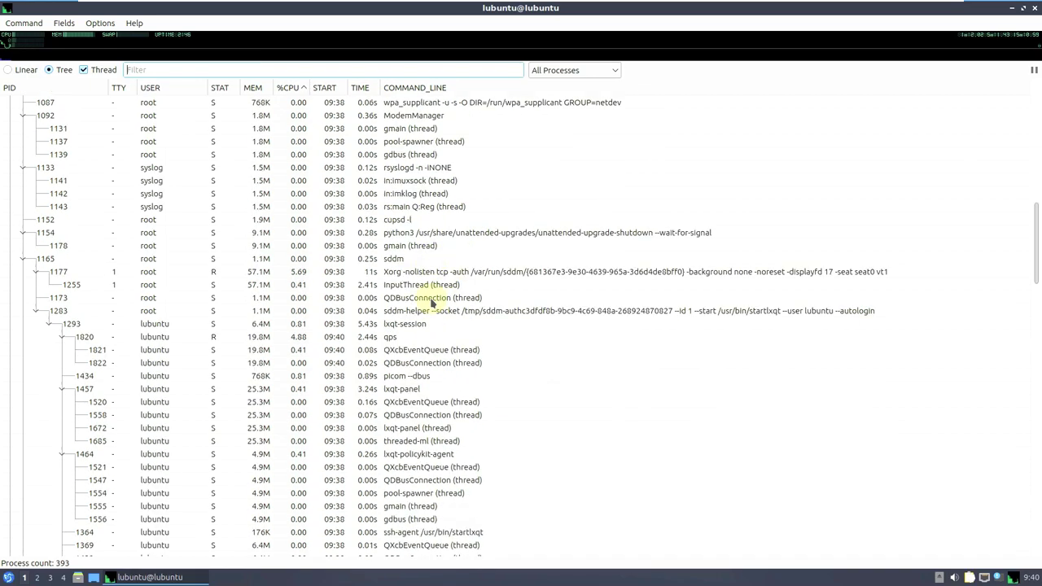
scroll(432, 302, down, 20)
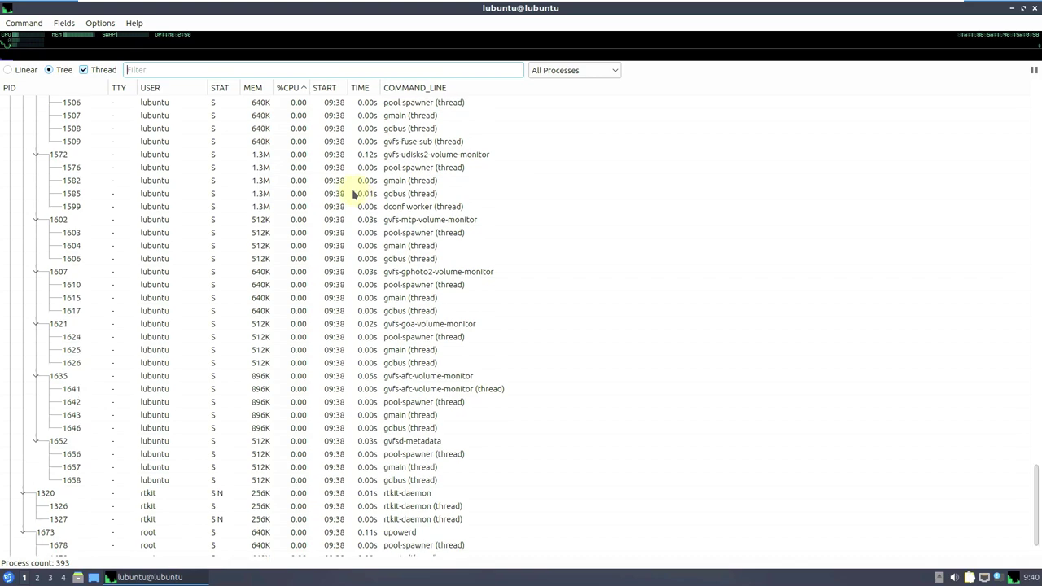
Step: View the version information of qps, dismiss it and close the process manager
click(134, 22)
click(148, 40)
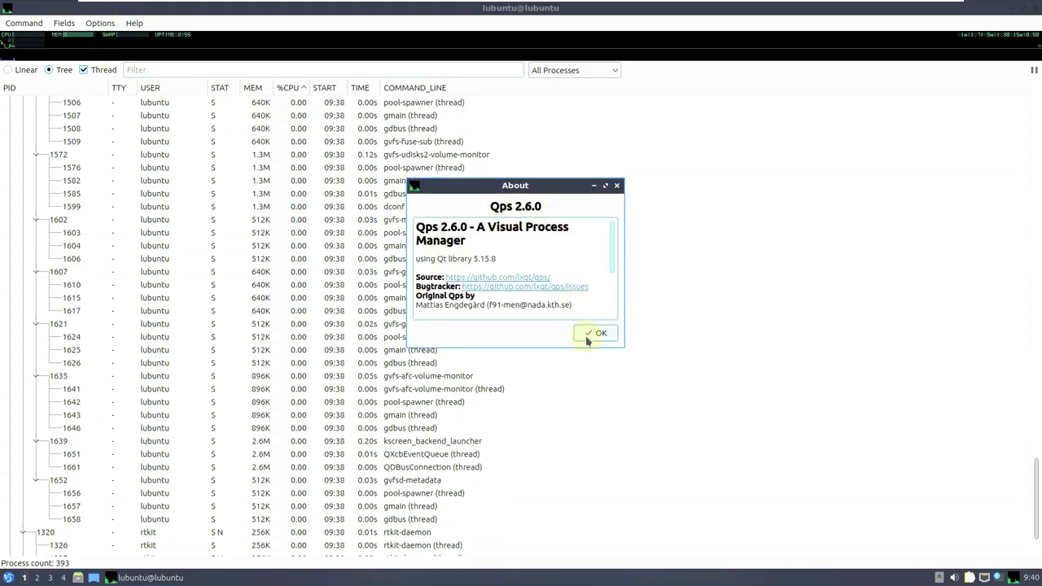
click(589, 335)
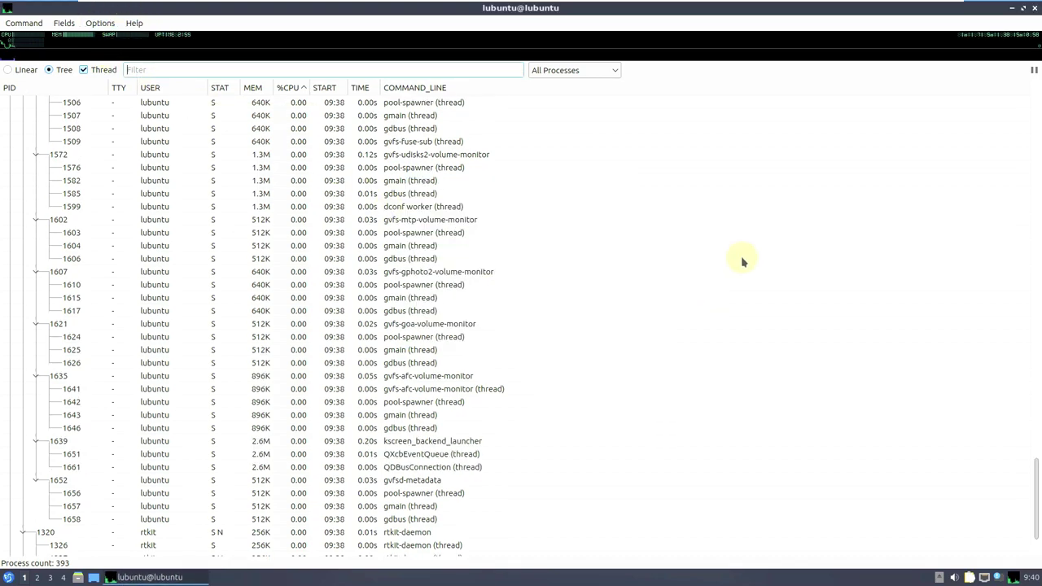
click(1035, 8)
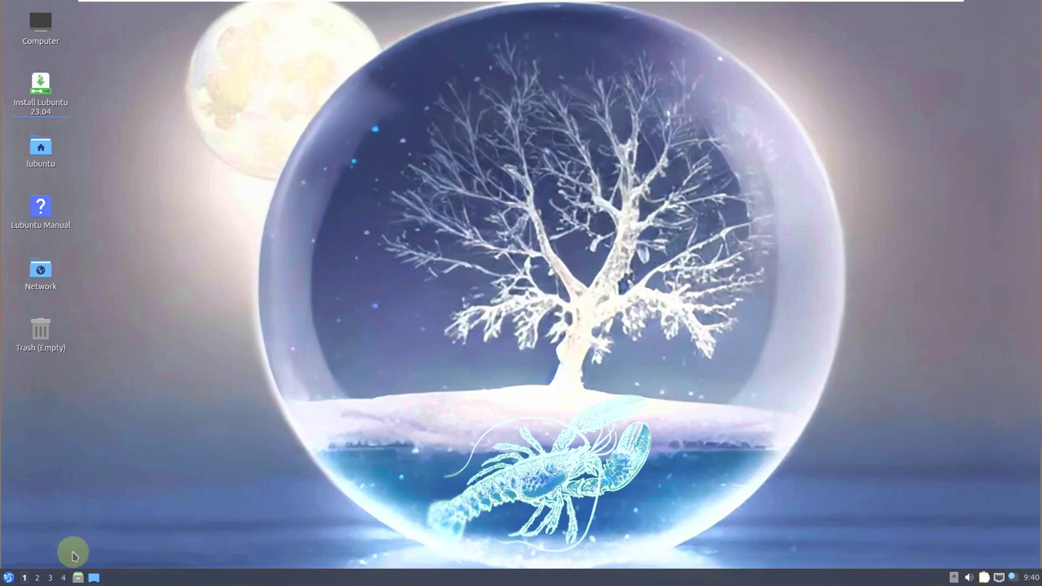
Step: Open QTerminal in a maximized window and run the command inxi -sv8
click(8, 576)
mouse_move(51, 395)
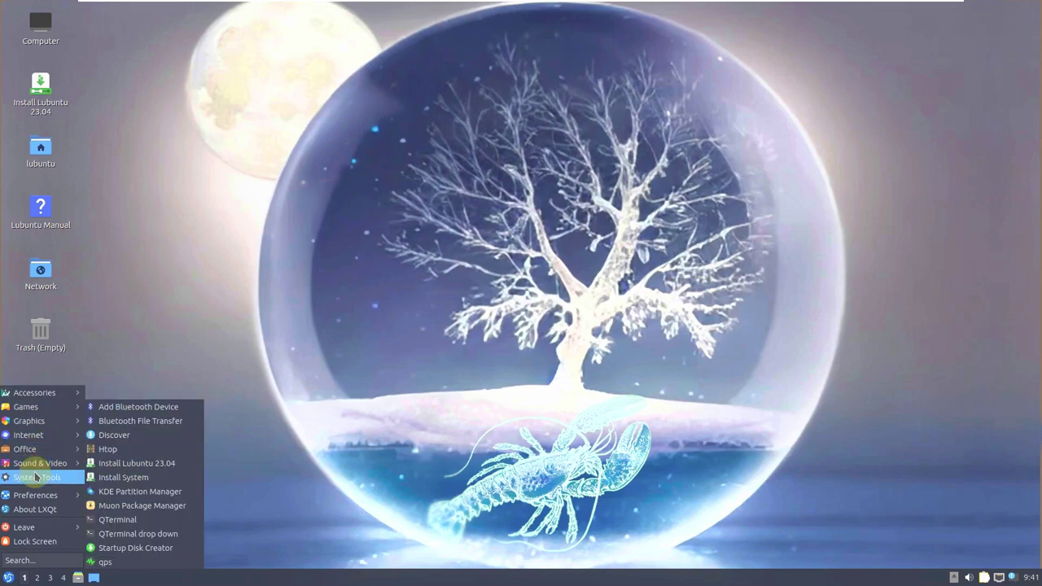
click(148, 513)
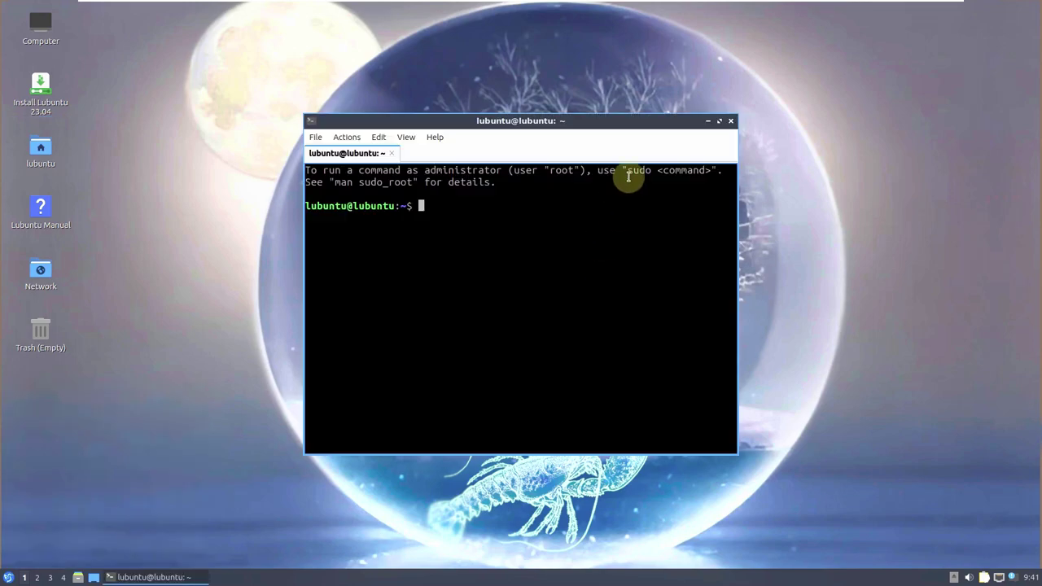
click(717, 117)
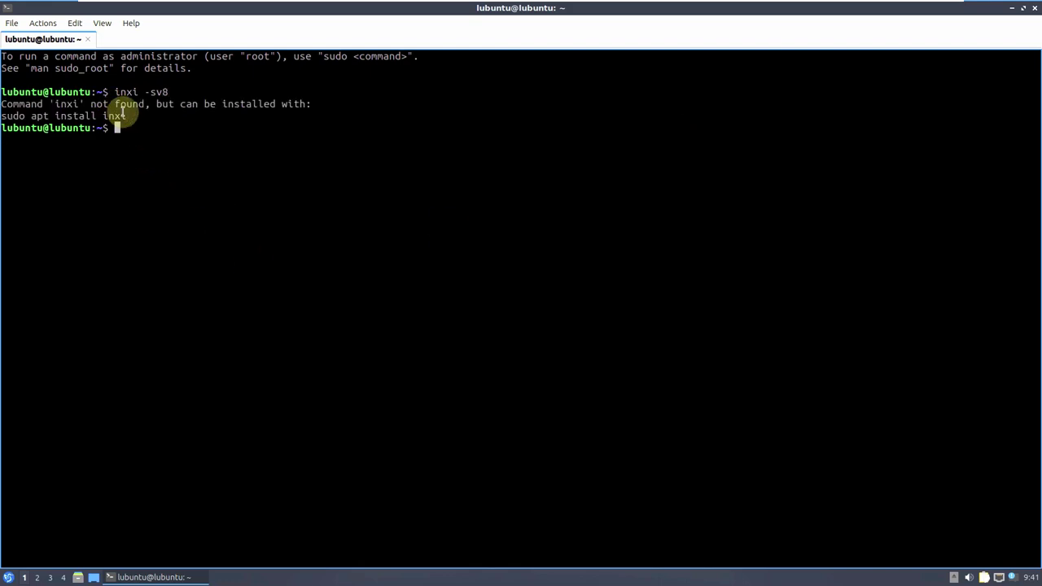
Step: Copy the suggested command sudo apt install inxi to the prompt and run it
drag(127, 115, 3, 118)
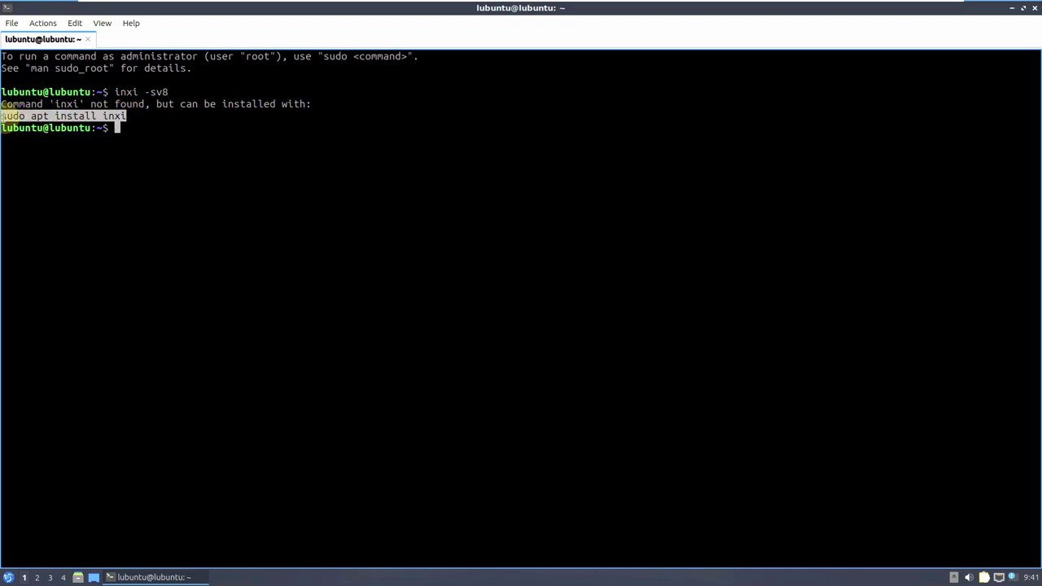
right_click(4, 119)
click(33, 126)
right_click(125, 133)
click(163, 152)
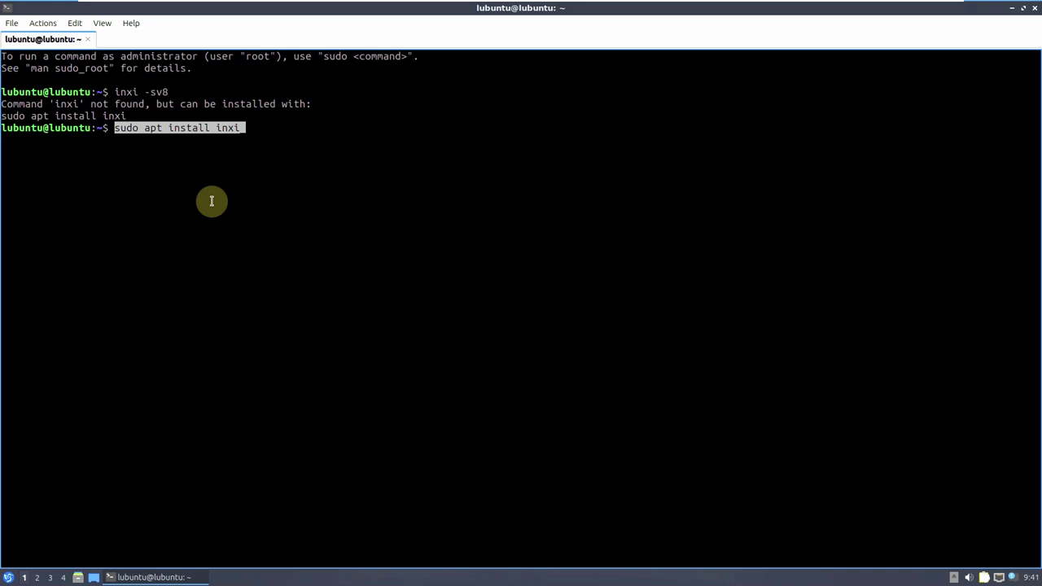
key(Return)
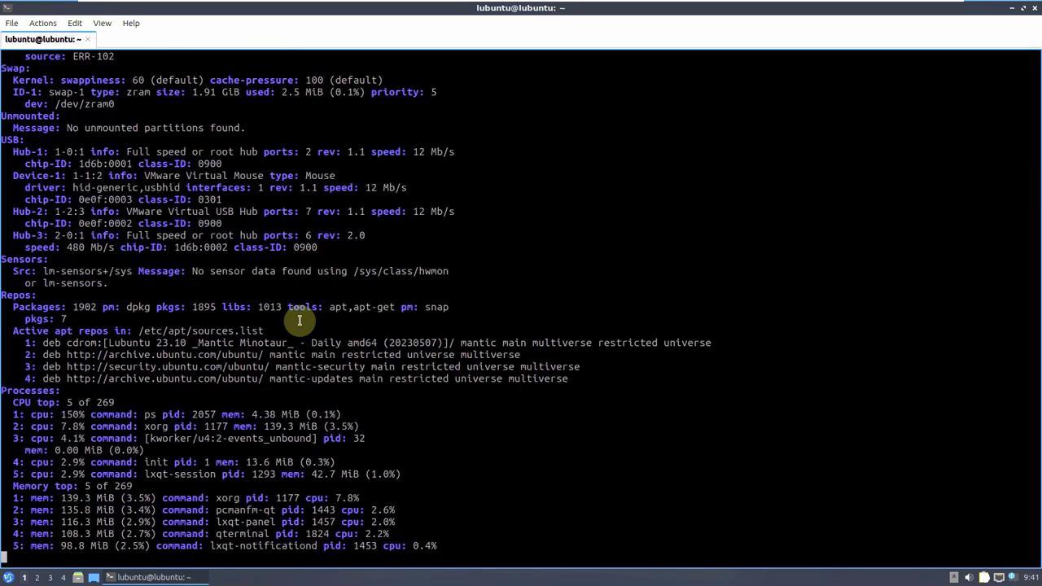
Step: Open the terminal preferences, look through the Behavior, Shortcuts, Dropdown, Bookmarks and Appearance pages, and close them without changes
scroll(298, 319, up, 5)
scroll(299, 319, up, 15)
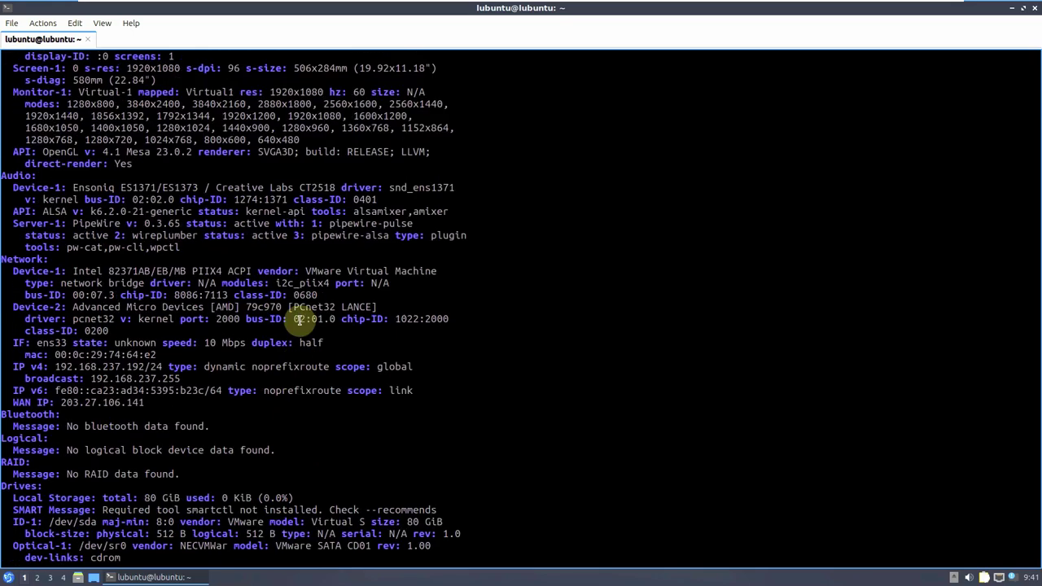
click(74, 23)
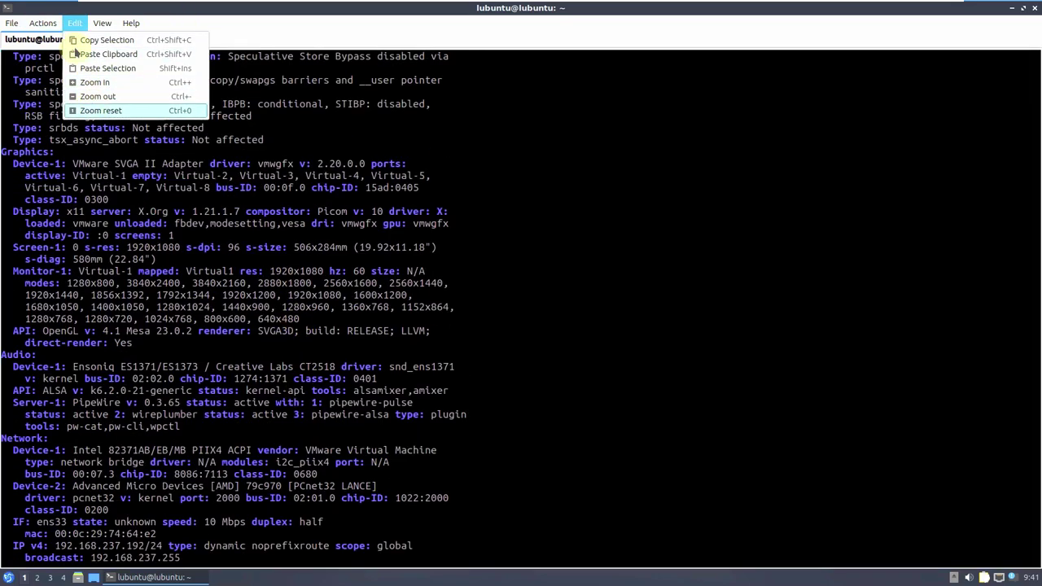
click(48, 23)
click(11, 23)
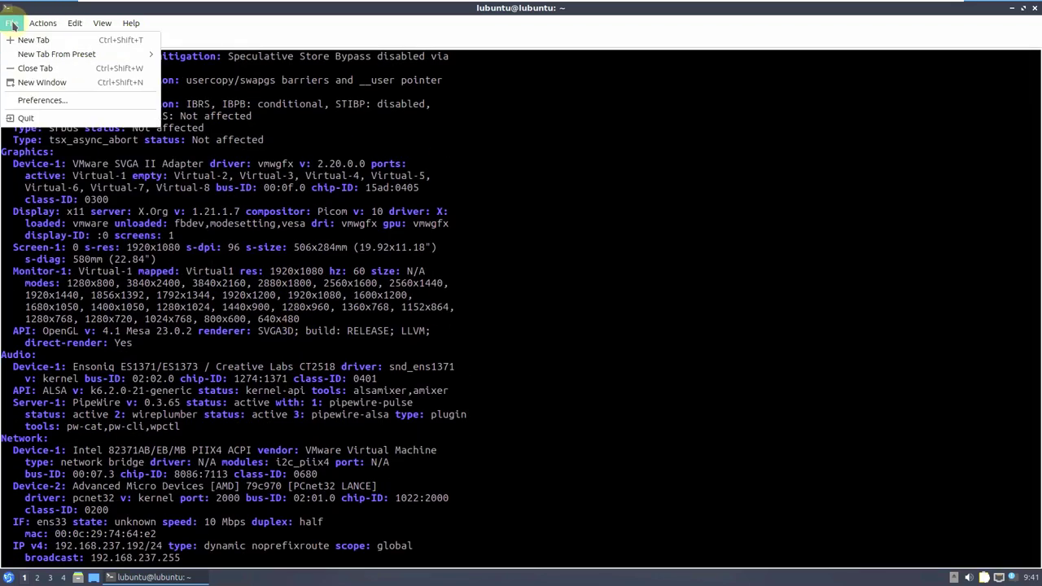
click(44, 100)
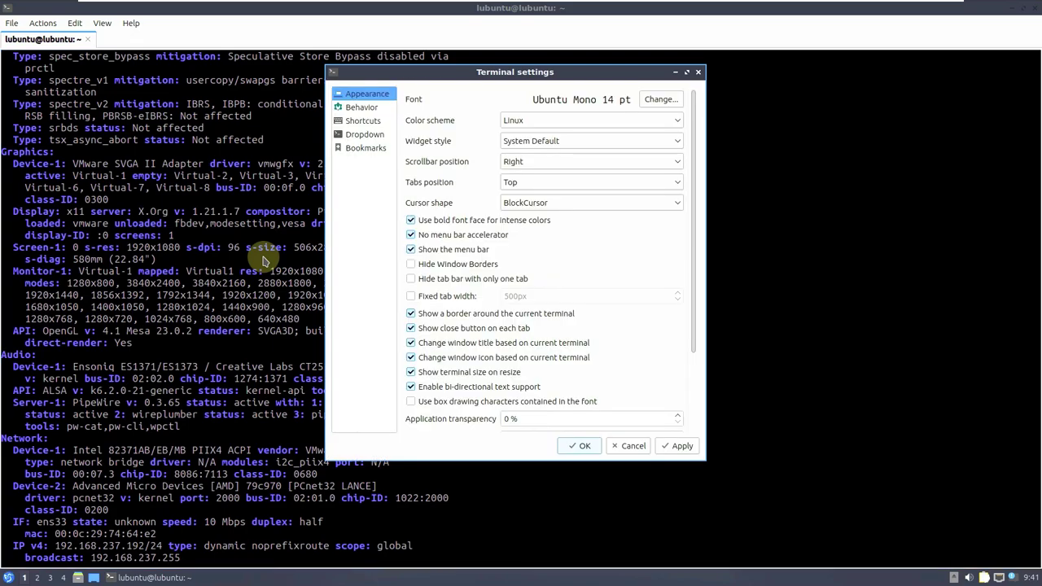
click(363, 109)
click(363, 121)
click(364, 134)
click(370, 148)
click(373, 107)
click(367, 95)
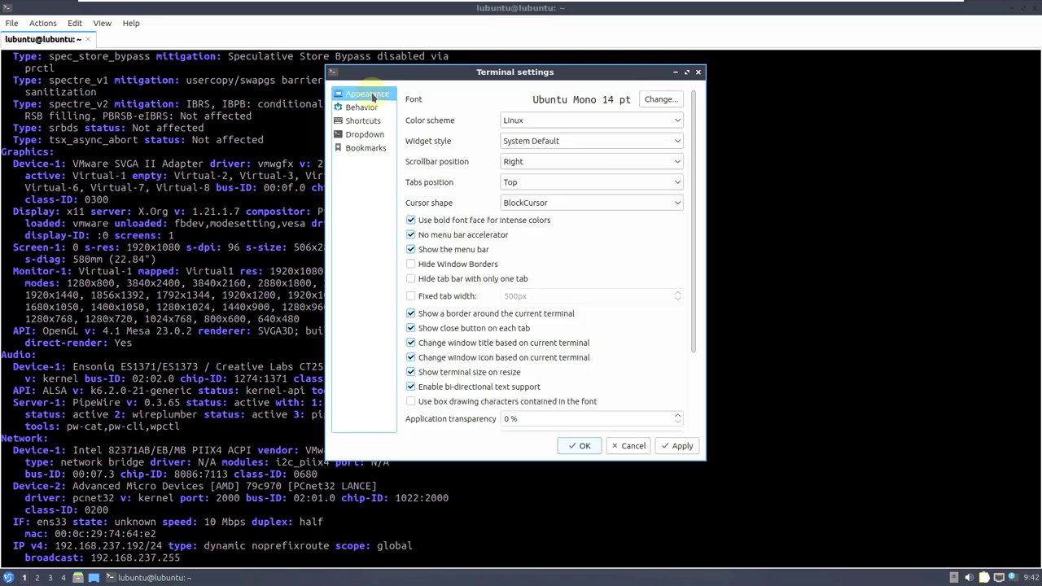
click(697, 71)
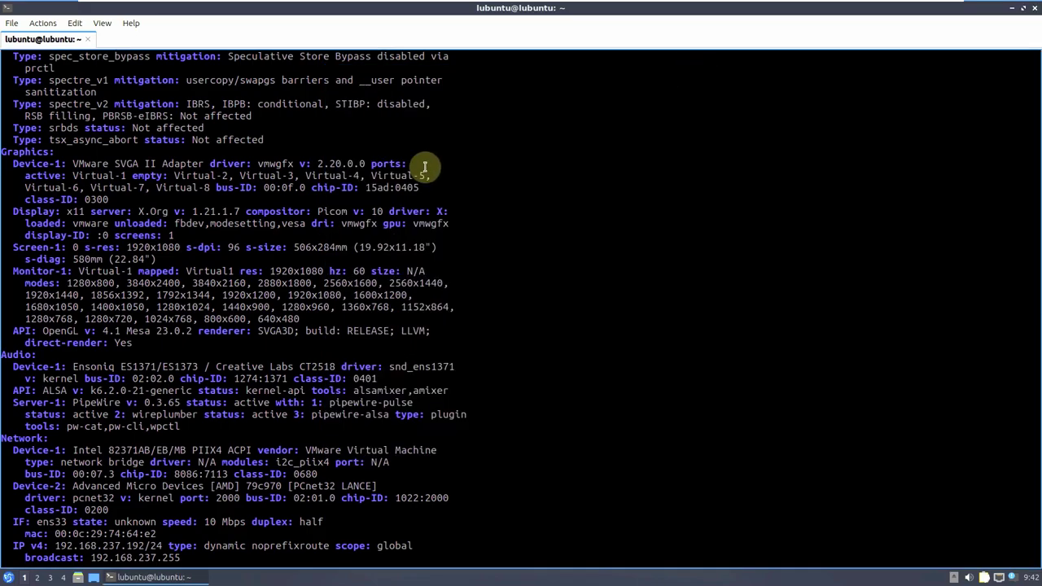
Step: Go back to the start of the inxi output and highlight the host and kernel line in the System section
scroll(424, 168, up, 19)
scroll(140, 170, up, 8)
scroll(163, 239, down, 9)
scroll(163, 236, up, 1)
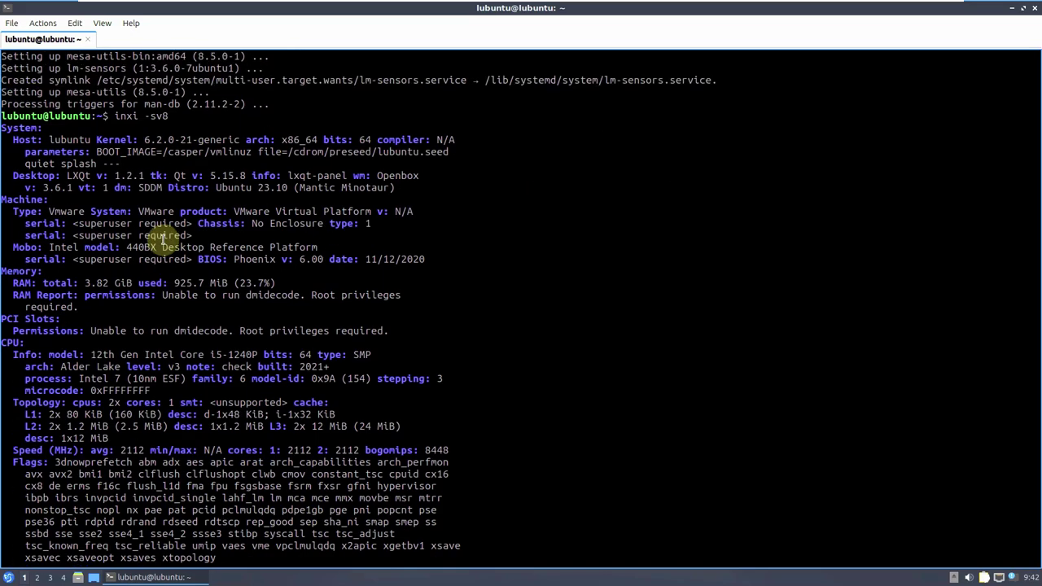
drag(48, 140, 460, 139)
click(269, 156)
click(384, 155)
click(477, 194)
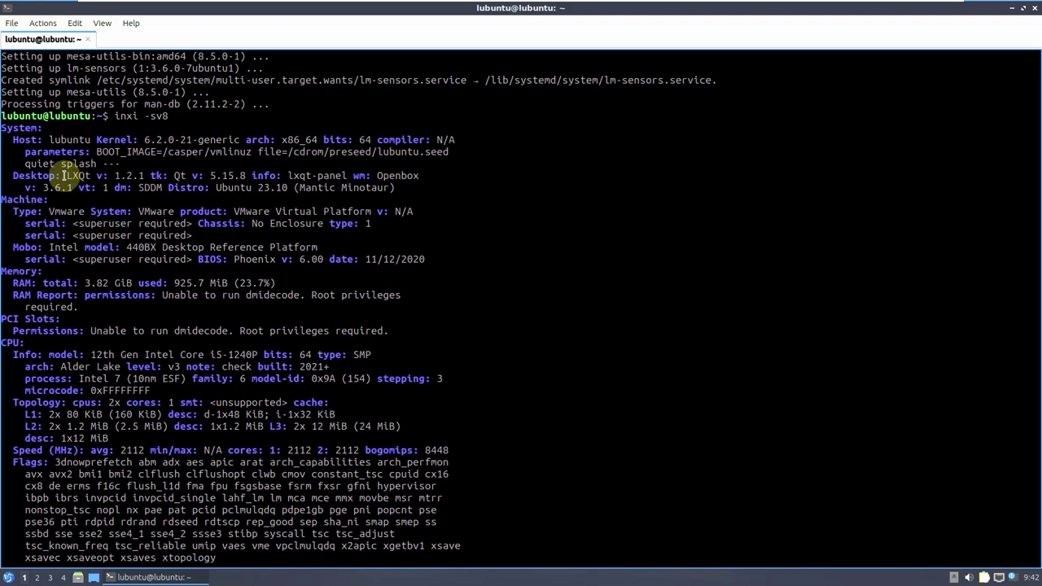
Step: Highlight the desktop's Qt version, the panel version, the distribution and its code name in the System section
drag(66, 176, 243, 177)
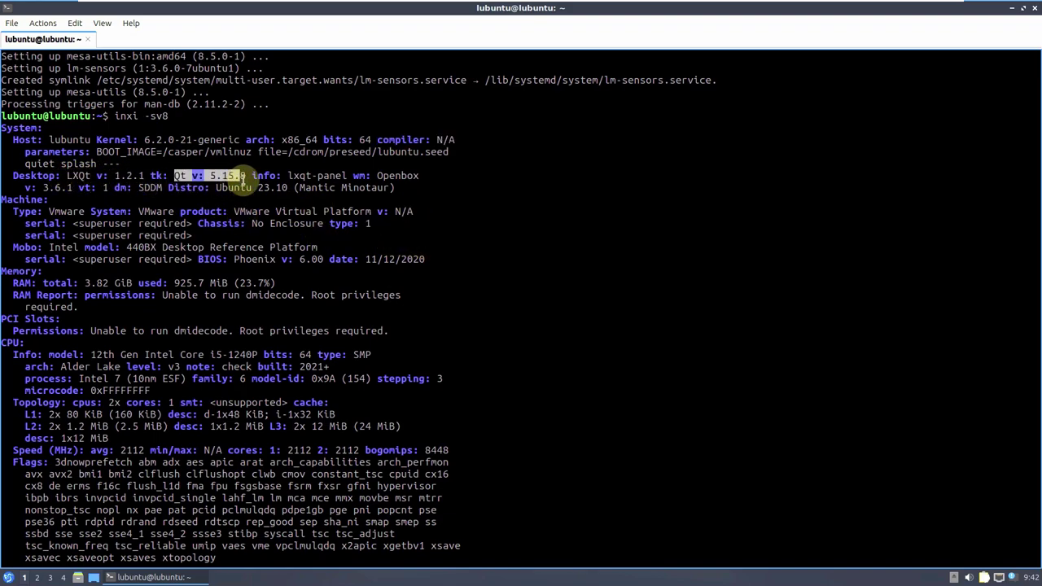
click(431, 276)
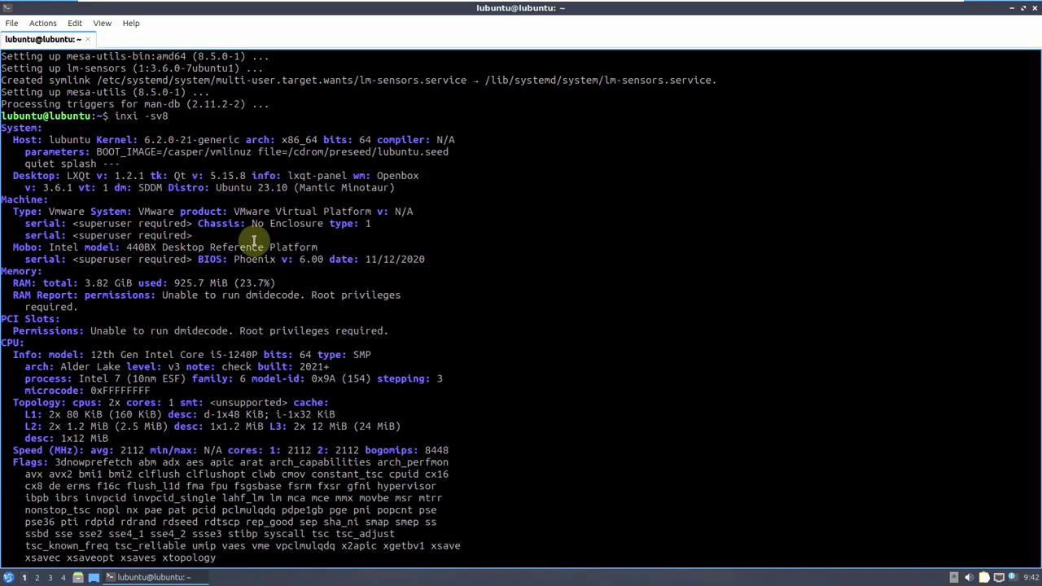
triple_click(18, 188)
drag(18, 188, 47, 188)
click(92, 209)
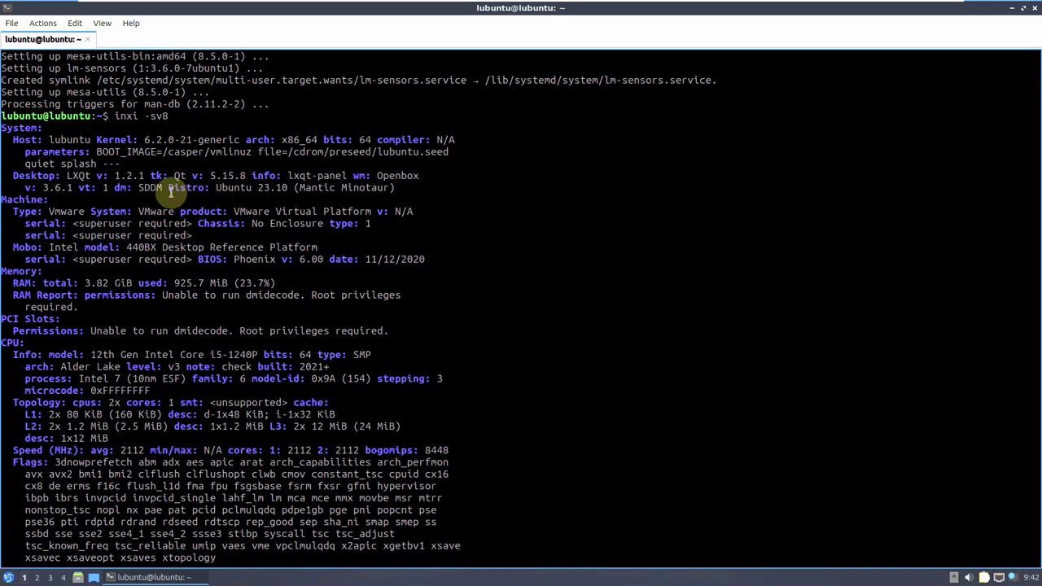
drag(168, 188, 402, 188)
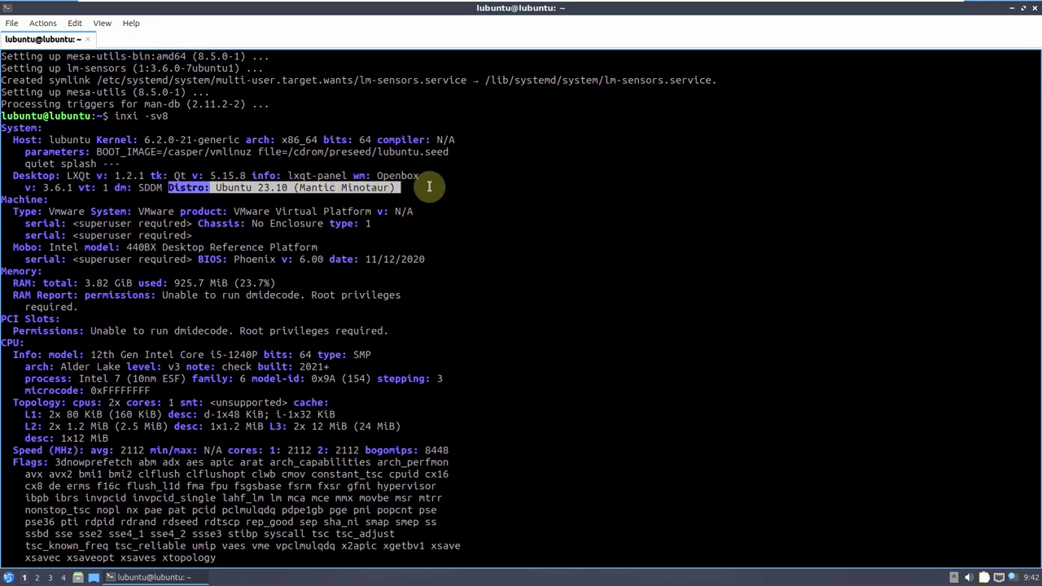
click(394, 187)
drag(394, 187, 299, 188)
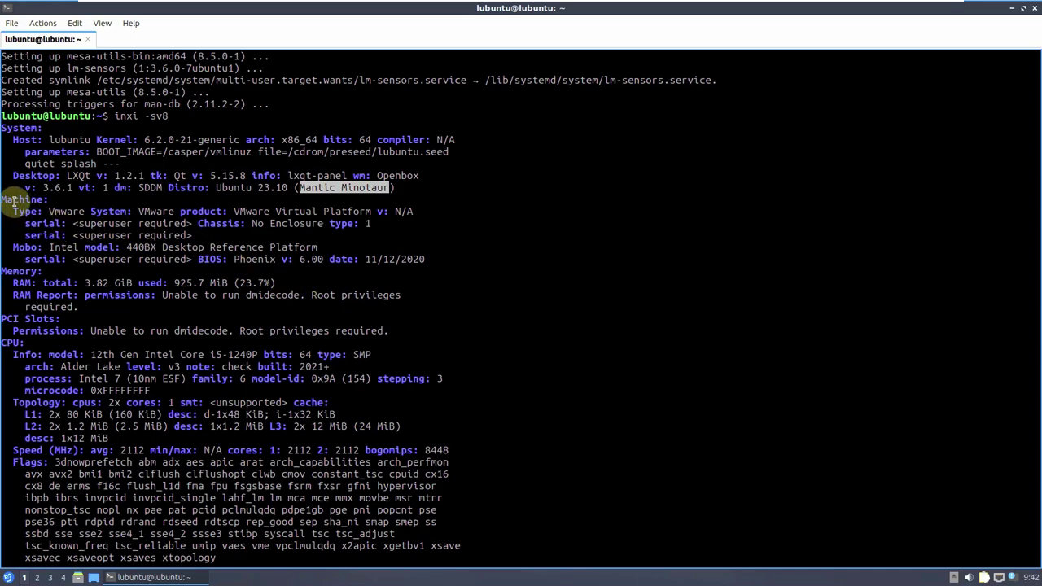
Step: Highlight the machine type and the BIOS name and version in the Machine section
drag(14, 212, 83, 211)
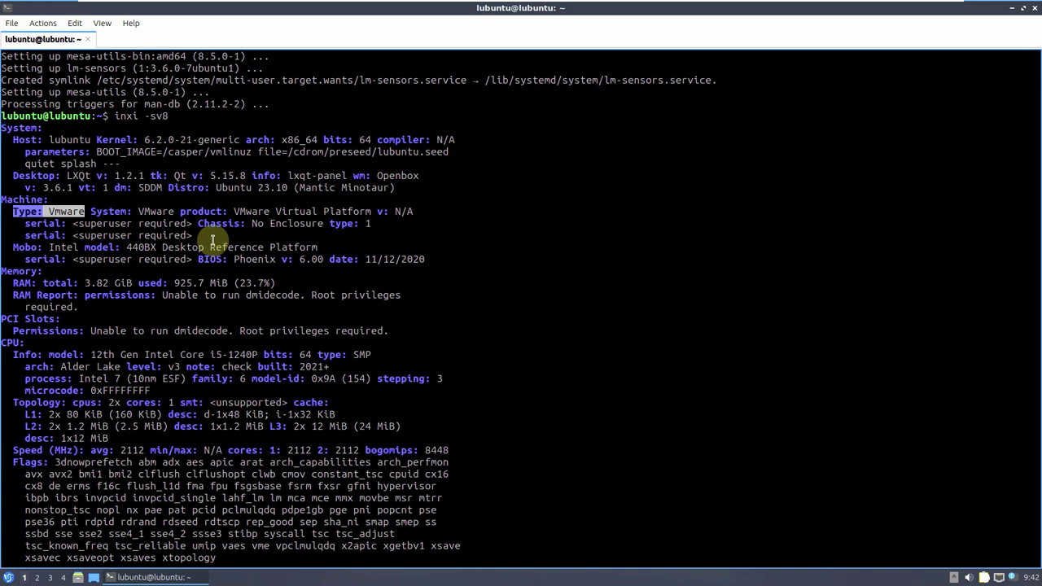
click(286, 243)
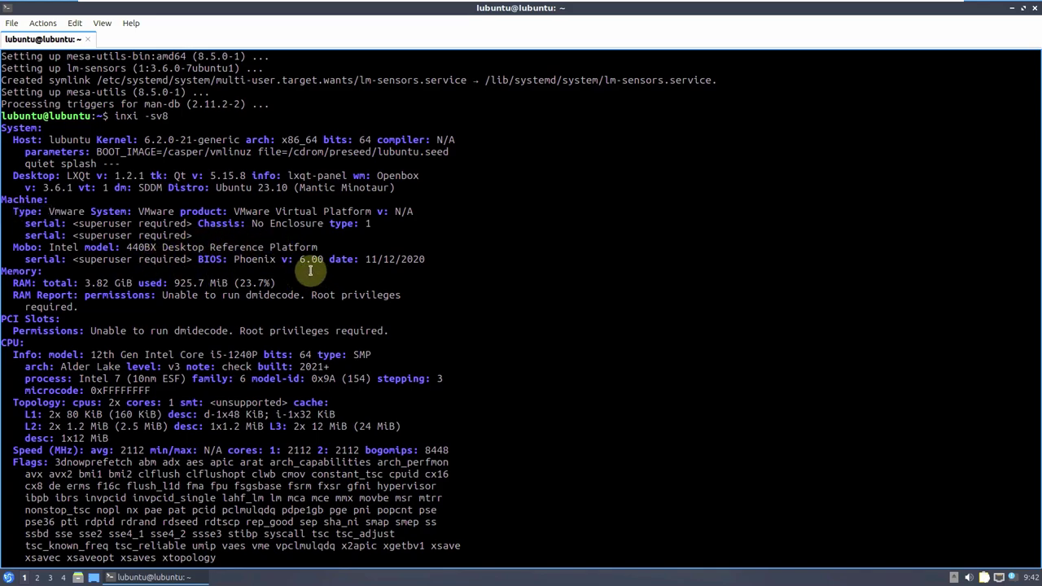
drag(232, 258, 325, 255)
Step: Highlight the total RAM and the used amount in the Memory section
scroll(251, 261, down, 1)
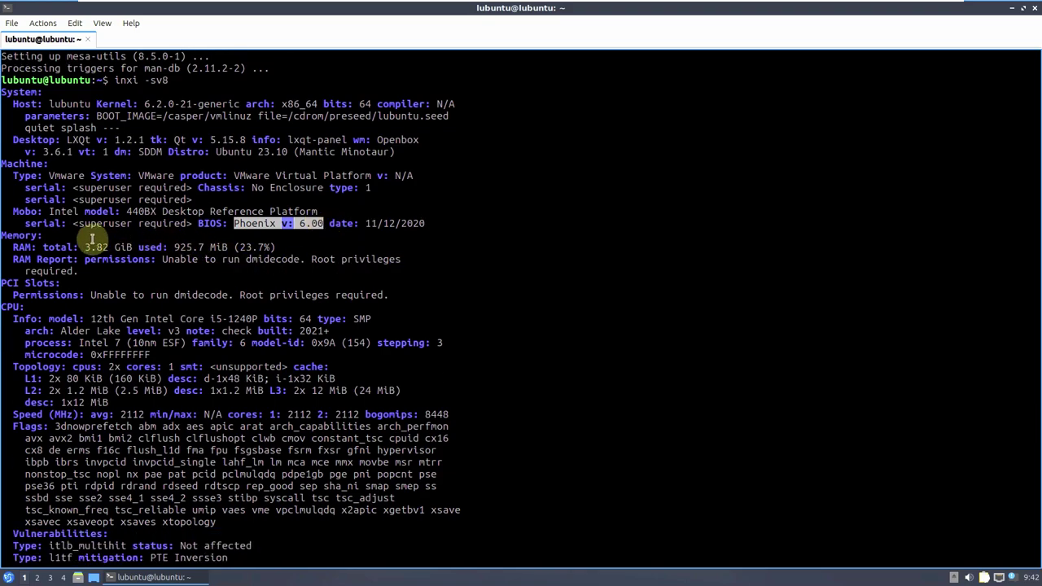
drag(85, 246, 273, 244)
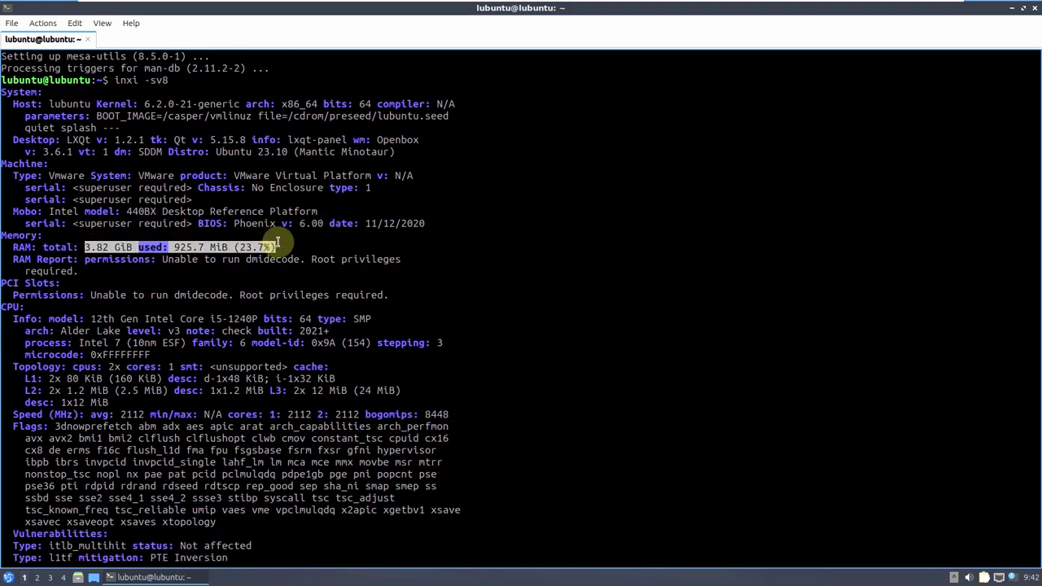
click(323, 236)
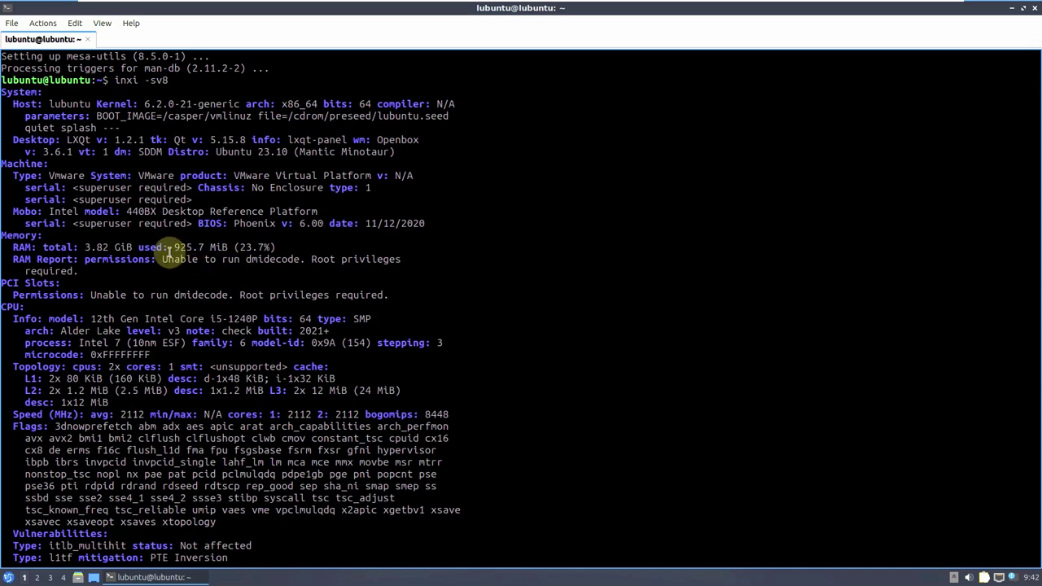
drag(167, 252, 267, 251)
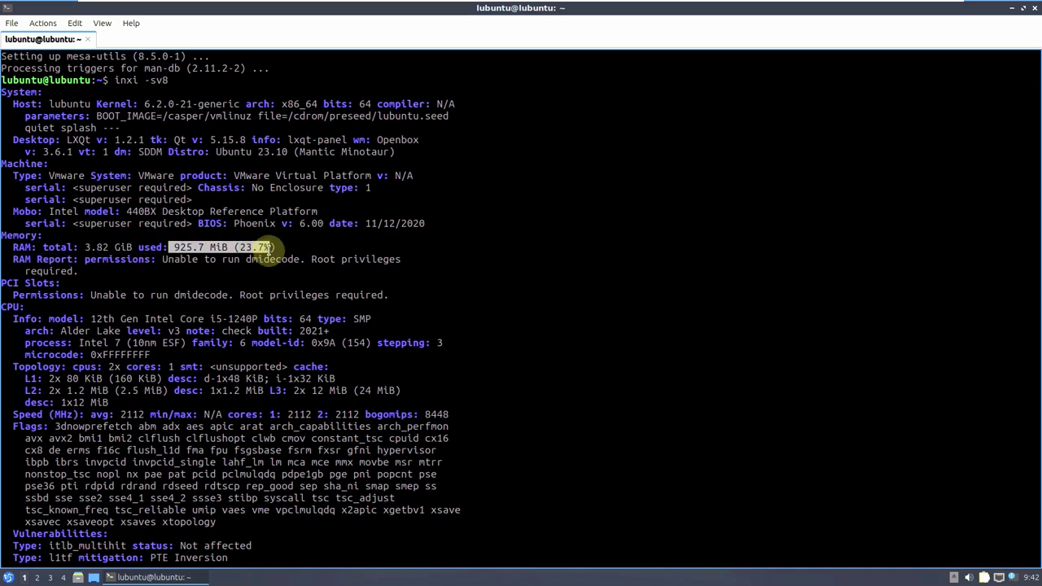
Step: Highlight the CPU model and topology details, and look over the CPU flags and vulnerabilities
scroll(382, 259, down, 1)
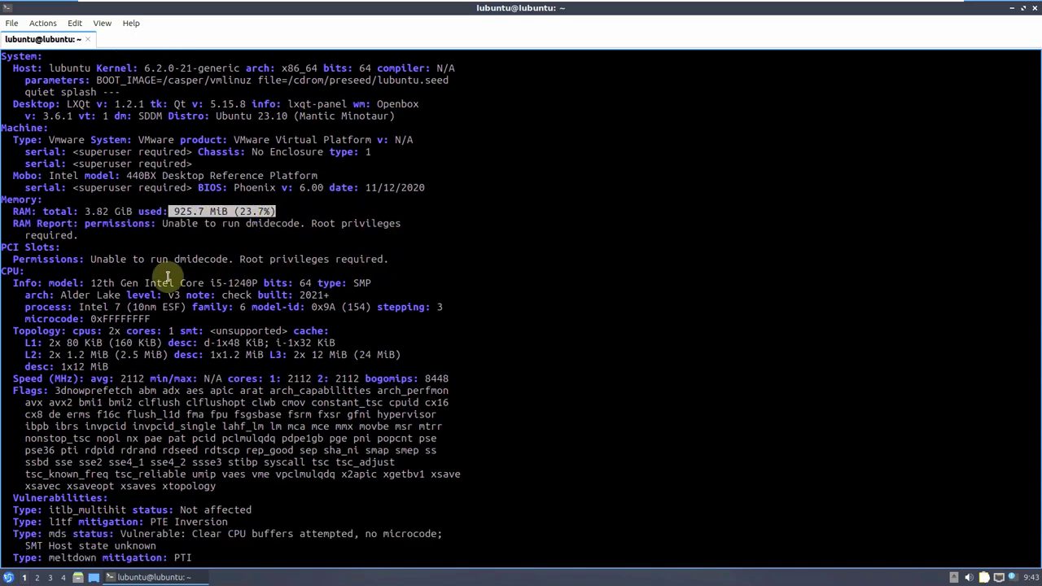
drag(42, 272, 383, 367)
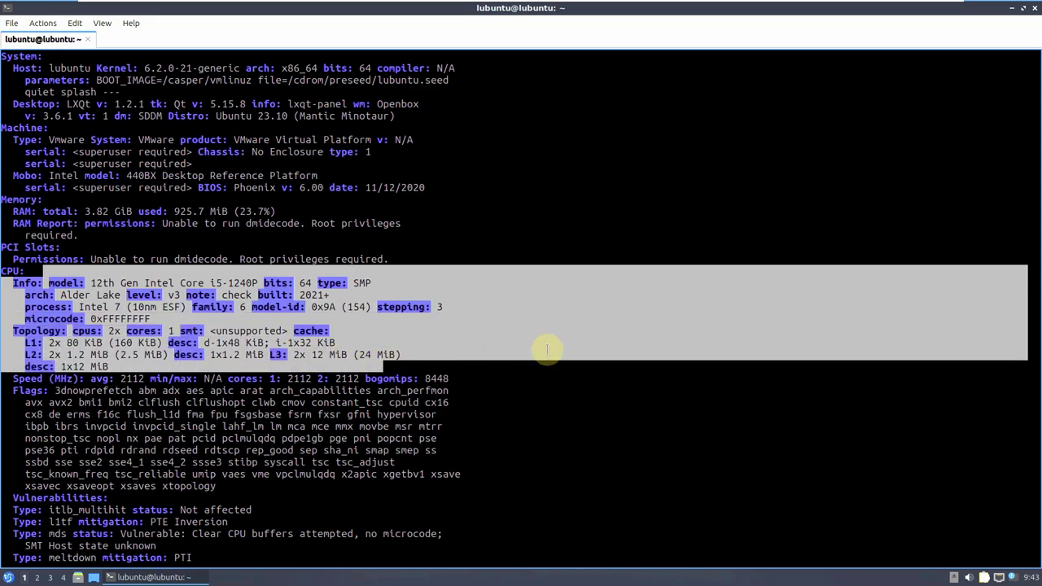
scroll(546, 350, down, 2)
scroll(492, 318, down, 3)
scroll(492, 318, down, 2)
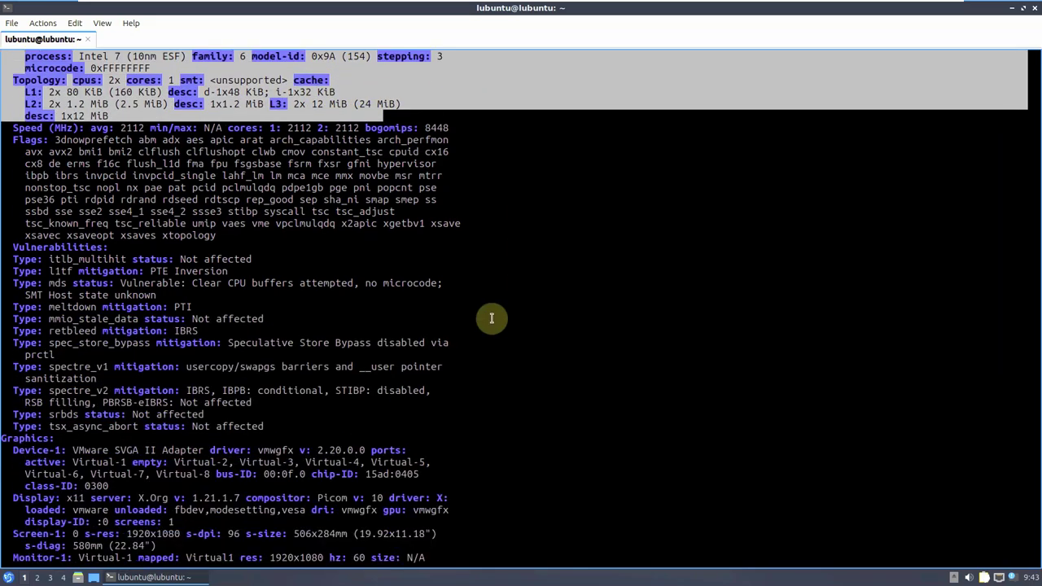
Step: Highlight the display server, the compositor and the monitor's resolution modes in the Graphics section
scroll(492, 318, down, 2)
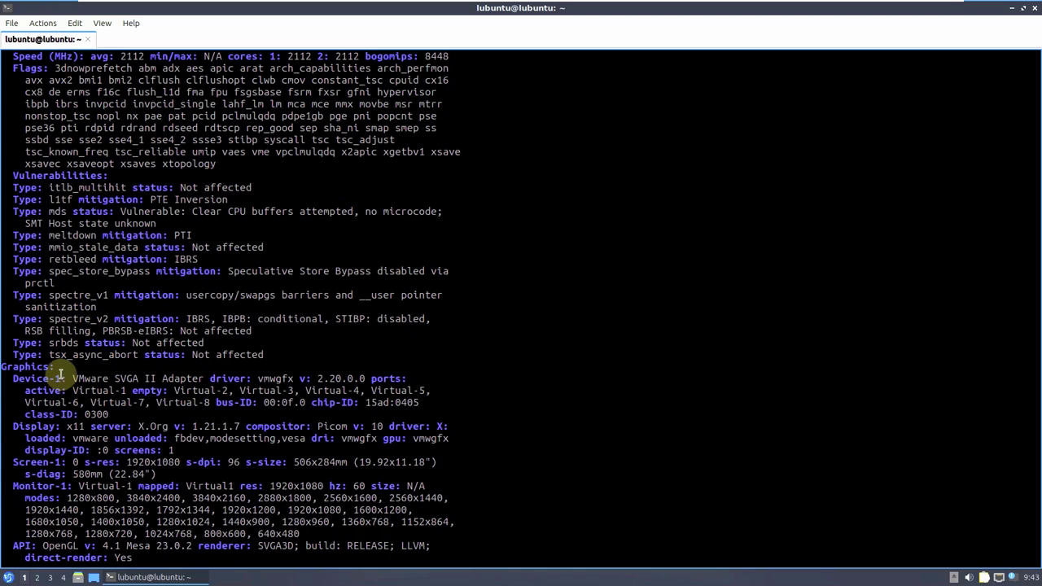
drag(14, 426, 241, 426)
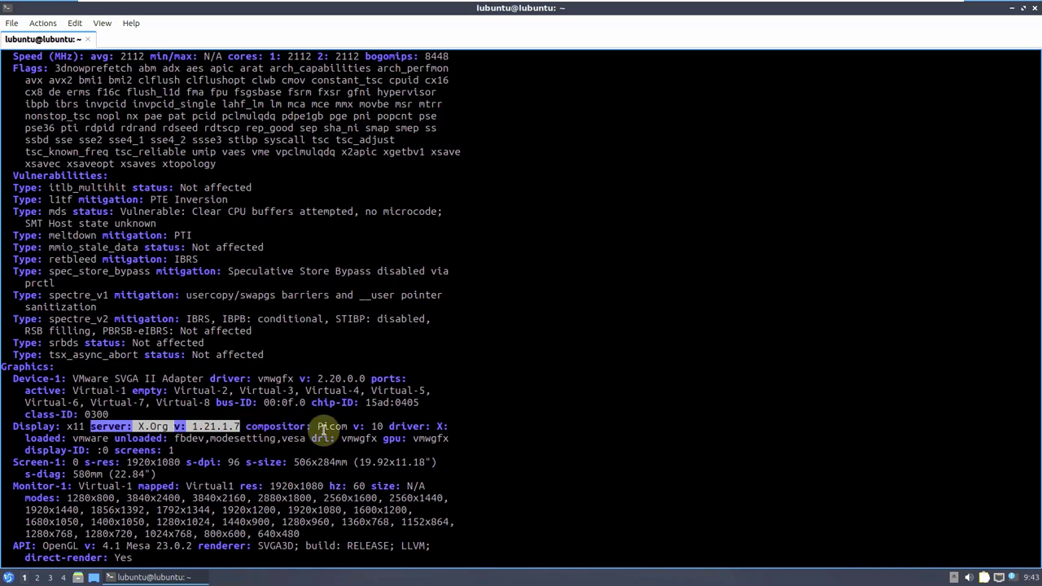
click(446, 423)
drag(242, 427, 387, 426)
scroll(462, 405, down, 1)
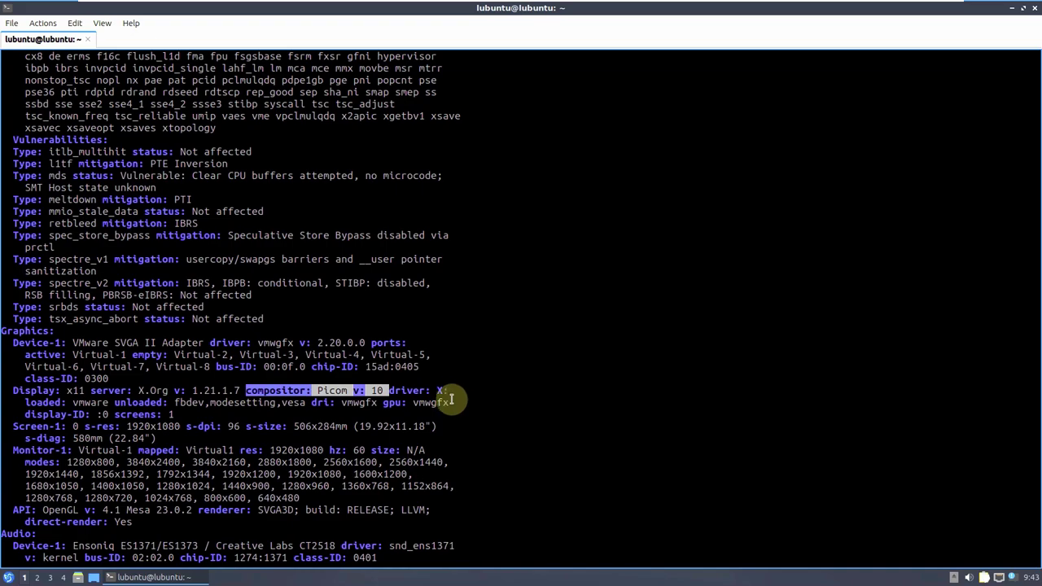
scroll(472, 366, down, 2)
drag(79, 378, 515, 409)
Step: Highlight the Mesa version in the OpenGL API line of the Graphics section
scroll(514, 409, down, 1)
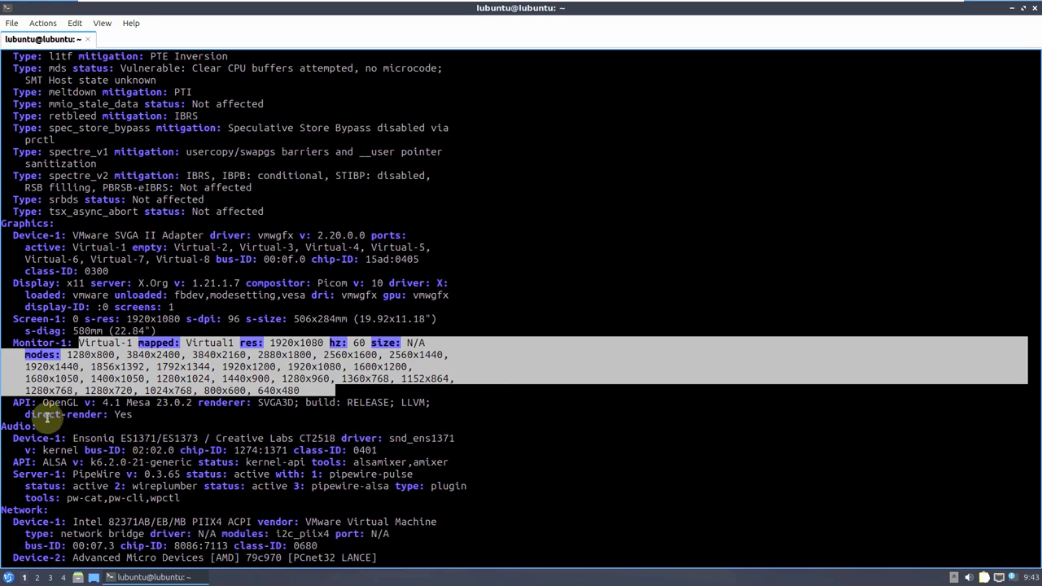
double_click(20, 404)
drag(66, 392, 193, 402)
double_click(130, 402)
Step: Highlight the PipeWire server version and the ALSA version in the Audio section
scroll(463, 325, down, 3)
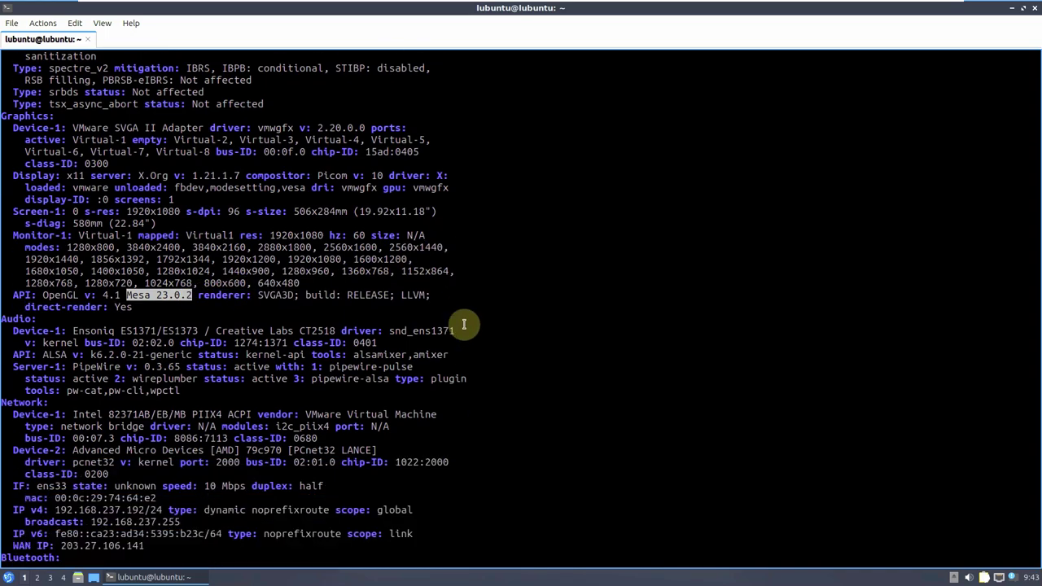
double_click(78, 367)
drag(77, 366, 180, 363)
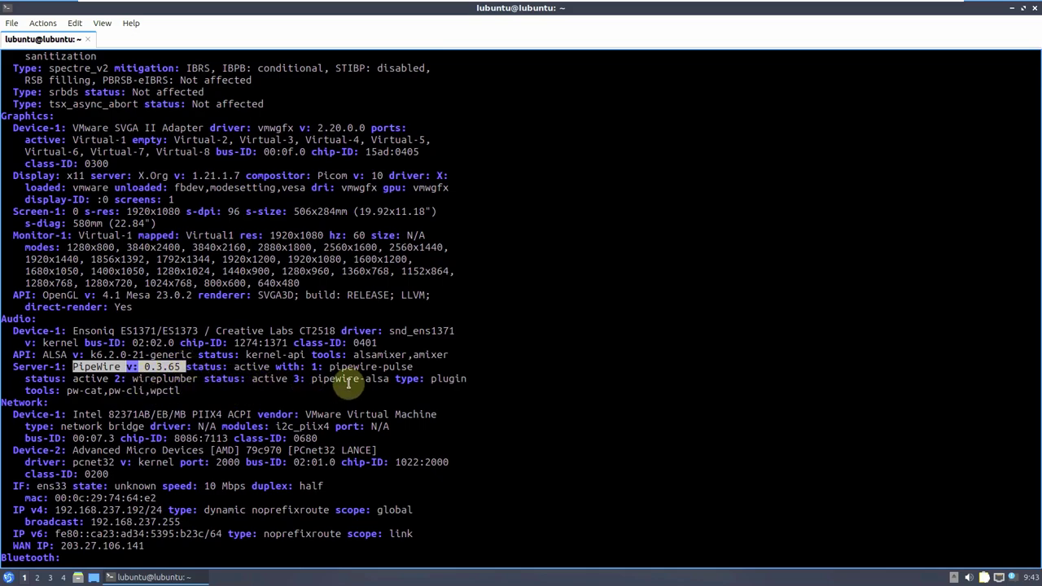
drag(44, 355, 182, 355)
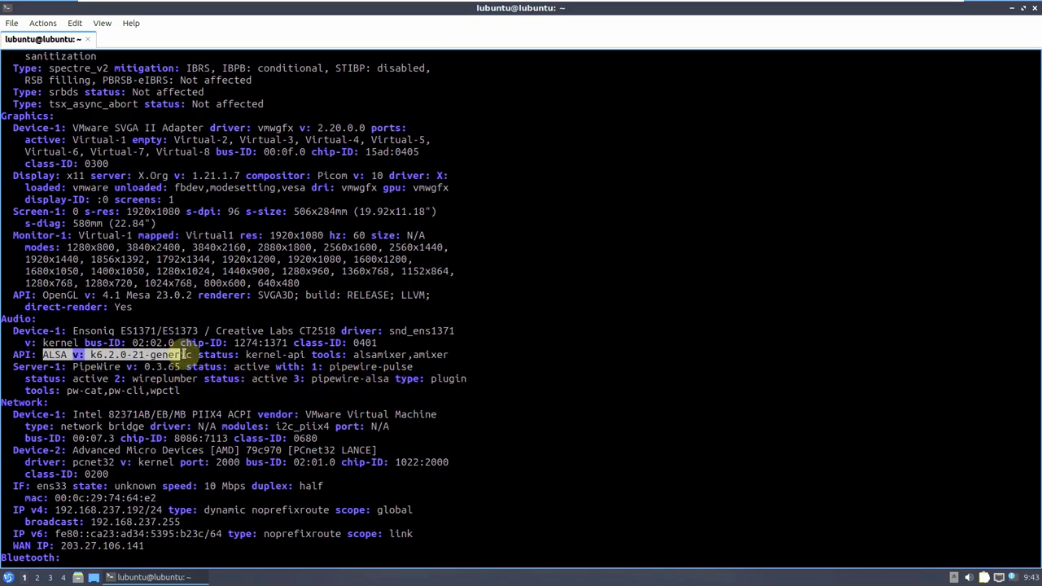
Step: Review the remaining network, drive, USB, repository and process sections, highlighting the total local storage
scroll(600, 370, down, 5)
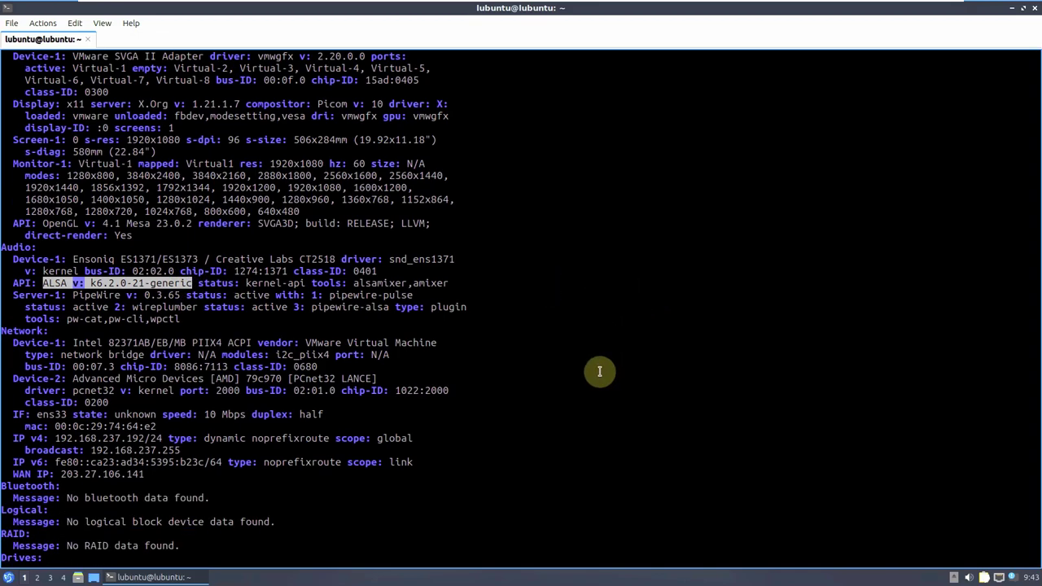
scroll(600, 371, down, 10)
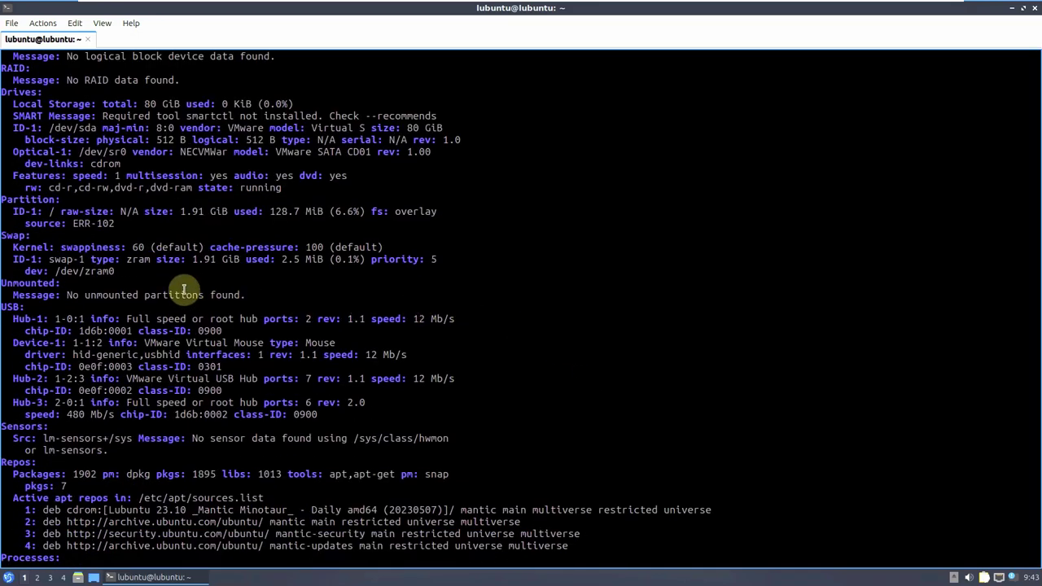
scroll(302, 281, down, 1)
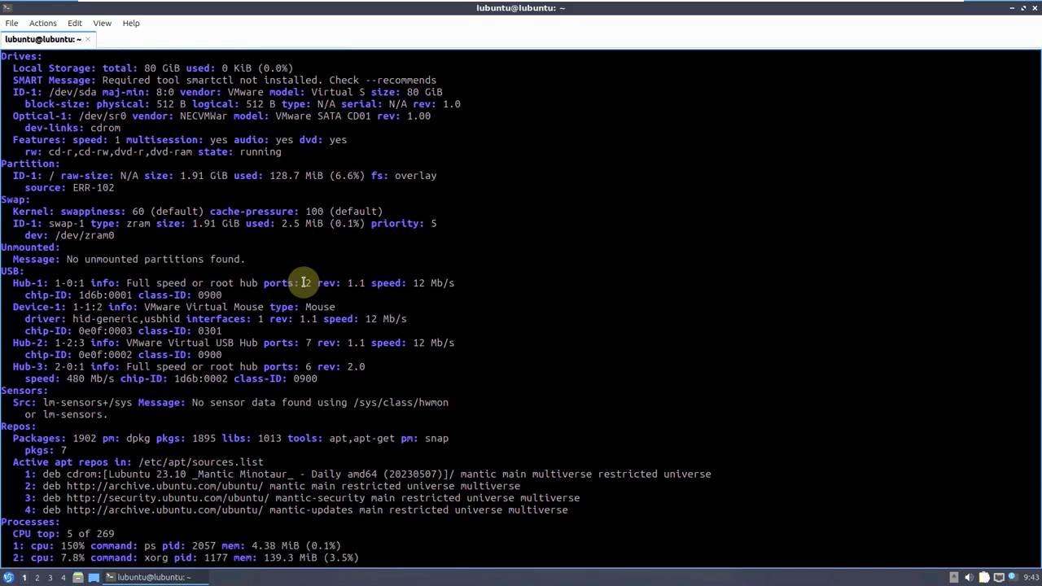
scroll(303, 281, down, 1)
scroll(305, 282, up, 4)
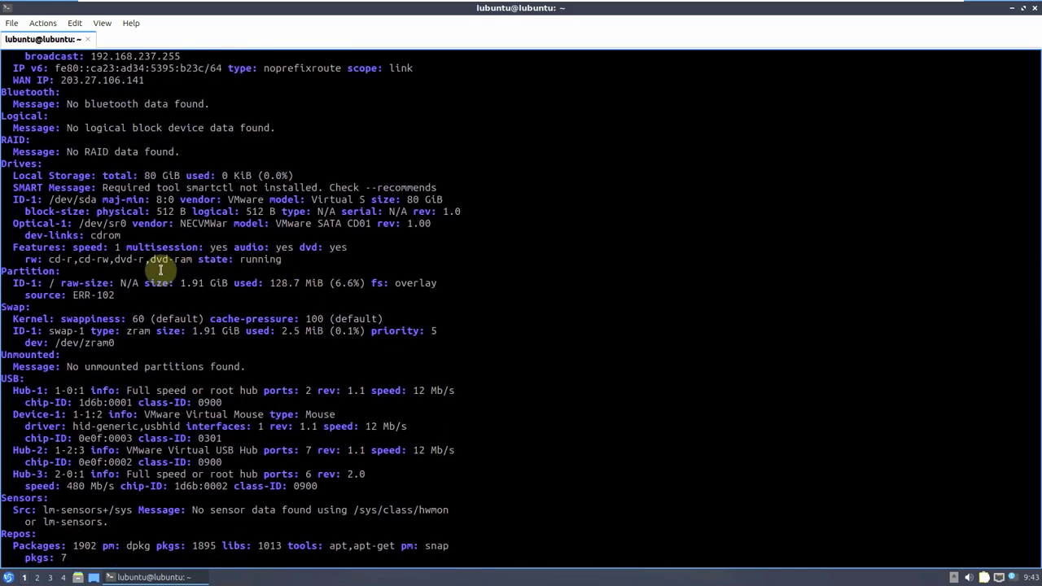
drag(140, 175, 198, 175)
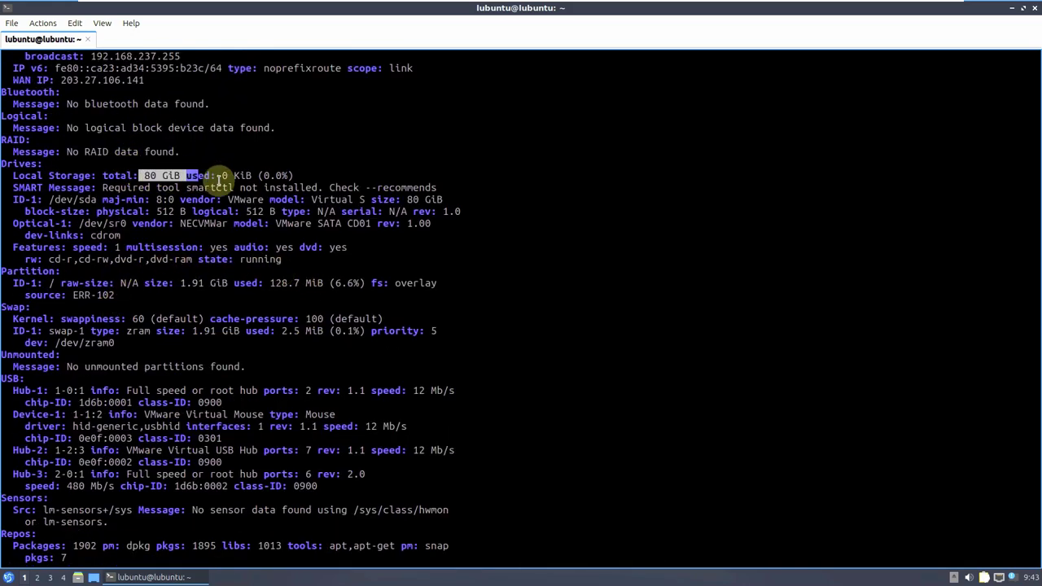
scroll(337, 291, down, 8)
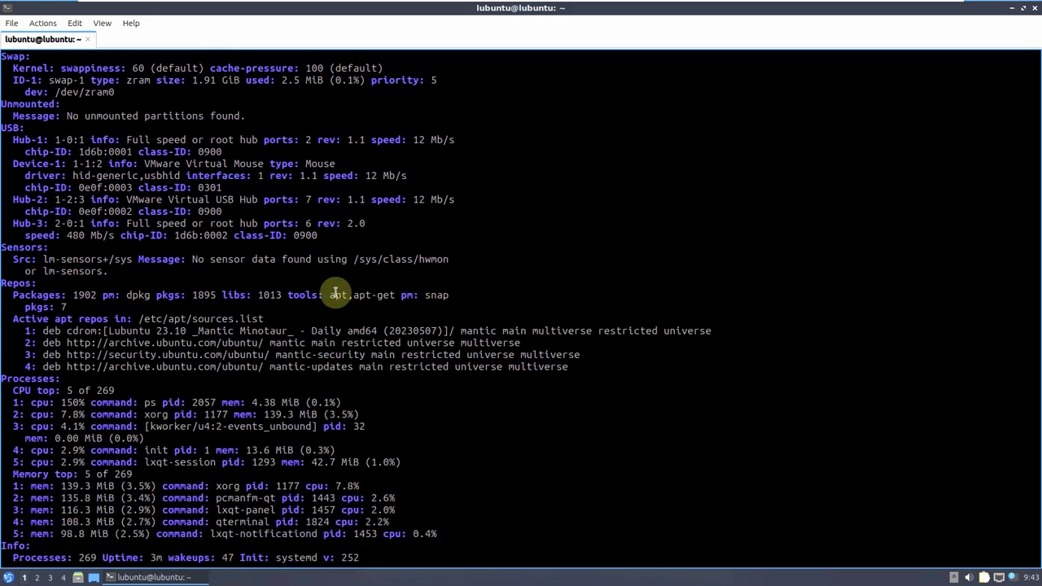
Step: Highlight the processes line and the inxi version in the Info section of the output
drag(12, 522, 378, 524)
click(432, 497)
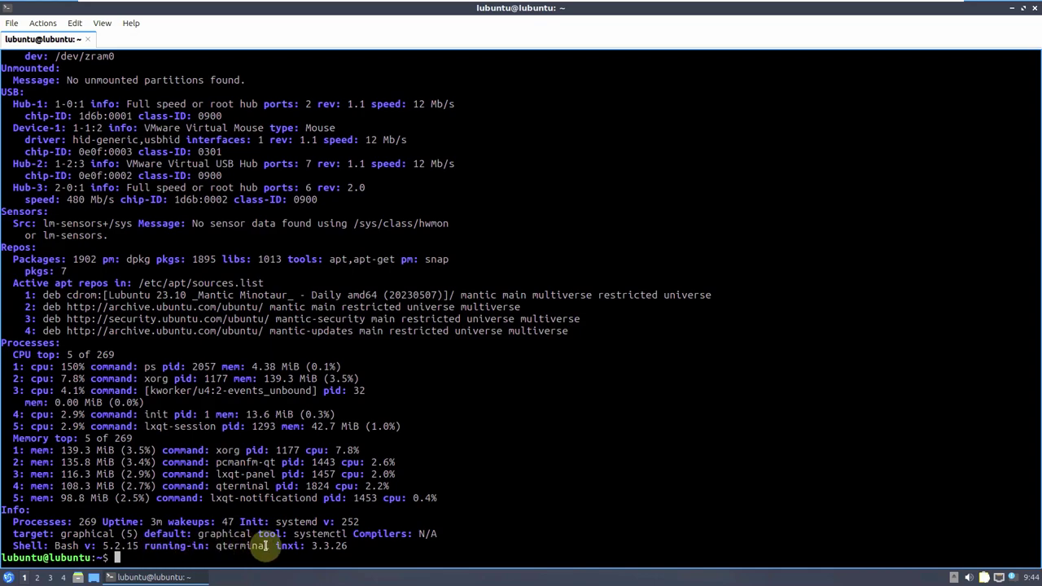
drag(276, 546, 340, 546)
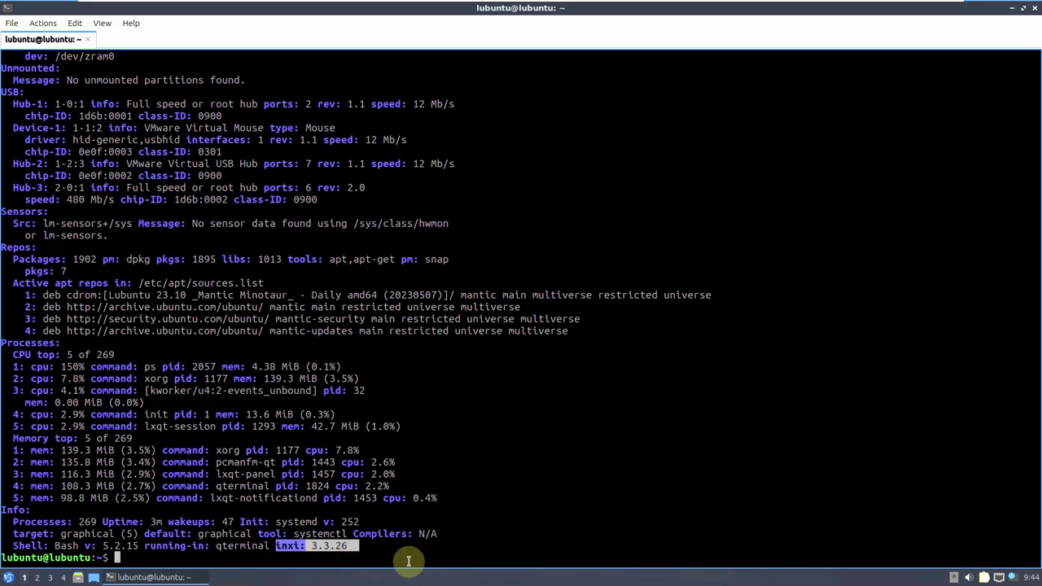
click(406, 548)
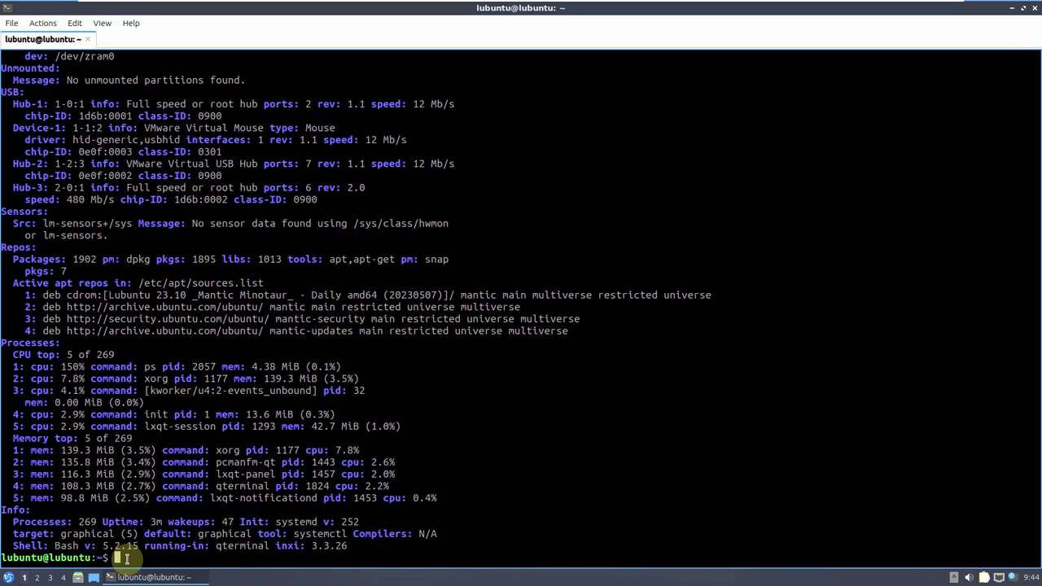
Step: Run inxi, inxi -b and inxi -G to print the short, basic and graphics-only system summaries
text(inxi)
key(Return)
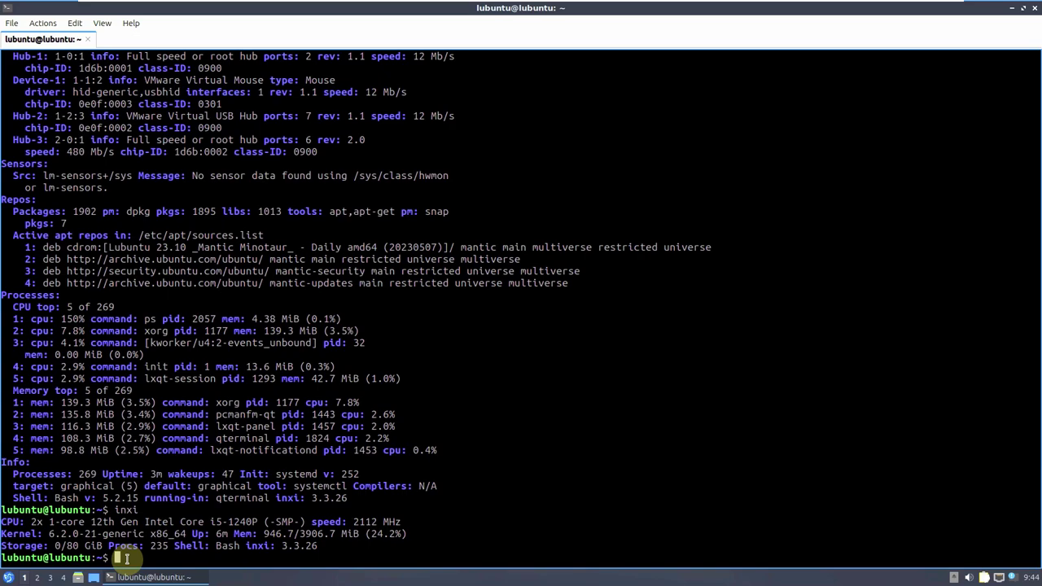
text(inxi -b)
key(Return)
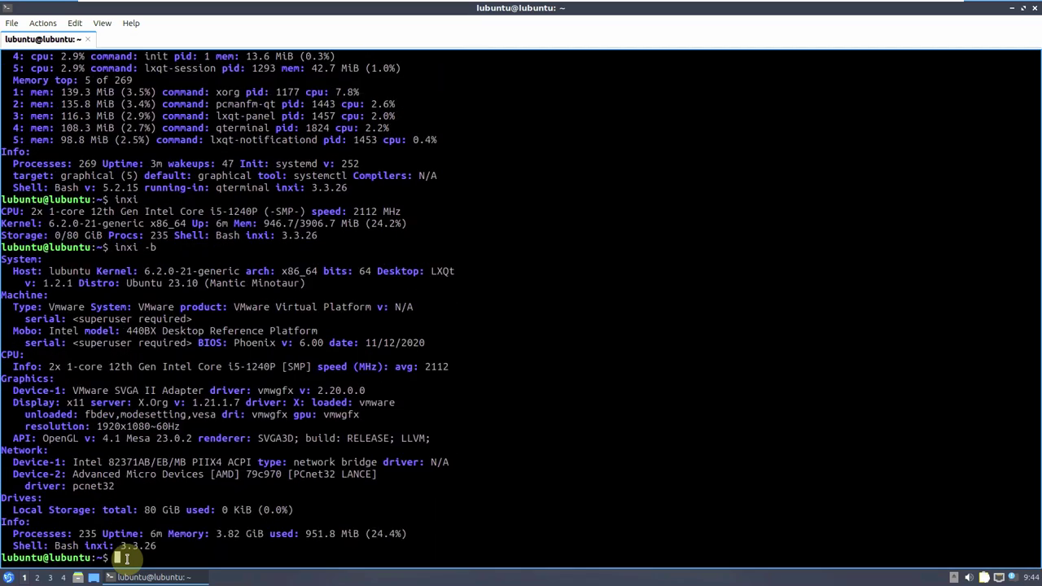
text(inxi -G)
key(Return)
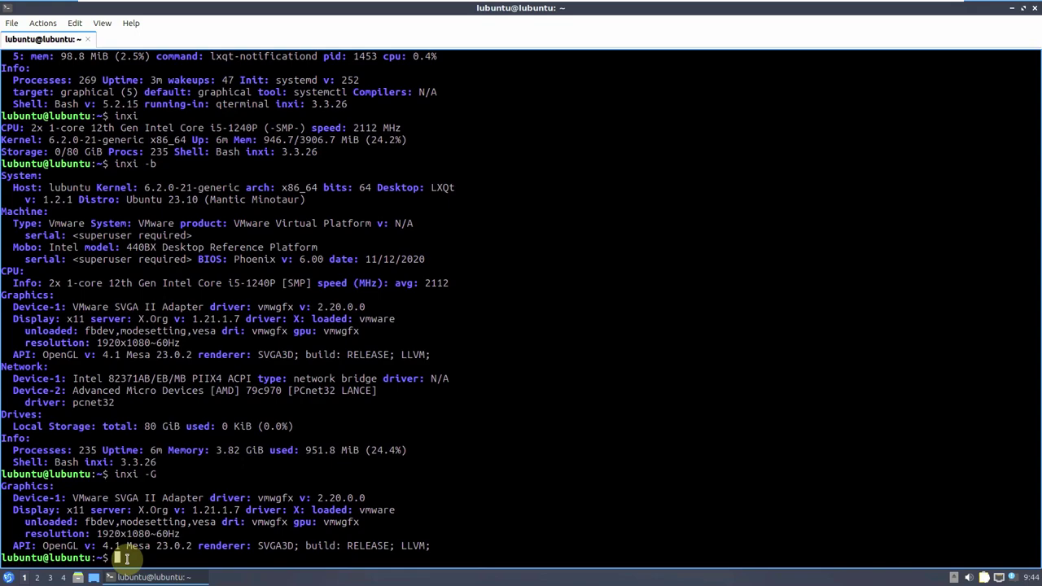
Step: Display the release text with cat /etc/issue and highlight the "development branch" wording
text(cat /etc/issue)
key(Return)
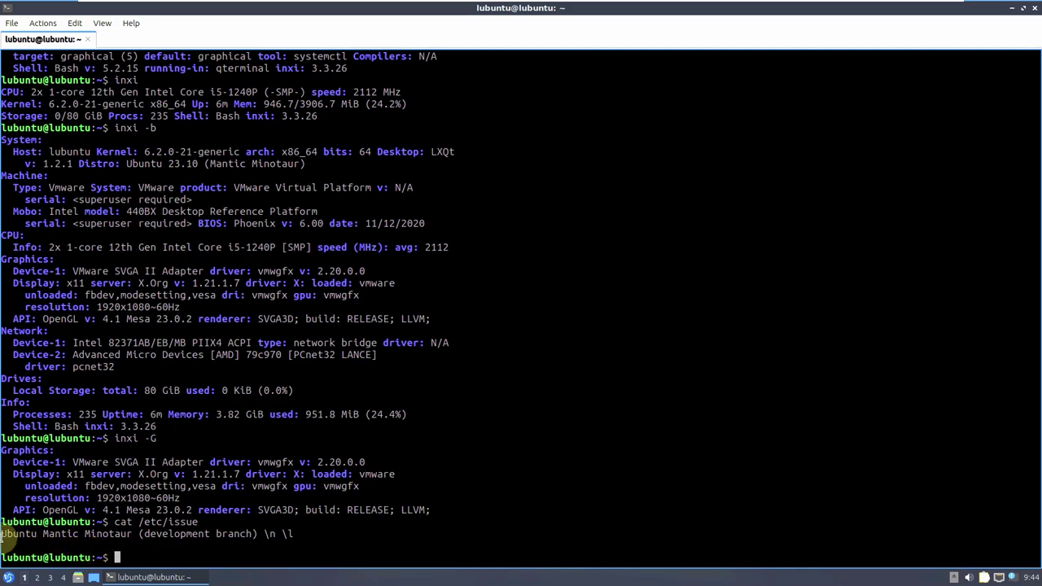
drag(1, 533, 303, 534)
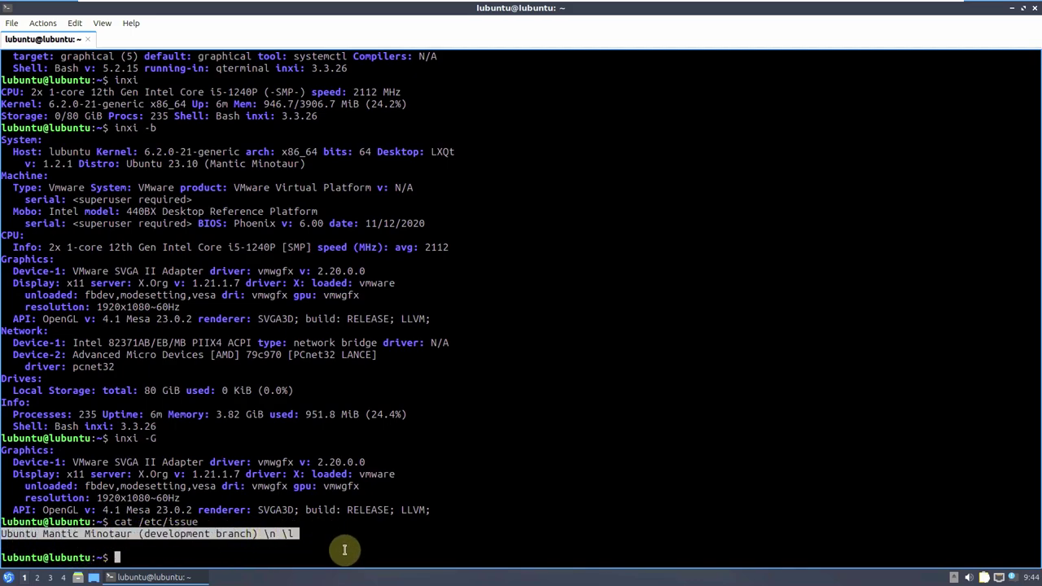
click(248, 536)
drag(252, 535, 145, 534)
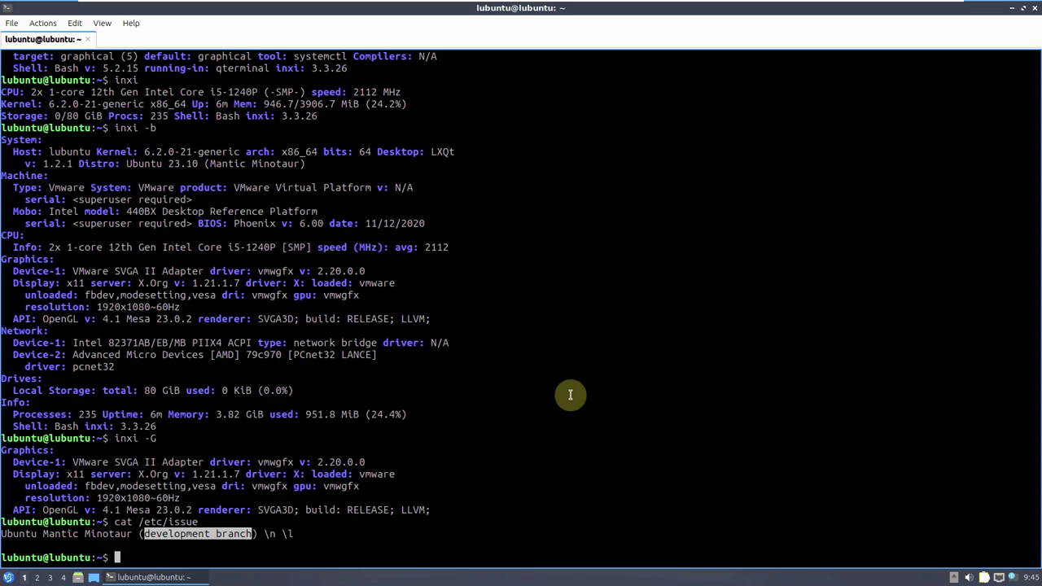
Step: Run neofetch to display the distribution logo with the system summary
click(233, 558)
text(neofetch)
key(Return)
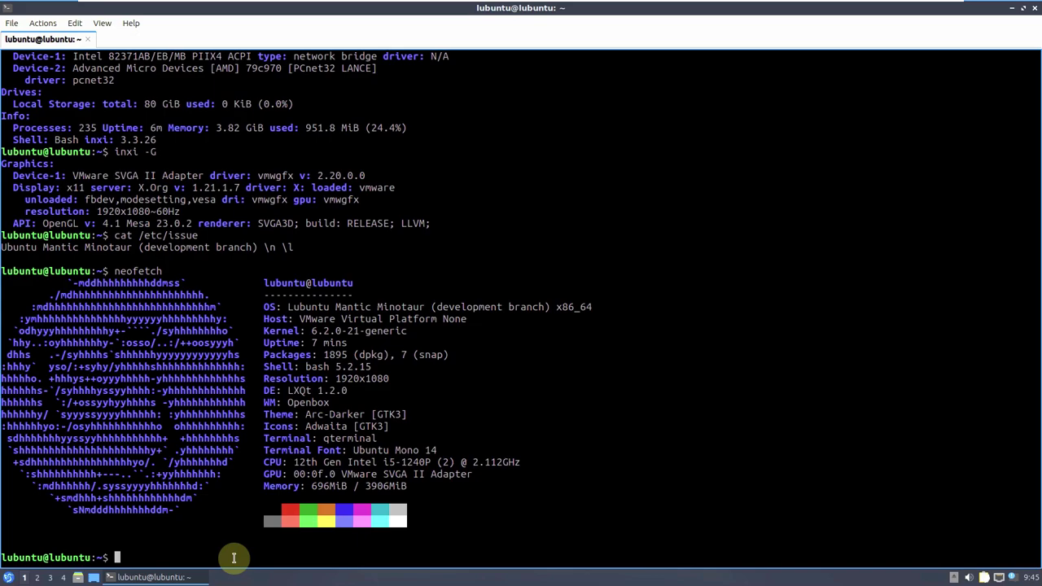
Step: Run htop, look through its process list and close the terminal, confirming the exit
text(htop)
key(Return)
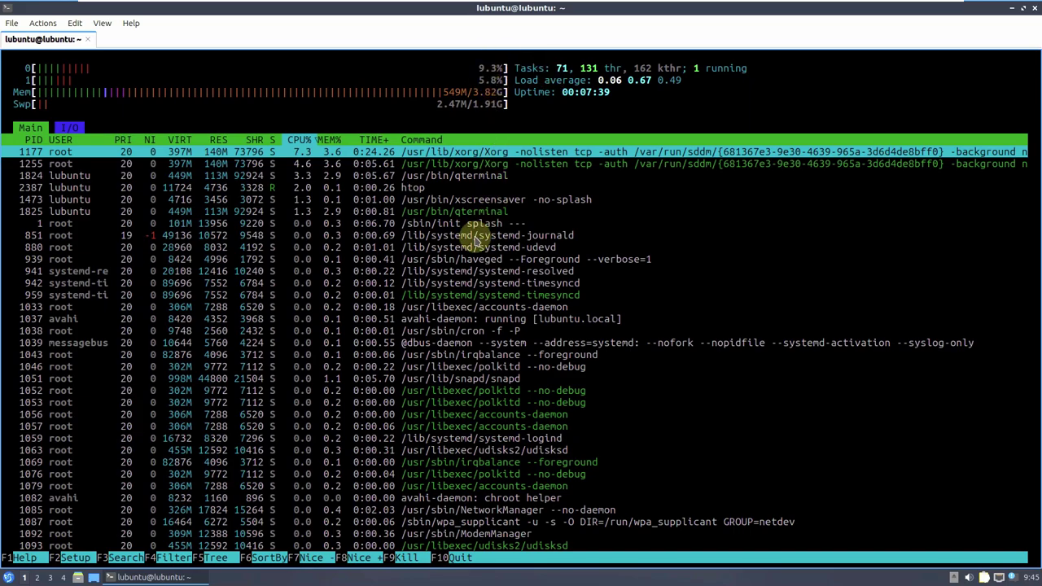
scroll(476, 242, down, 12)
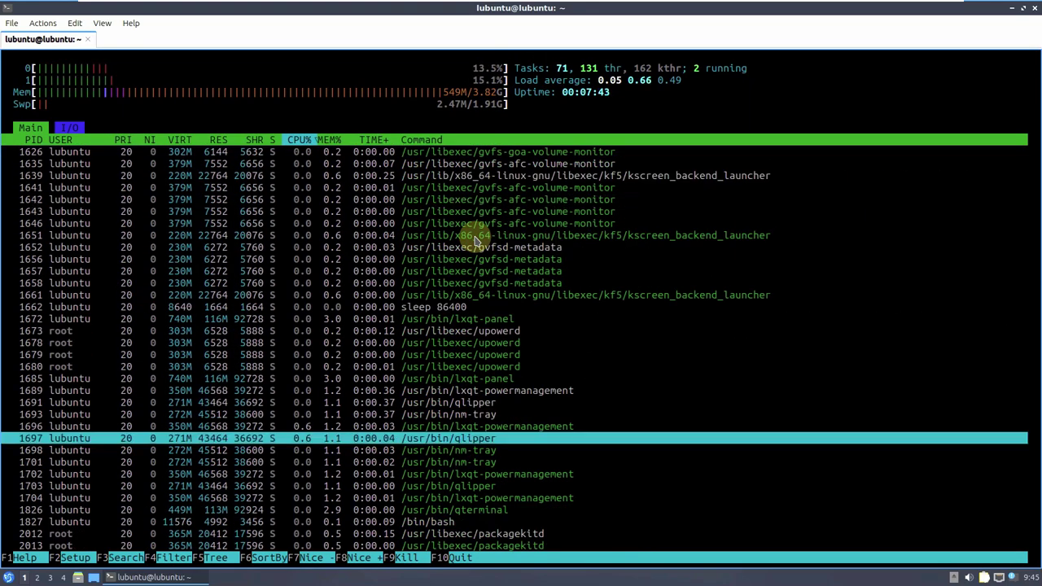
scroll(476, 241, down, 3)
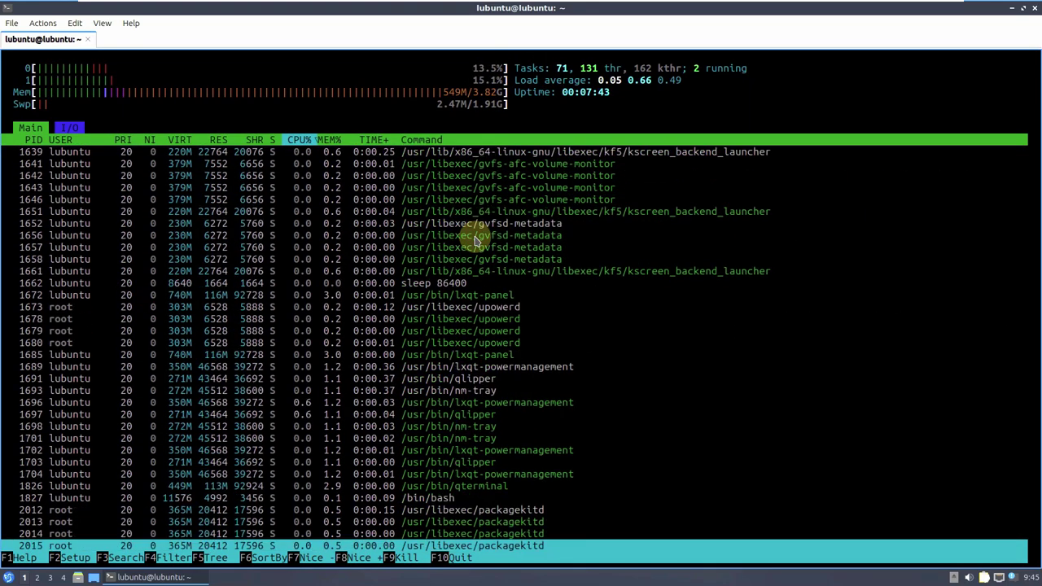
click(1032, 8)
click(499, 285)
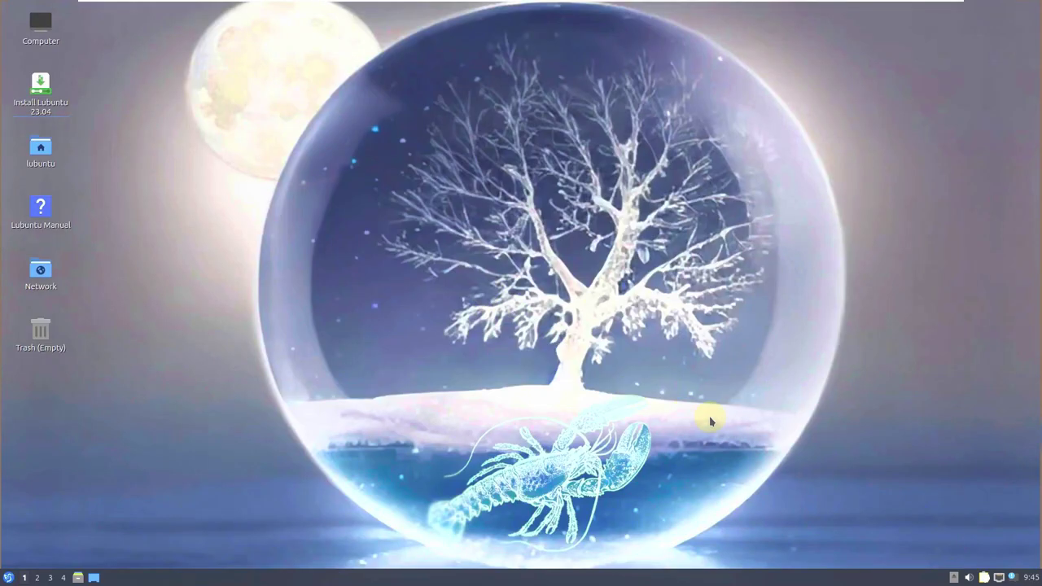
click(9, 577)
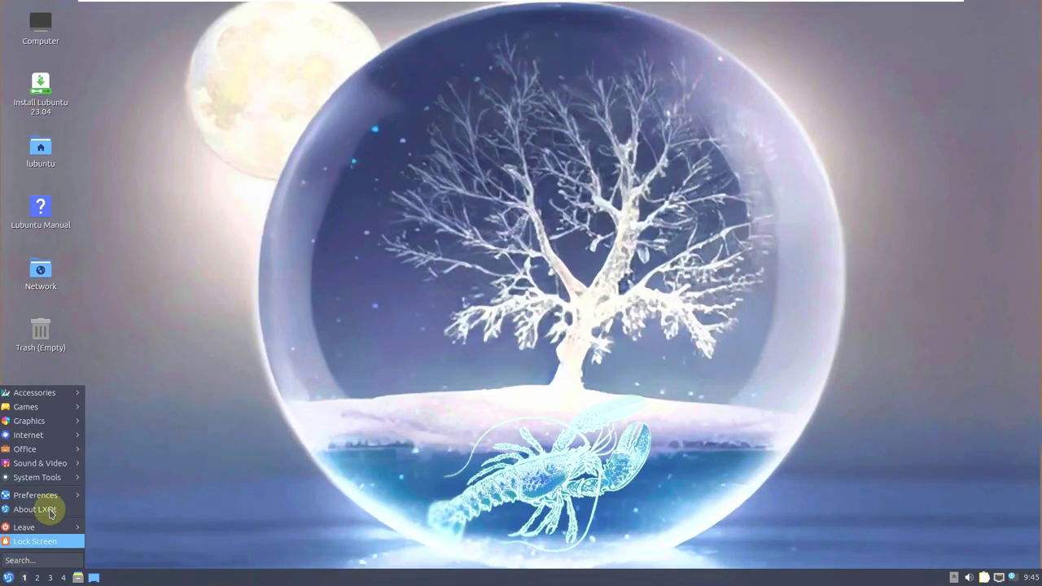
click(178, 280)
right_click(36, 98)
click(377, 96)
Step: Search the applications for "Install" and launch Install System
click(8, 577)
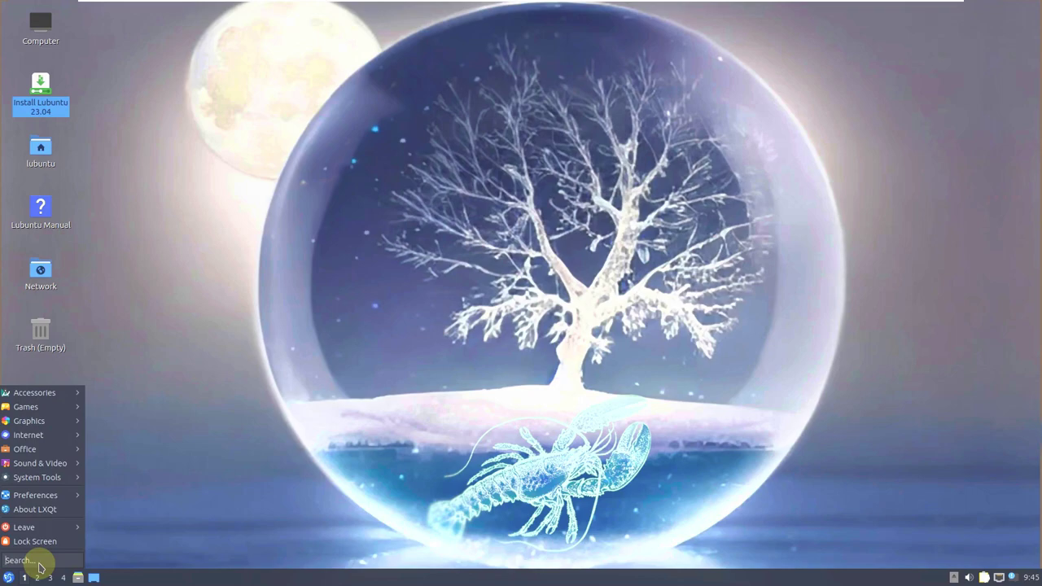
text(Install)
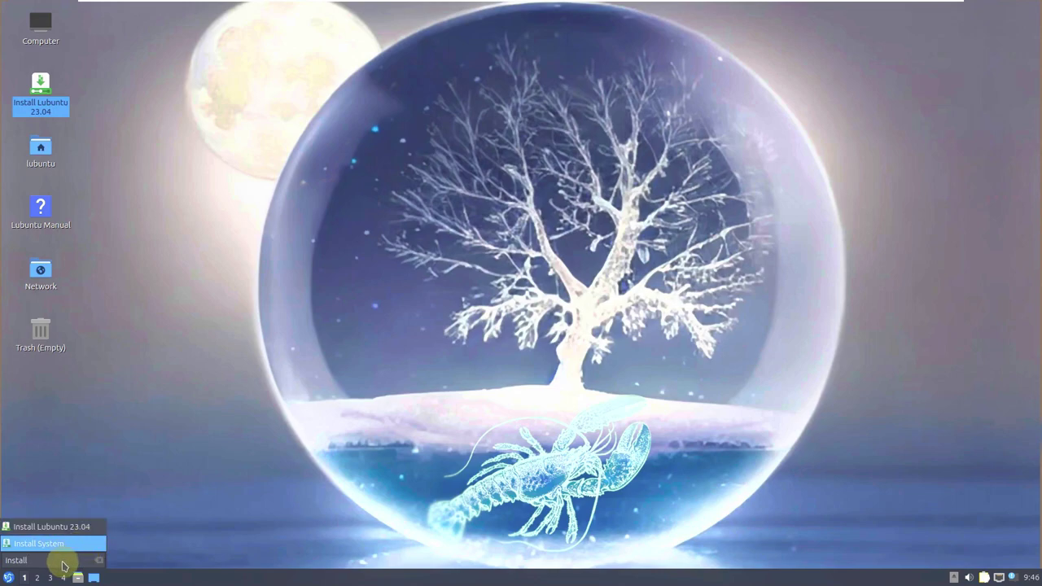
click(59, 551)
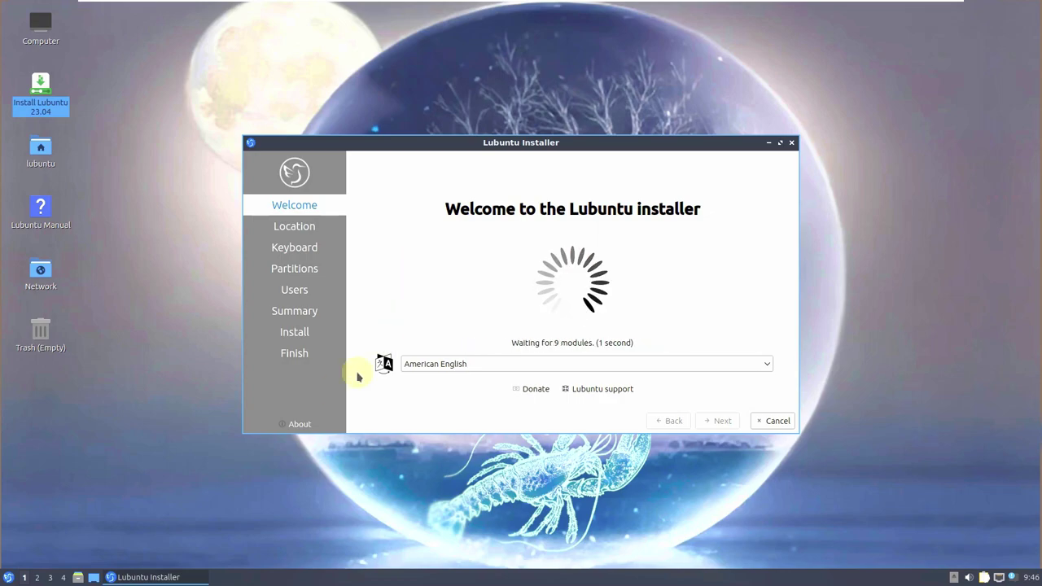
Step: View the installer's About information, close it and maximize the installer window
click(300, 424)
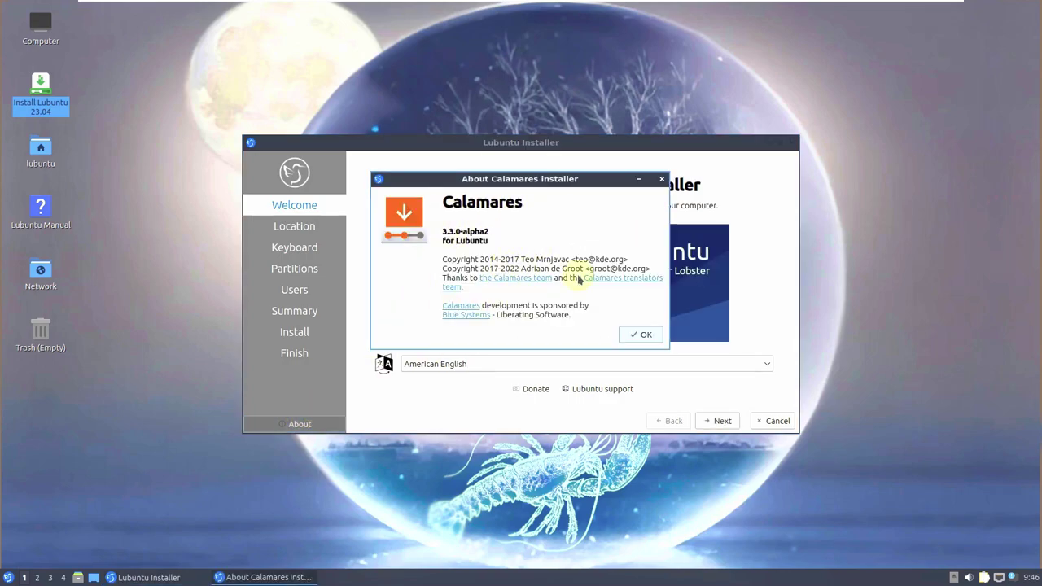
click(636, 332)
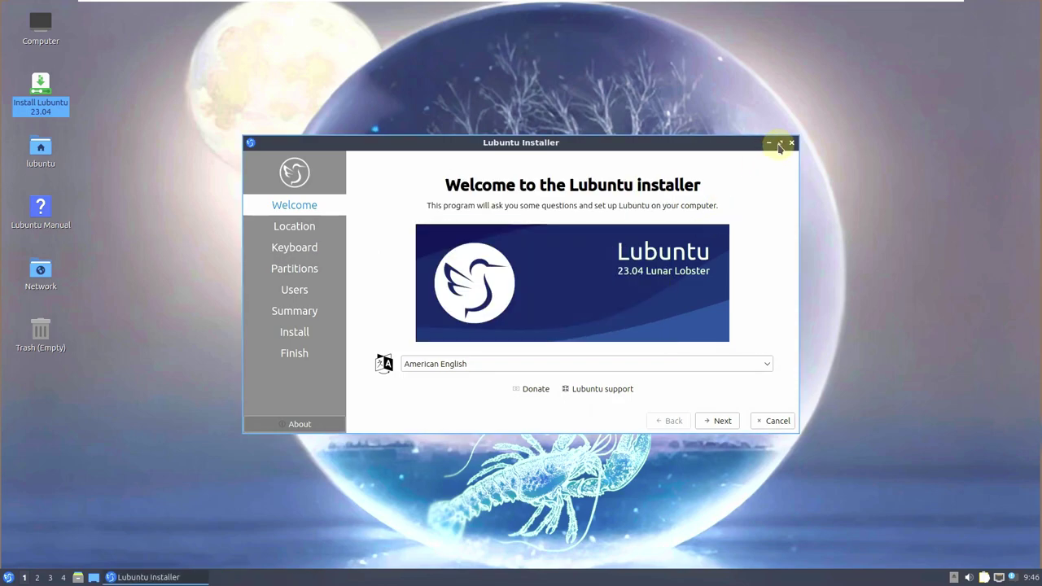
click(779, 143)
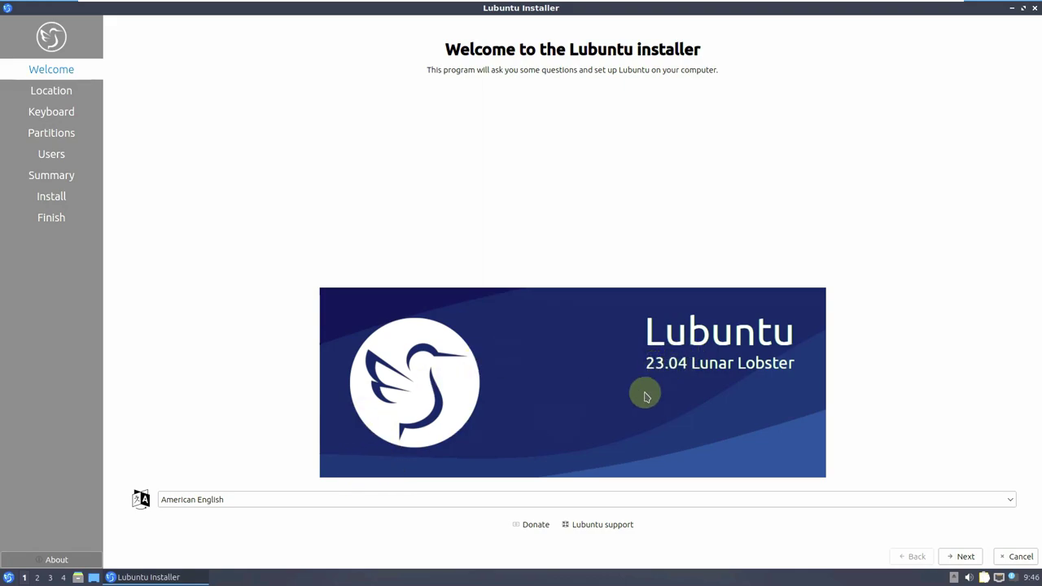
Step: Browse the installer's available languages and keep American English
click(564, 499)
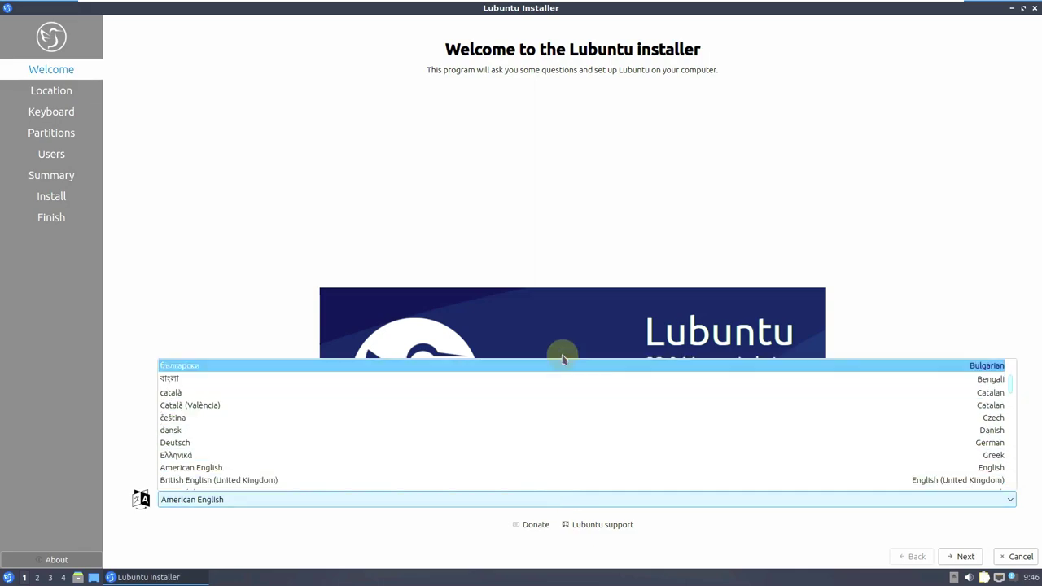
scroll(563, 435, up, 2)
scroll(562, 436, down, 7)
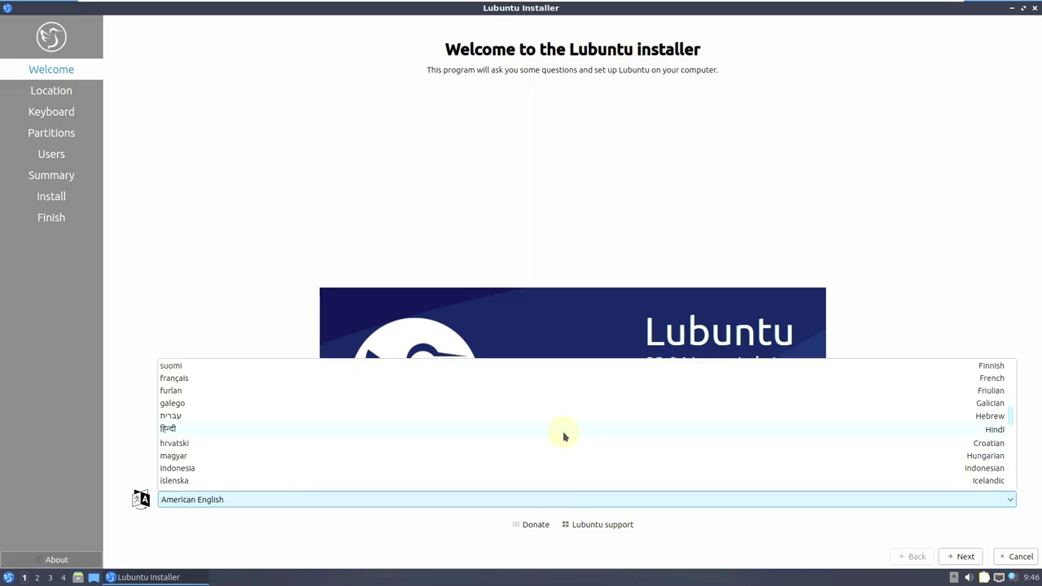
scroll(235, 454, down, 2)
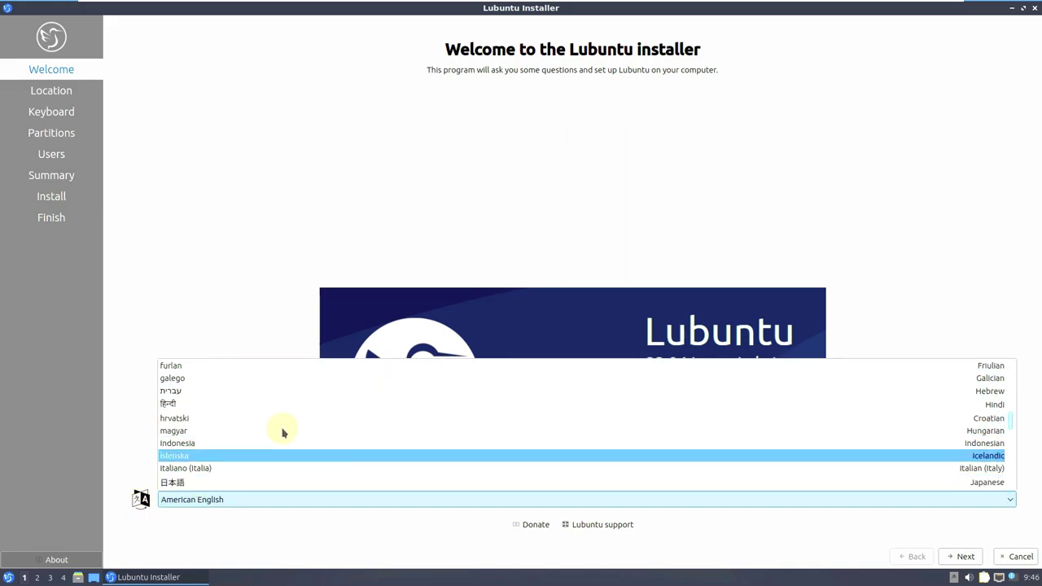
click(796, 221)
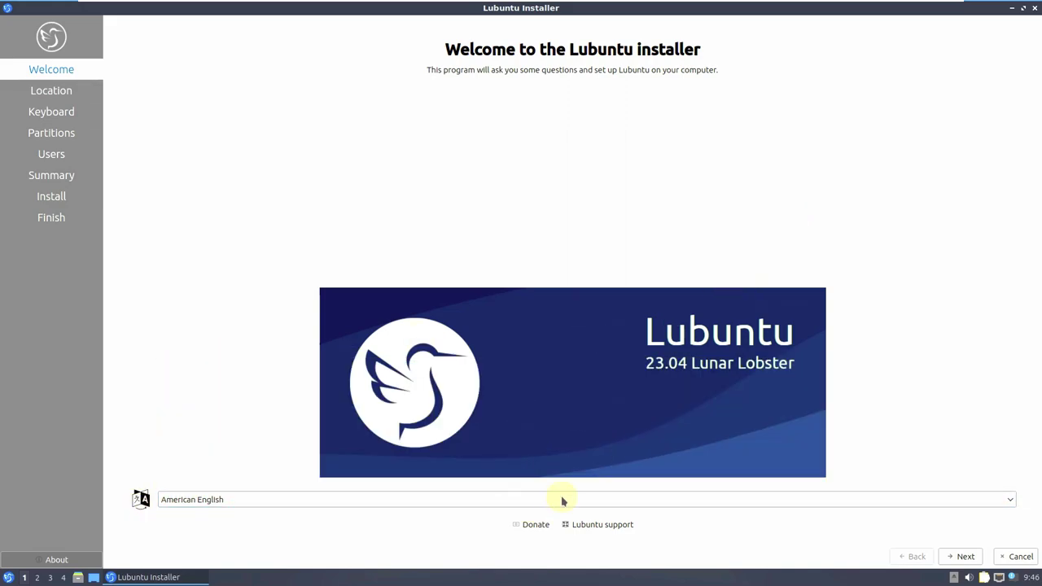
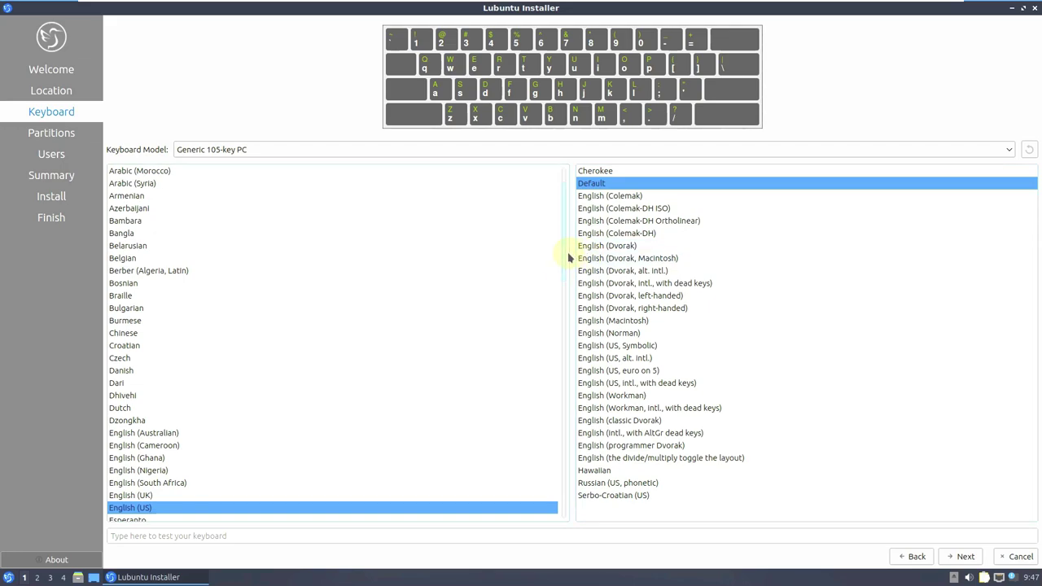
Step: Accept the English (US) layout with the Default variant and continue to the partitioning page
scroll(558, 270, down, 1)
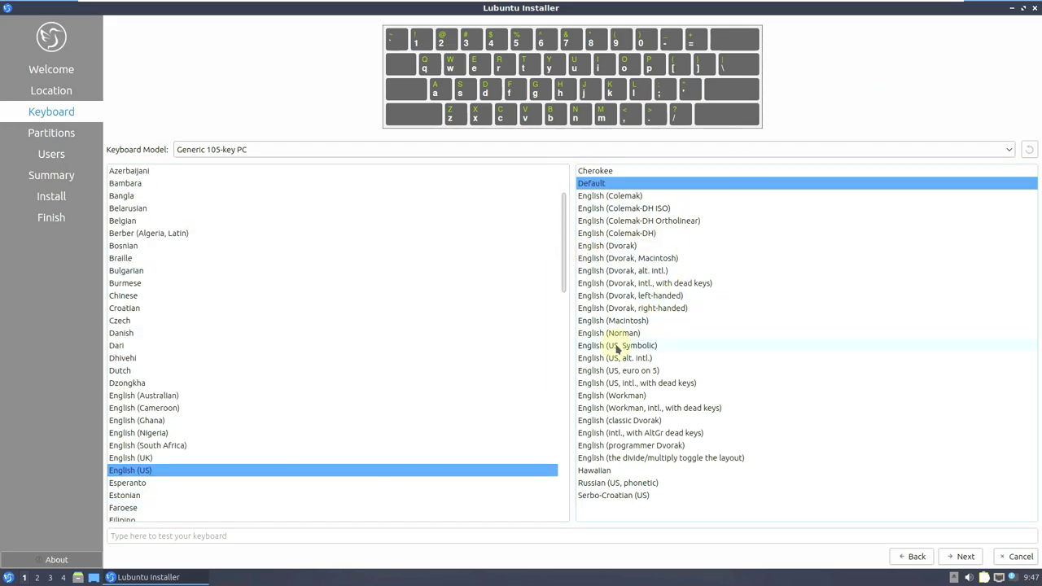
click(964, 560)
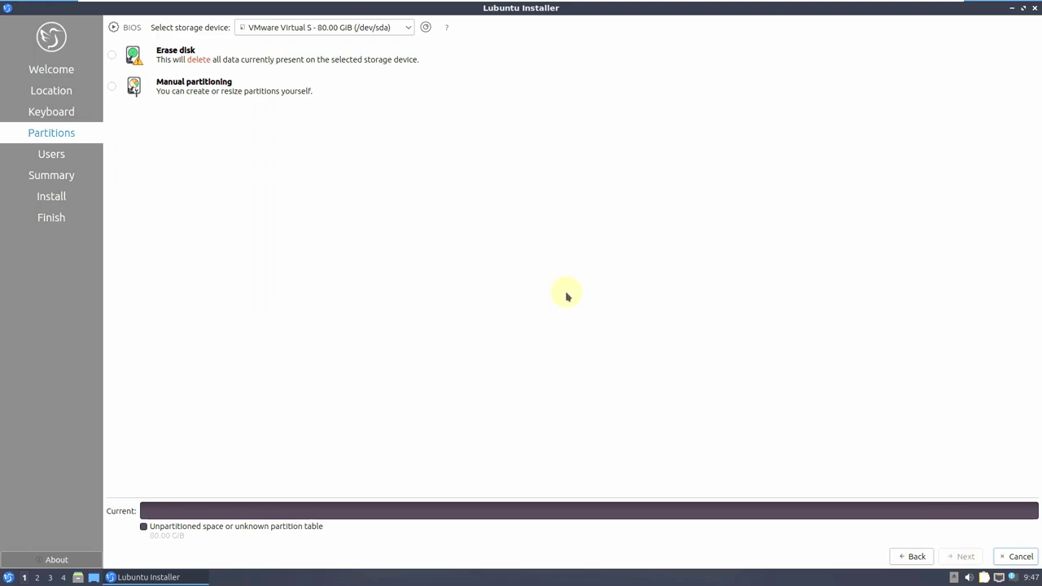
Step: Compare the Erase disk and Manual partitioning options, leaving Erase disk selected
click(112, 55)
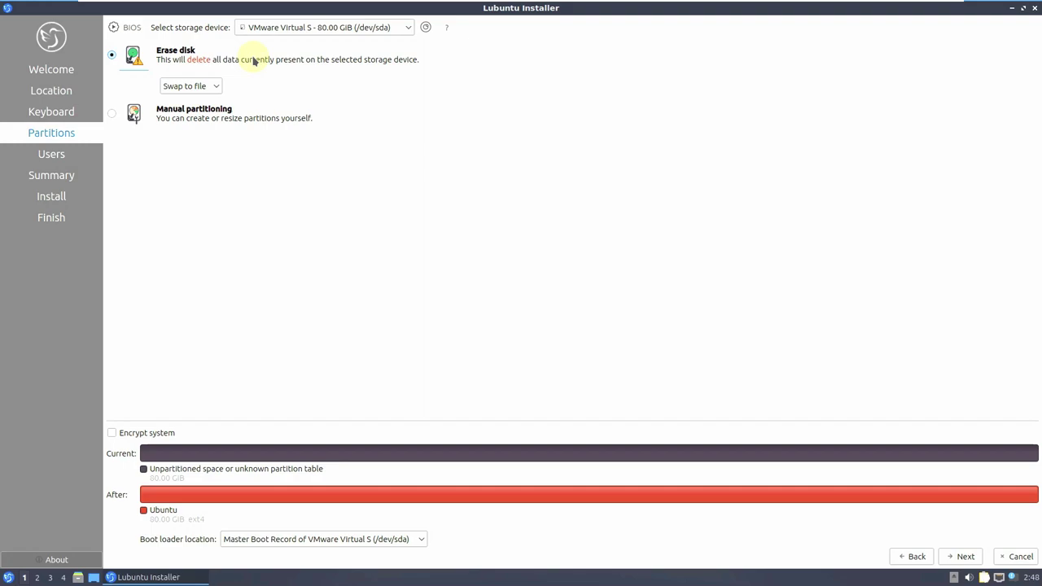
click(170, 118)
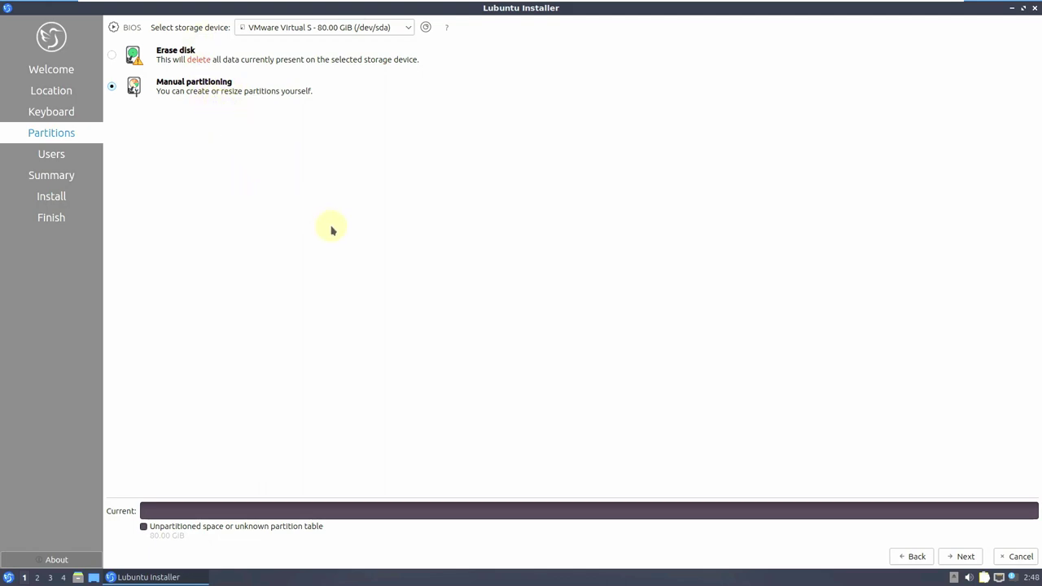
click(112, 55)
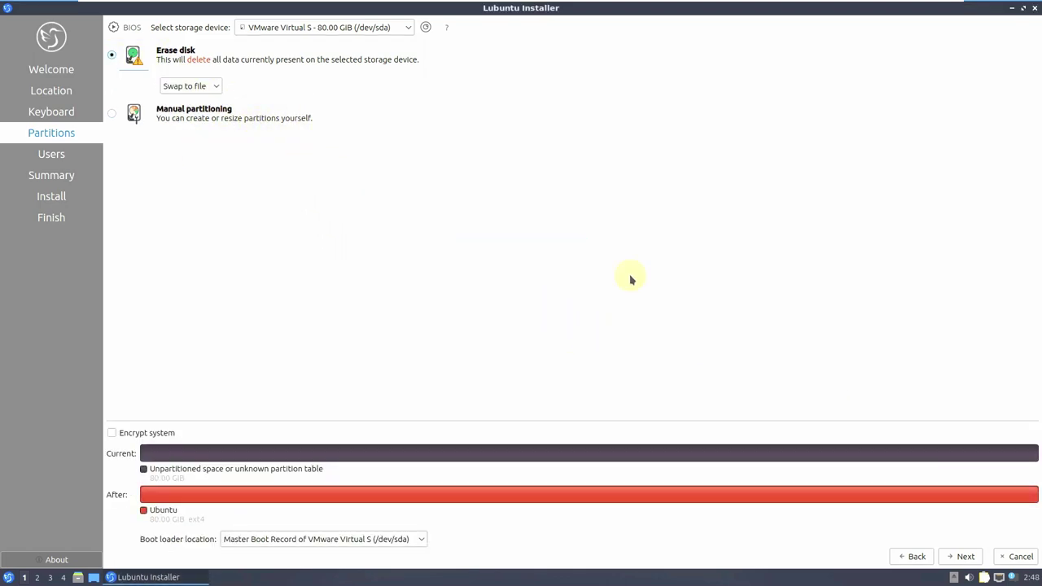
Step: Check the encryption and boot loader options, keep encryption off and the Master Boot Record of /dev/sda, and continue to the user settings
click(142, 439)
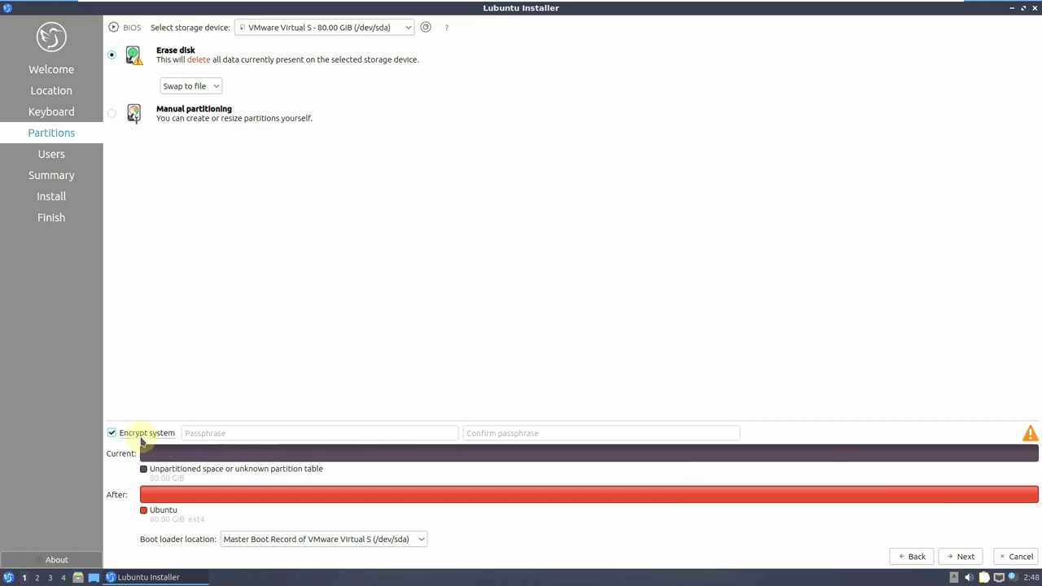
click(141, 438)
click(288, 539)
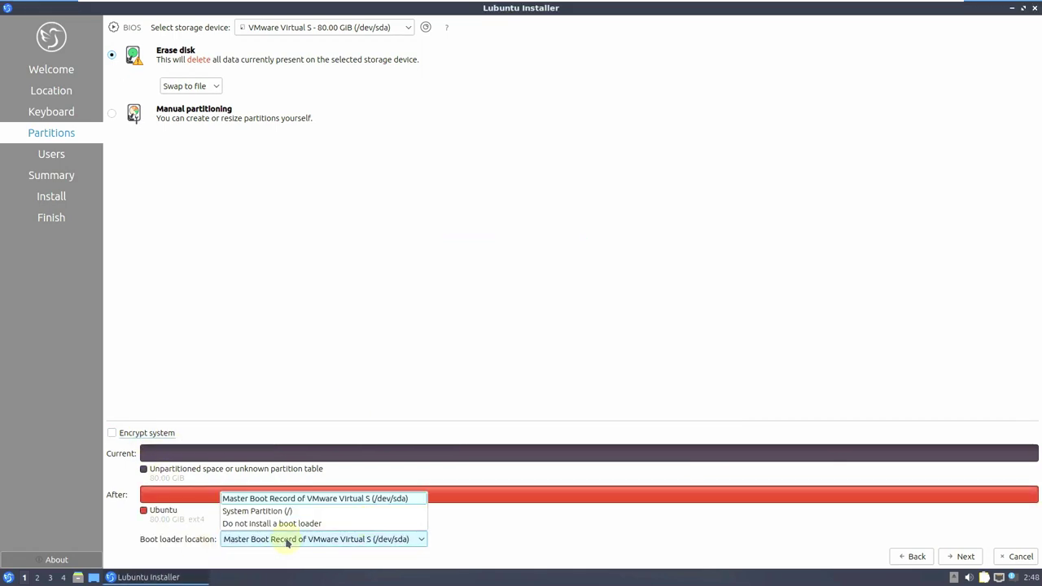
click(481, 375)
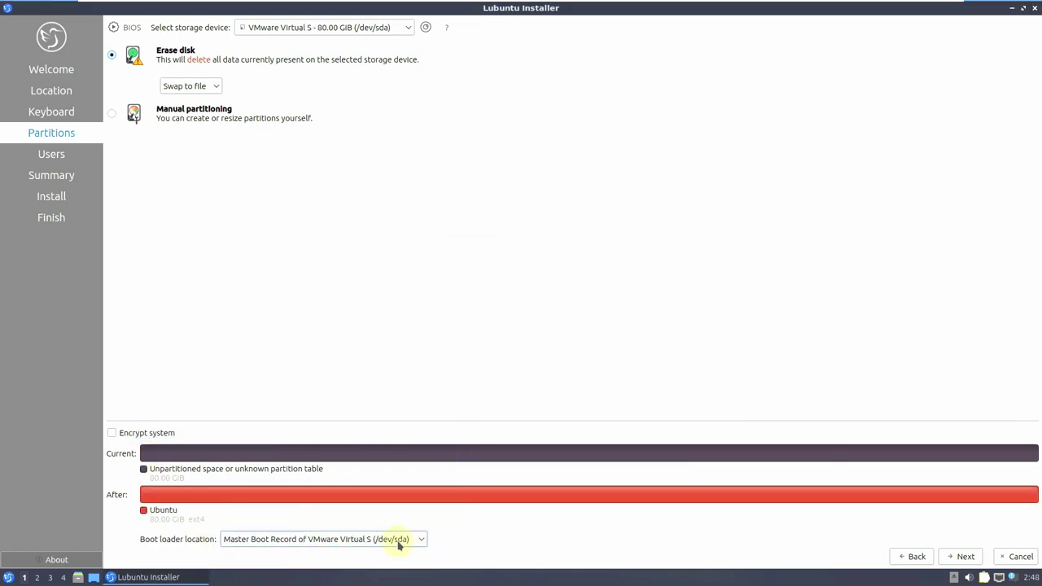
click(399, 541)
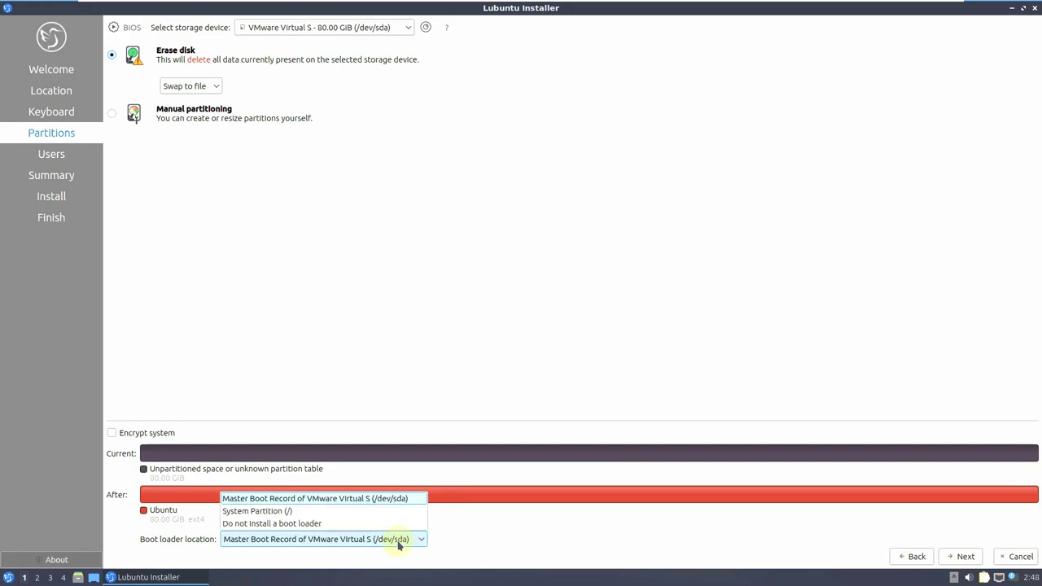
click(556, 550)
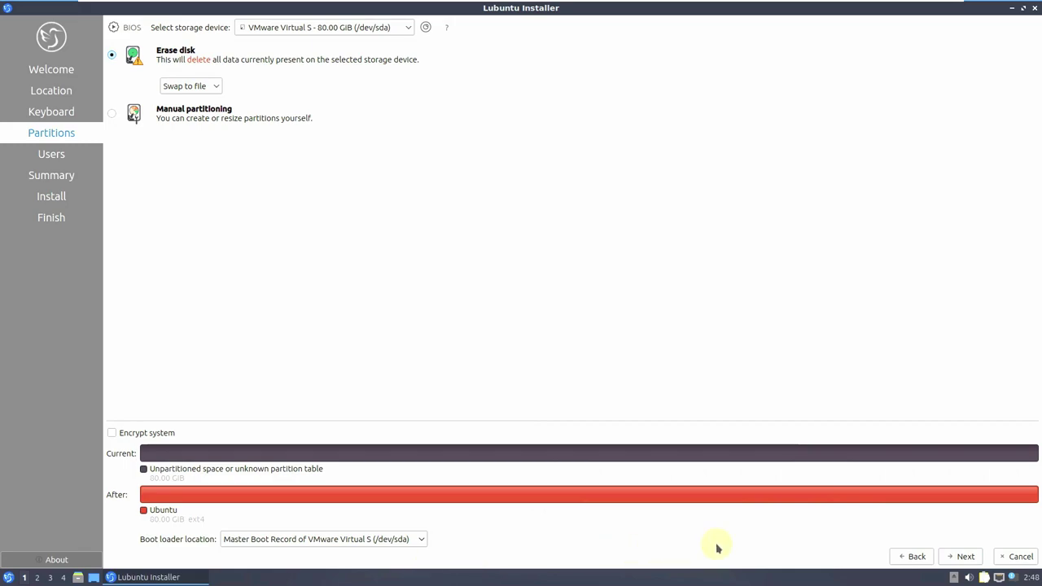
click(965, 557)
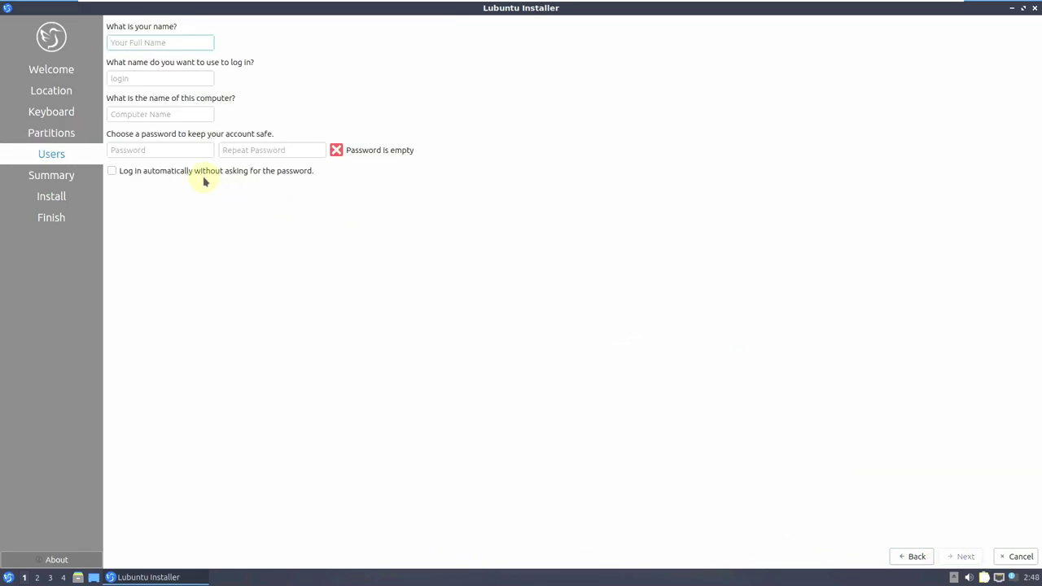
Step: Enable automatic login, fill in the user's name and set the computer name to runboxing
click(187, 172)
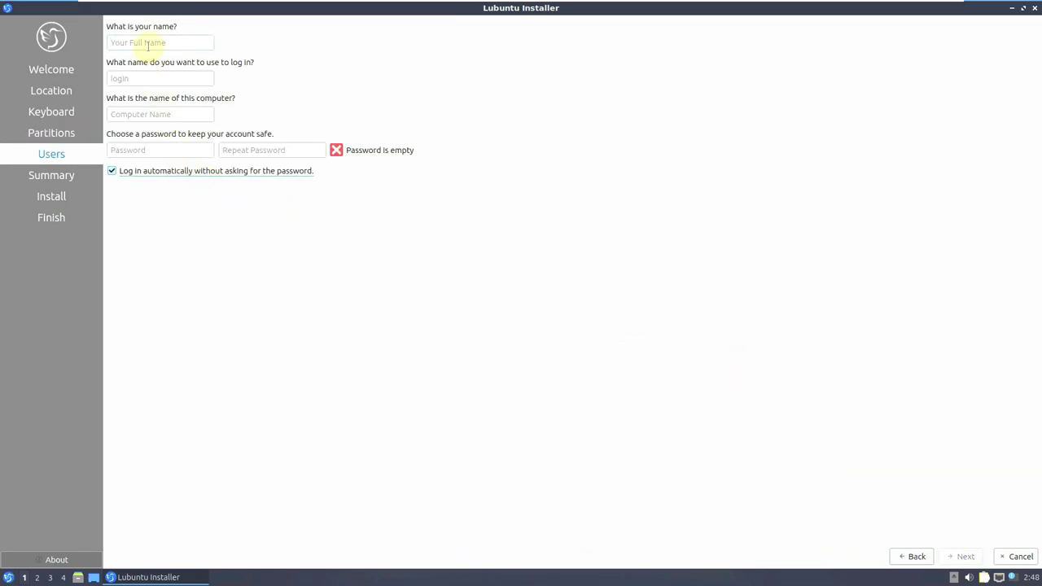
text(r)
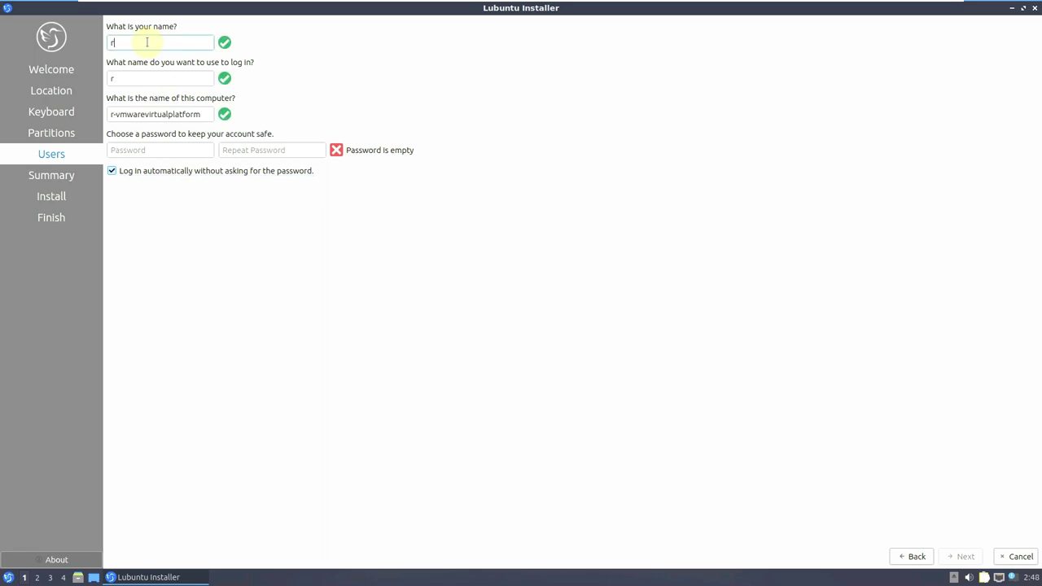
text(unboxing)
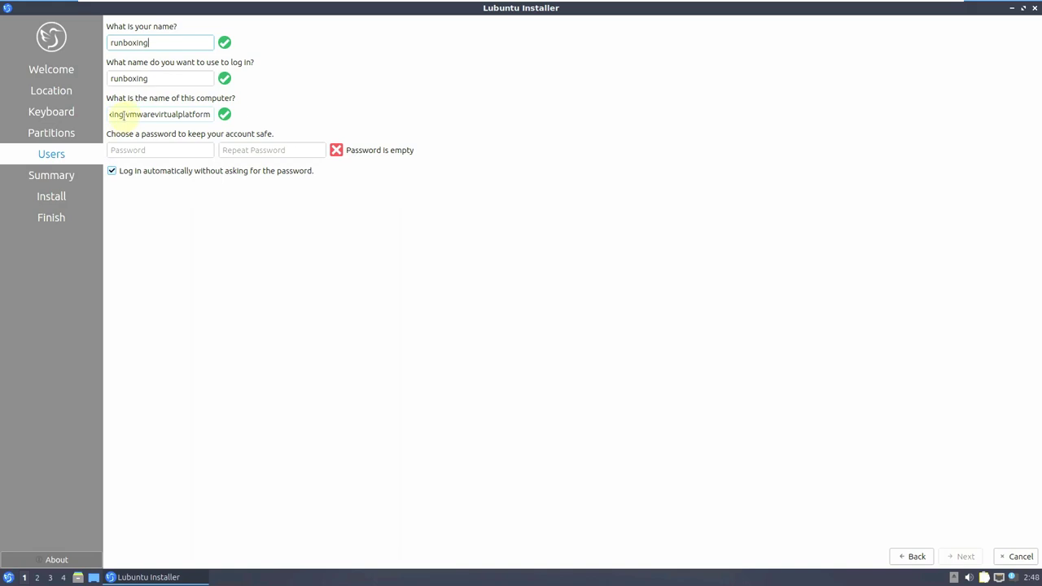
drag(123, 116, 284, 130)
key(BackSpace)
Step: Enter the account password and repeat it in the confirmation field
click(138, 151)
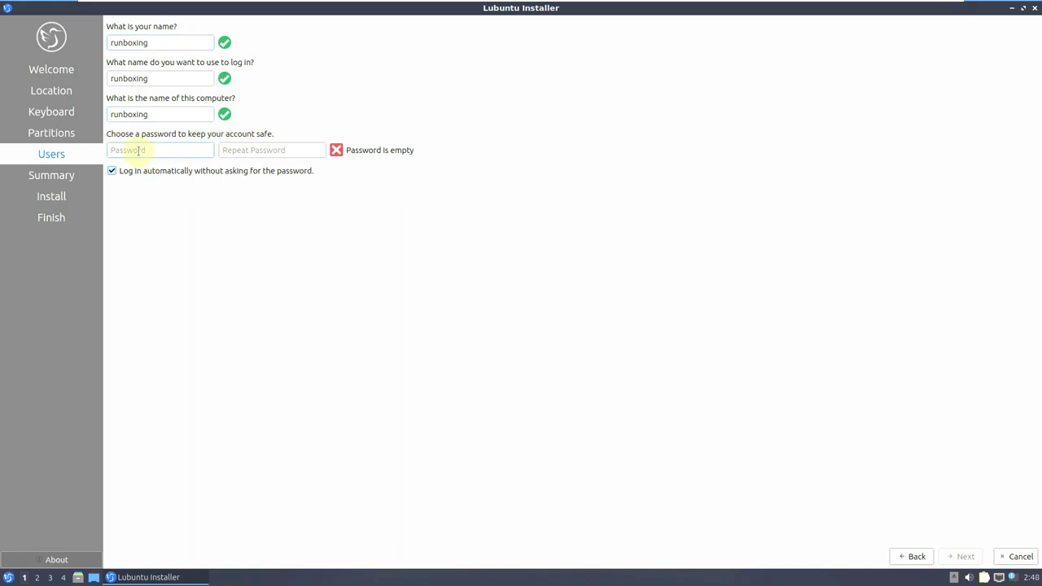
text(•••••)
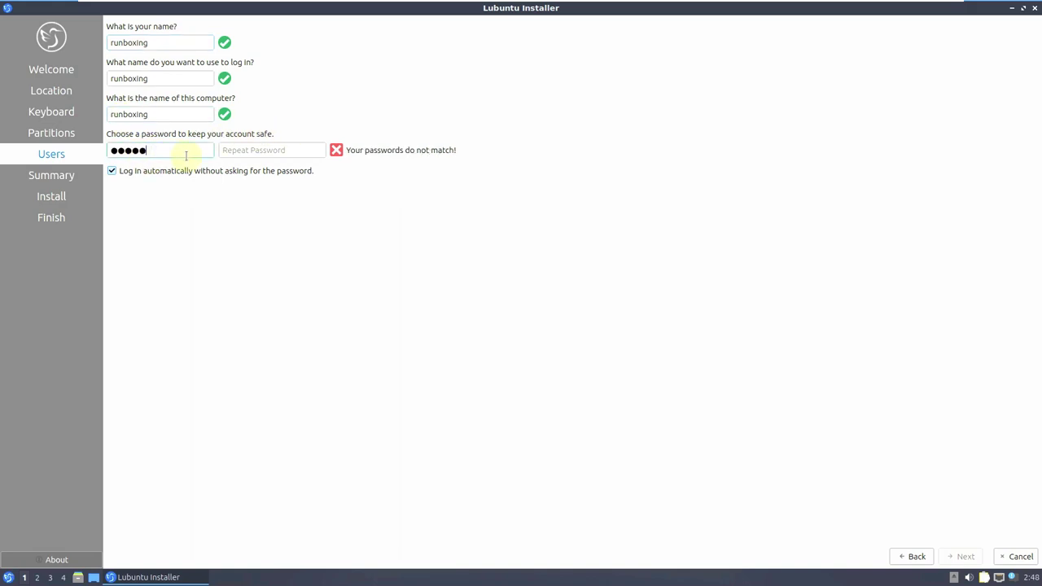
click(233, 151)
text(•••••)
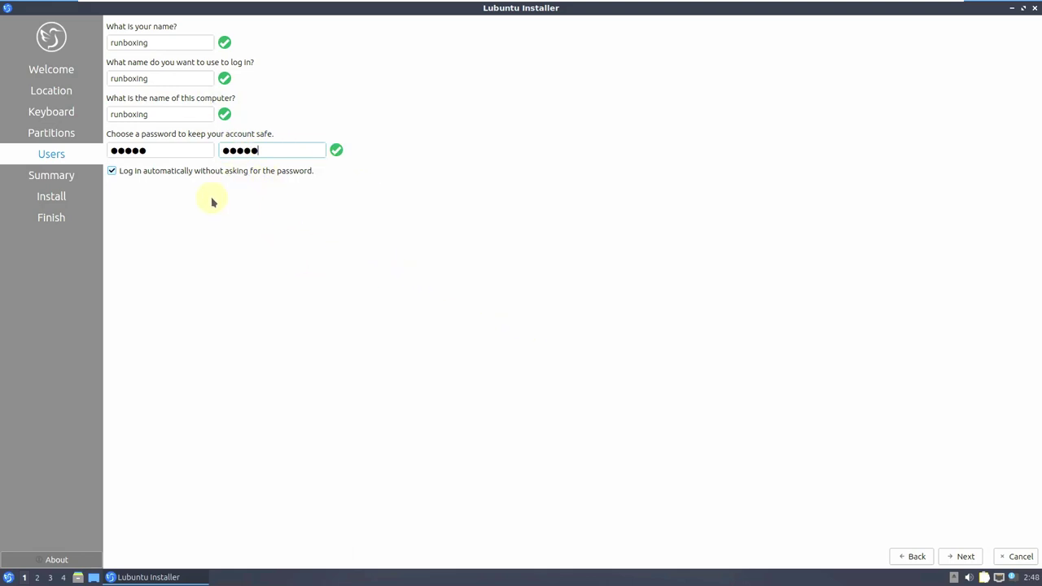
Step: Continue to the installation summary, then cancel the setup and close the installer without installing
click(961, 558)
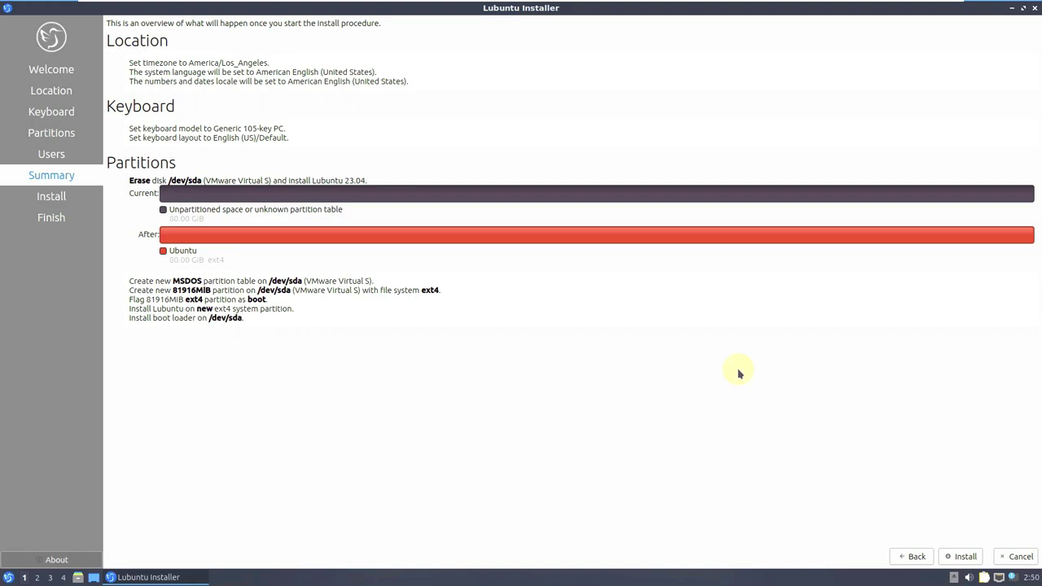
click(1035, 8)
click(572, 289)
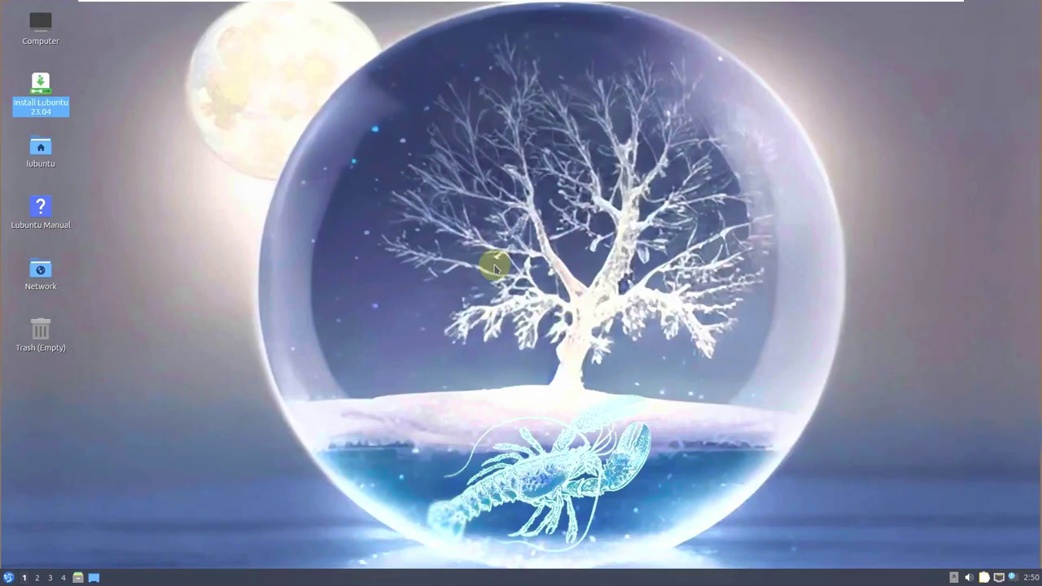
Step: Launch the FeatherPad text editor and the PCManFM-Qt File Manager
click(10, 575)
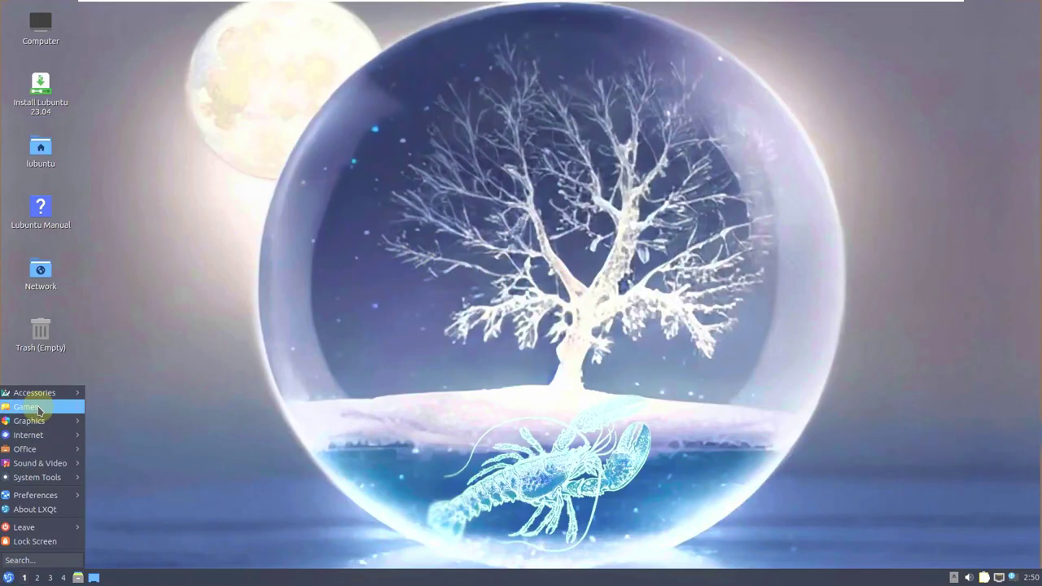
mouse_move(38, 397)
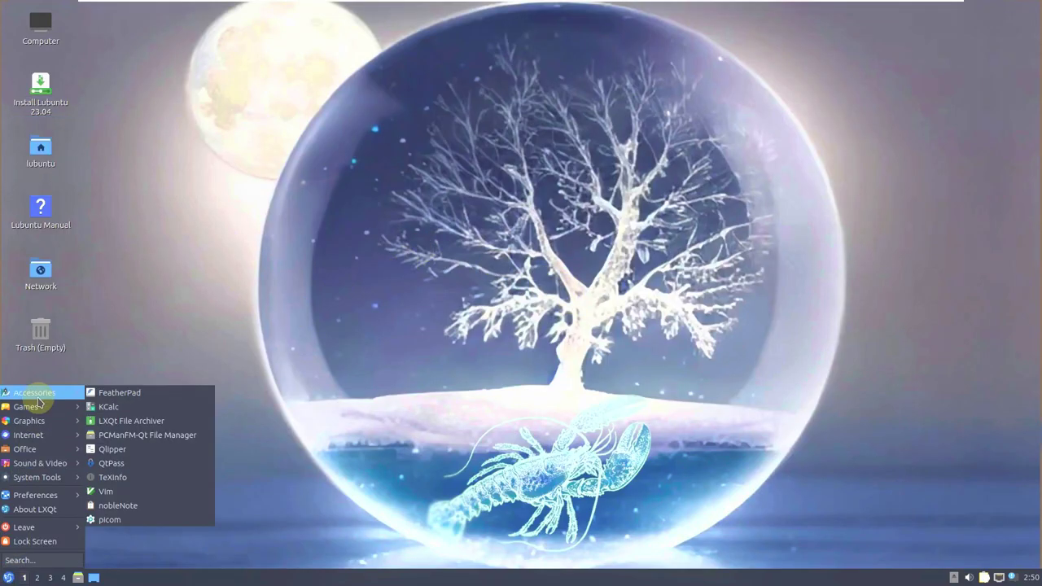
click(122, 393)
click(5, 576)
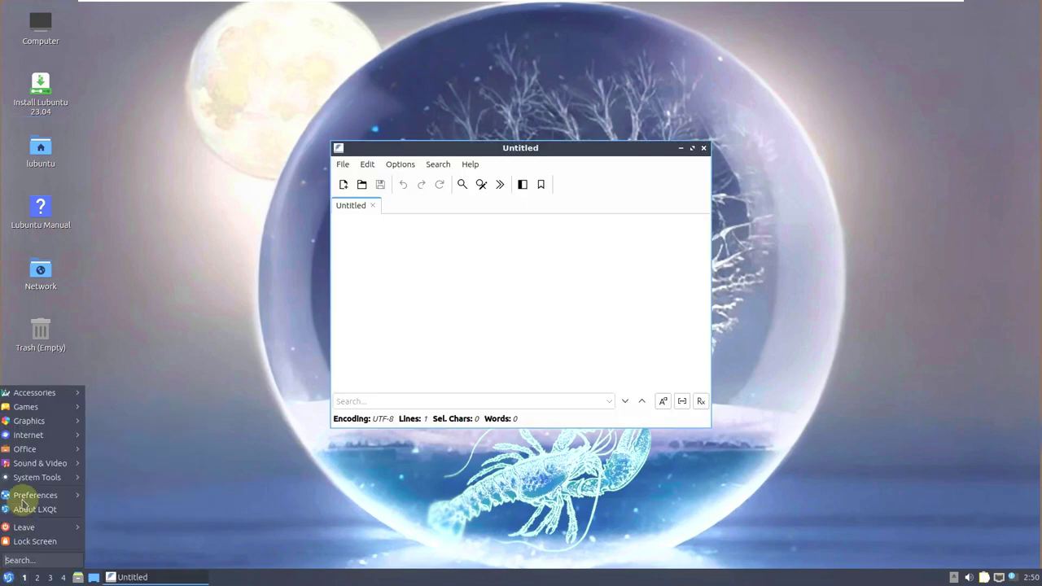
mouse_move(36, 393)
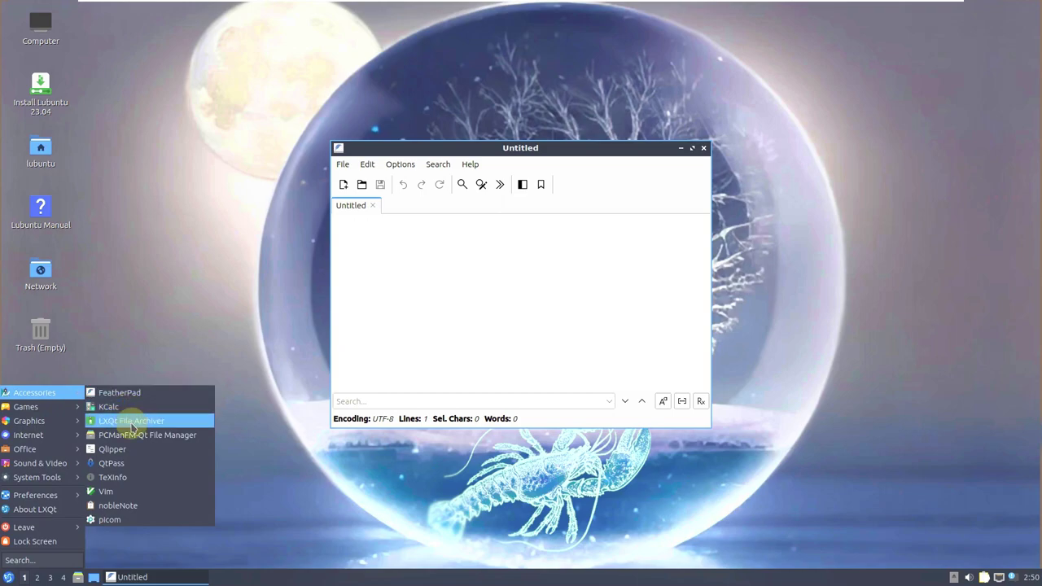
click(135, 434)
Step: Launch the Image Viewer and LibreOffice Calc
click(8, 577)
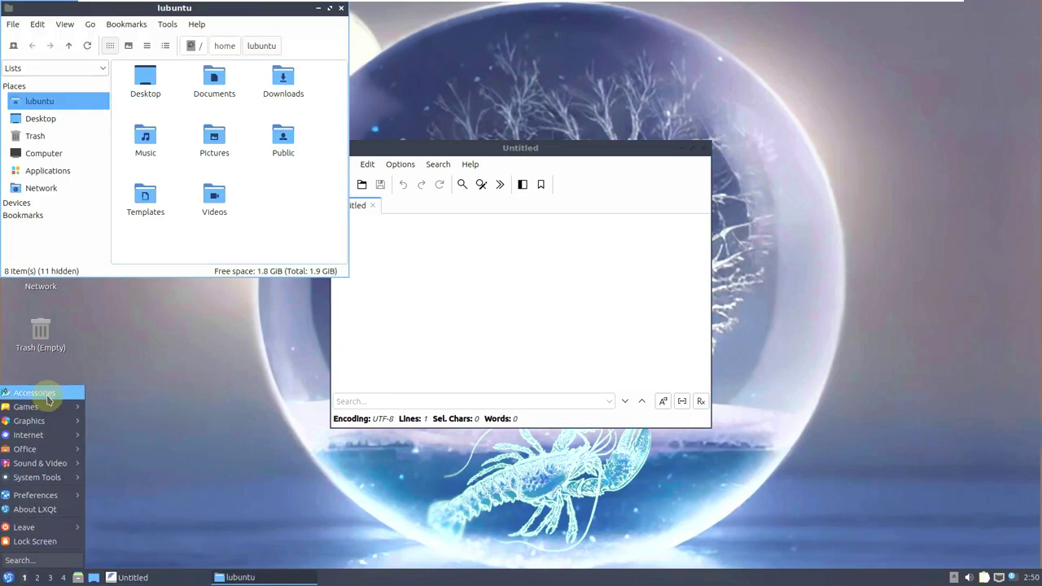
mouse_move(53, 412)
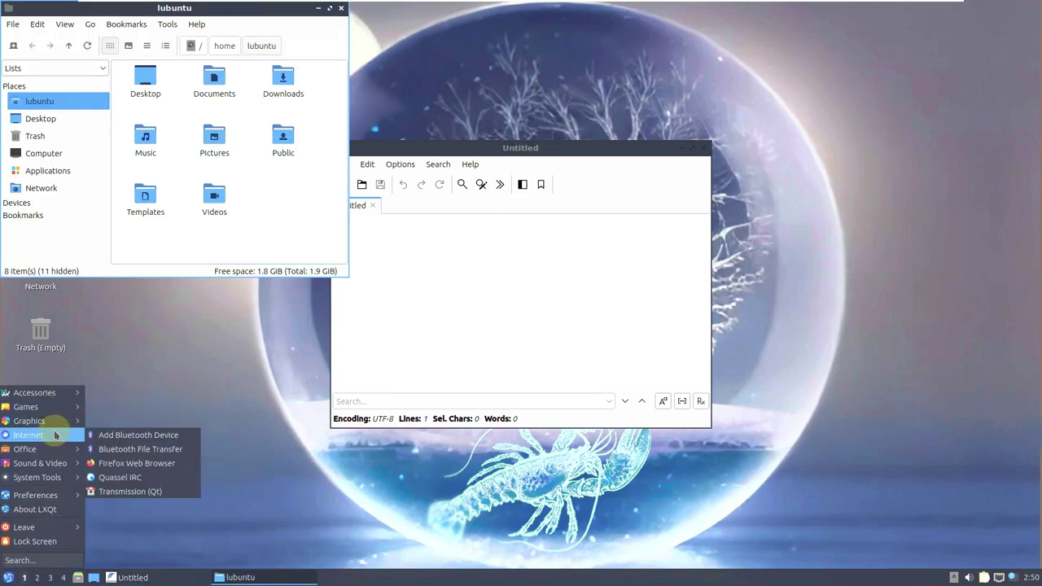
click(130, 437)
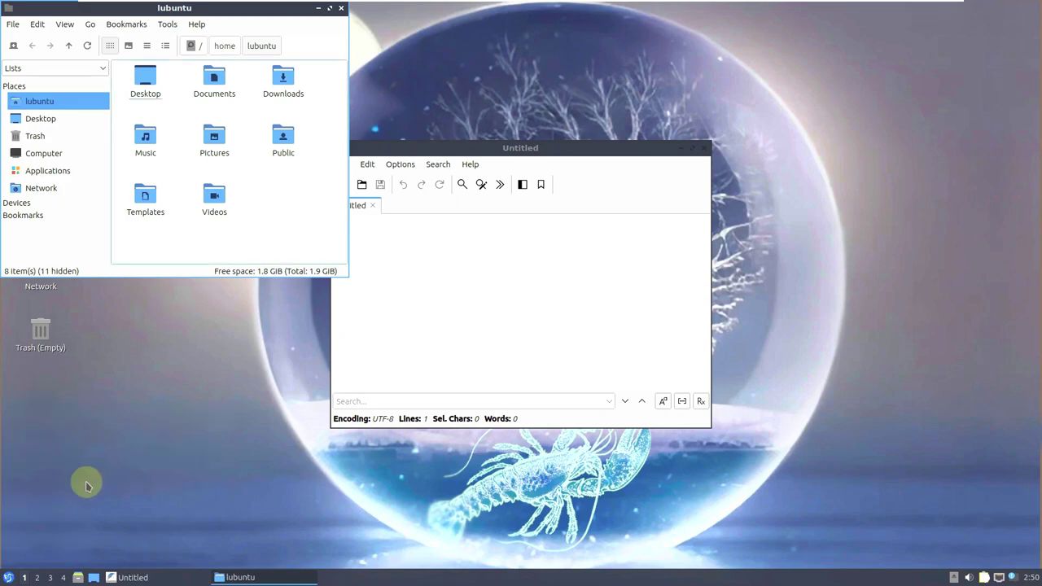
click(9, 577)
mouse_move(24, 449)
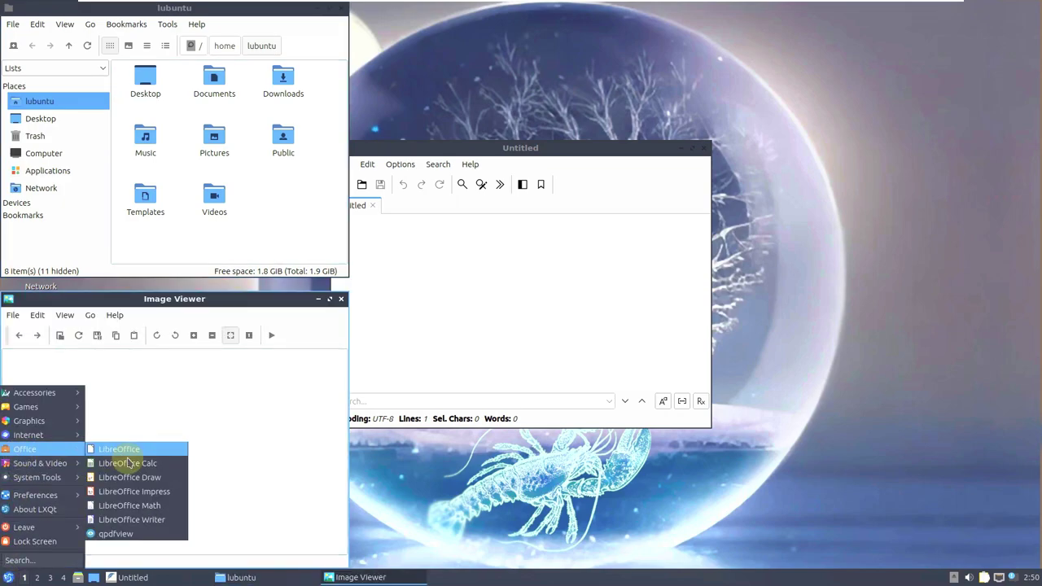
click(135, 463)
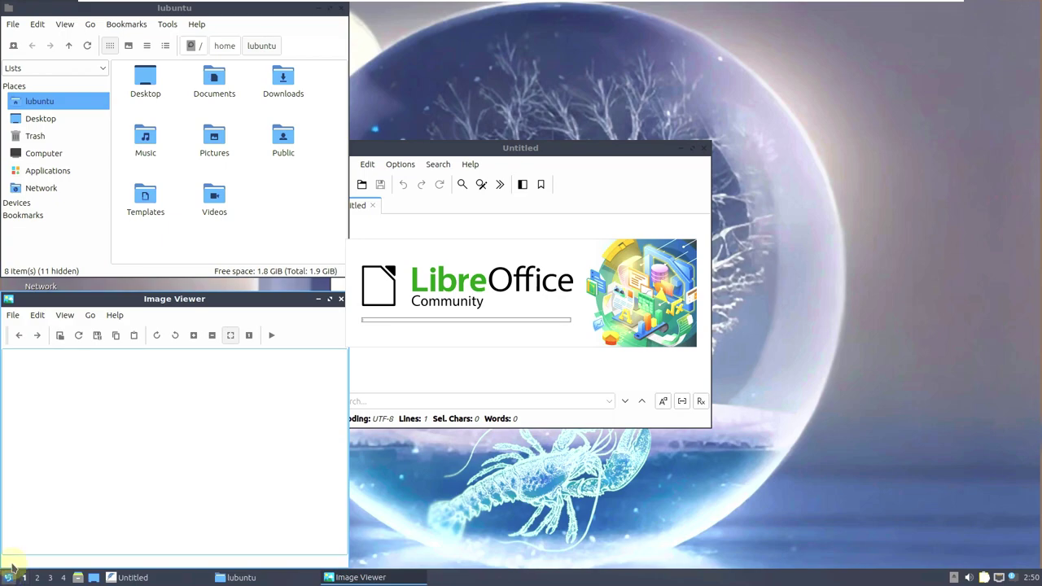
Step: Launch the Firefox Web Browser and VLC media player
click(9, 575)
mouse_move(28, 435)
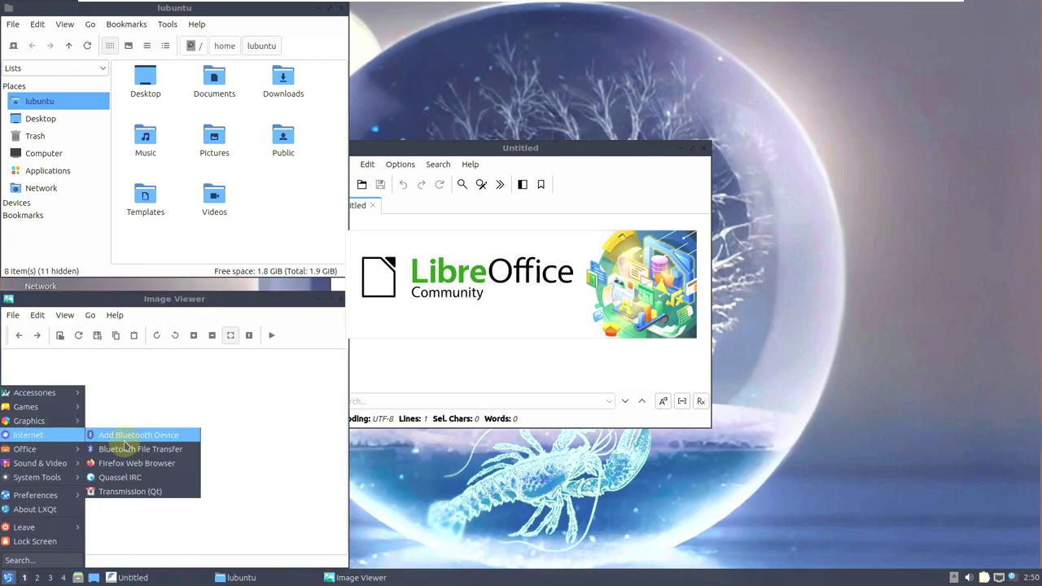
click(137, 463)
click(8, 577)
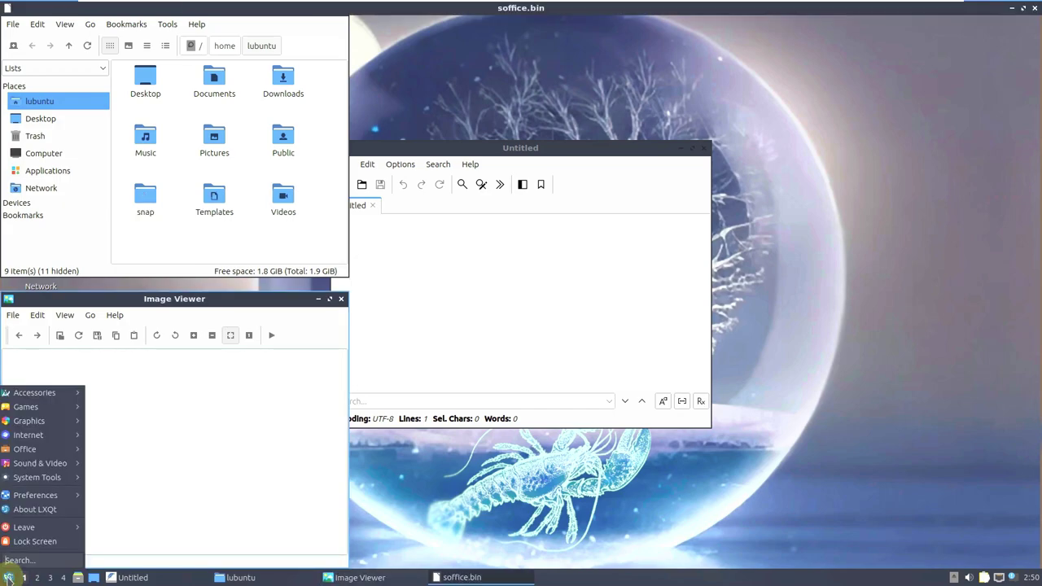
mouse_move(81, 438)
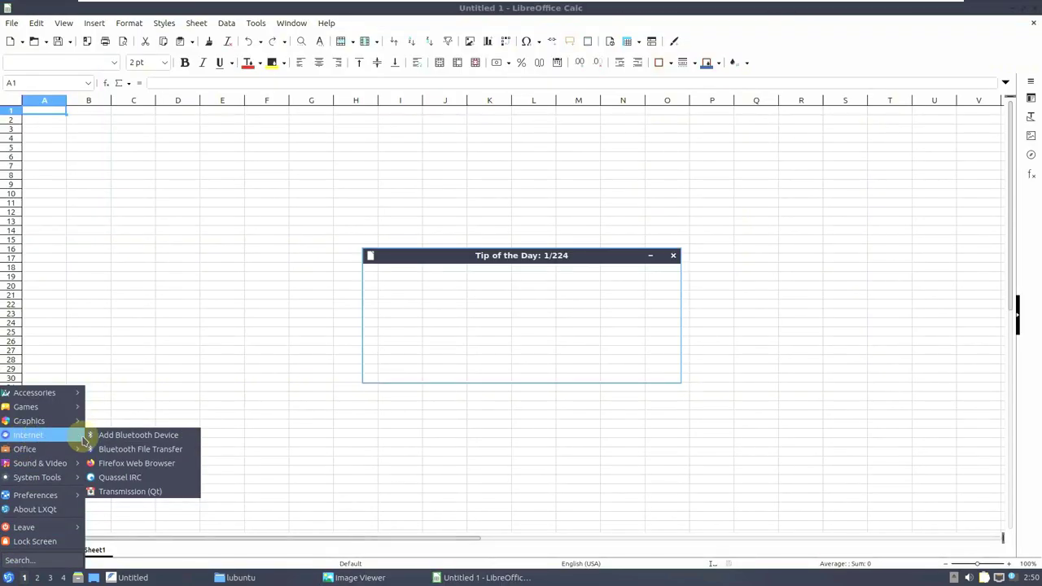
mouse_move(51, 452)
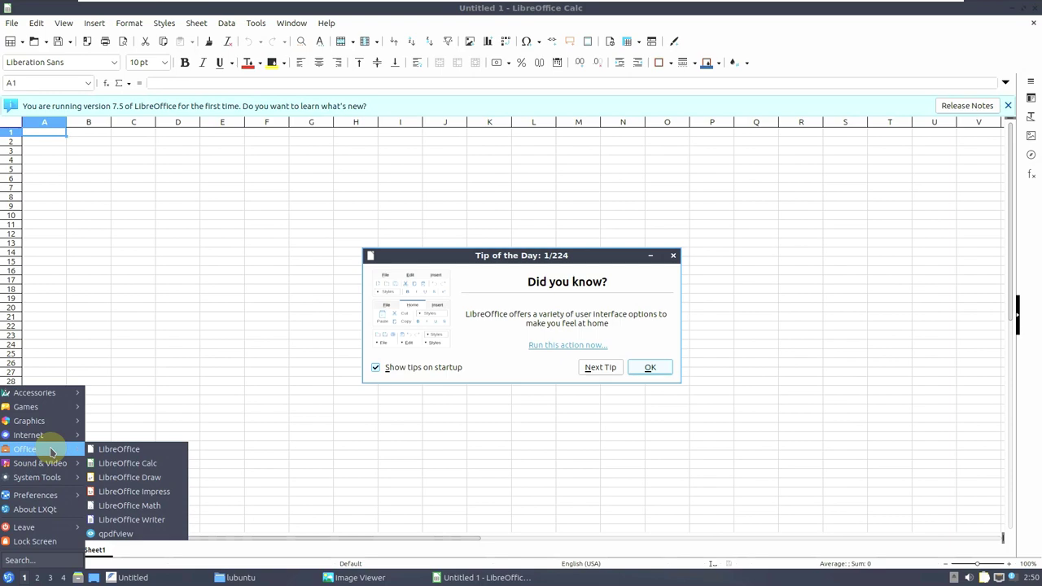
click(122, 477)
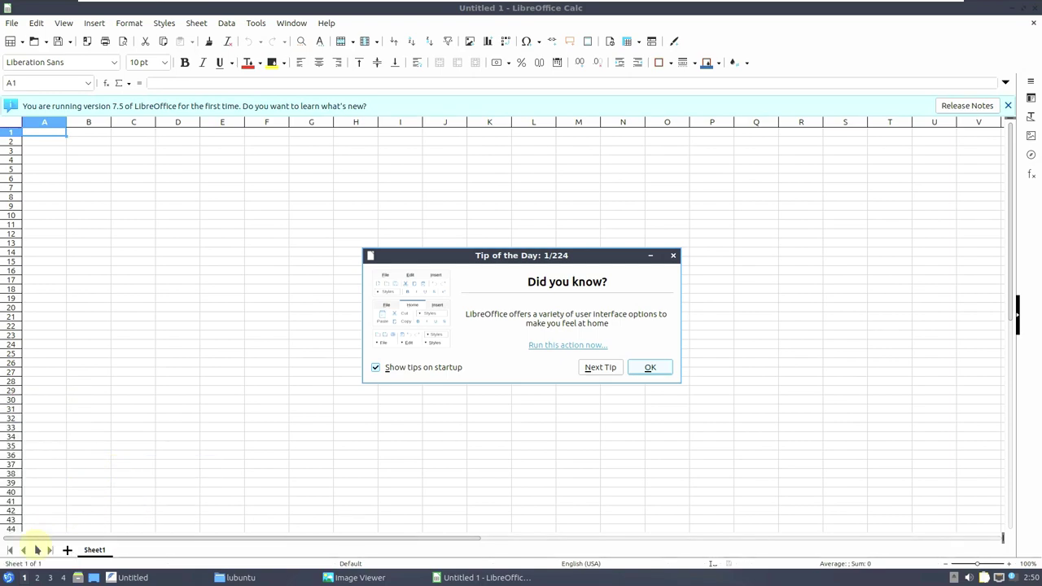
Step: Launch the Discover software center
click(8, 578)
mouse_move(37, 477)
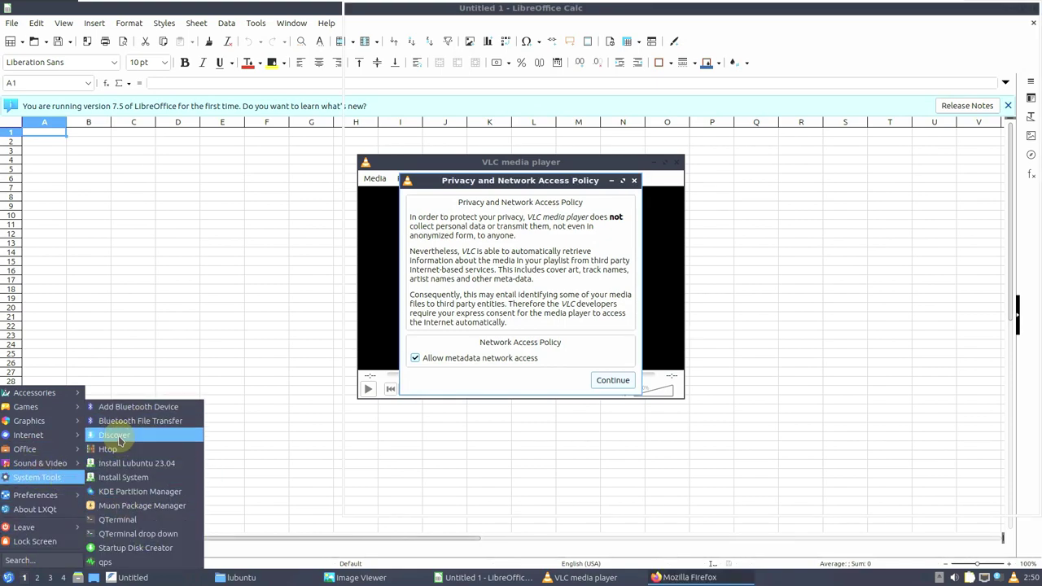
click(118, 439)
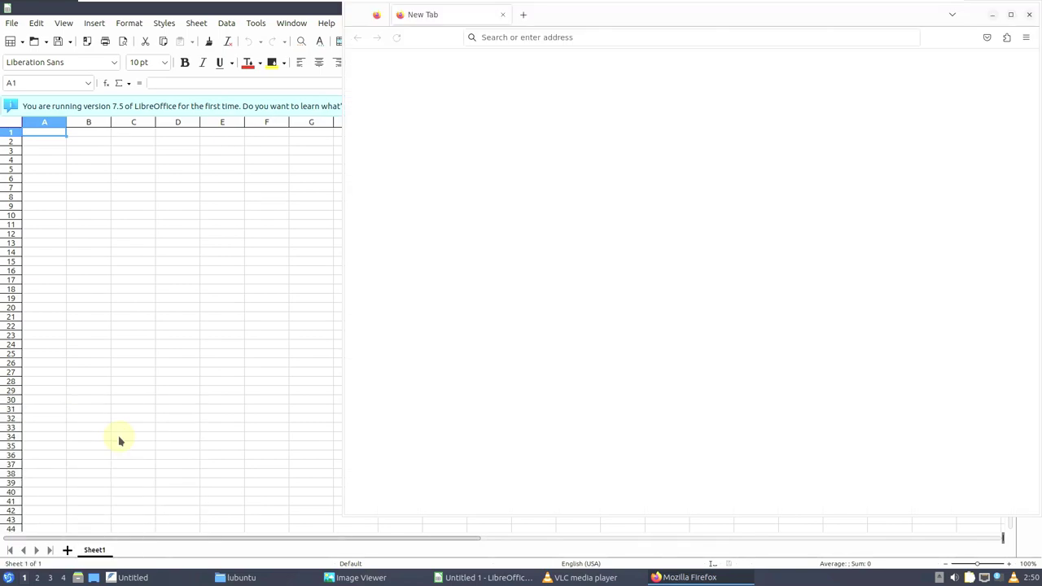
Step: View the LXQt desktop's About information and close it
click(9, 578)
mouse_move(44, 495)
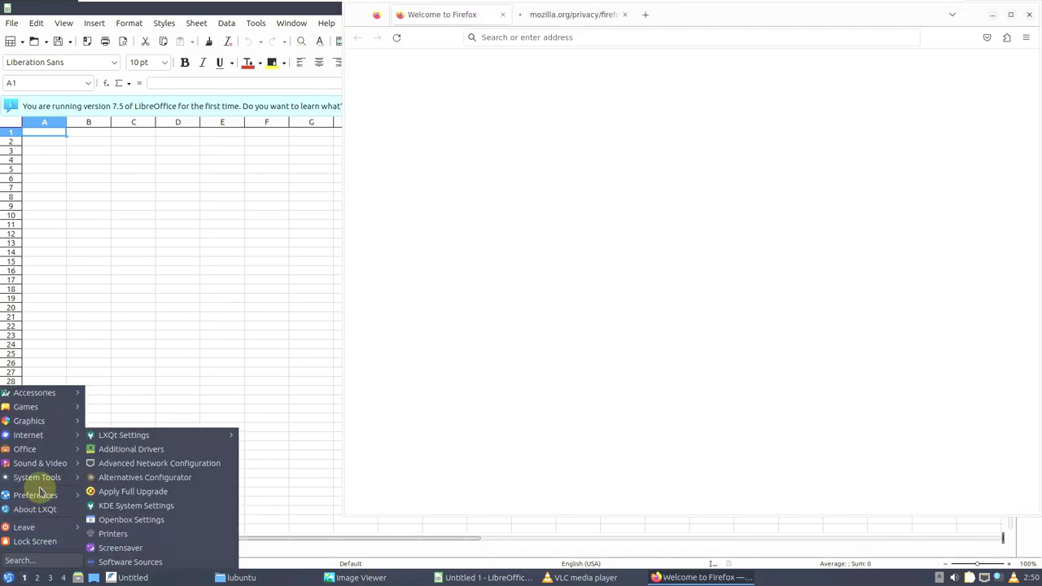
mouse_move(163, 440)
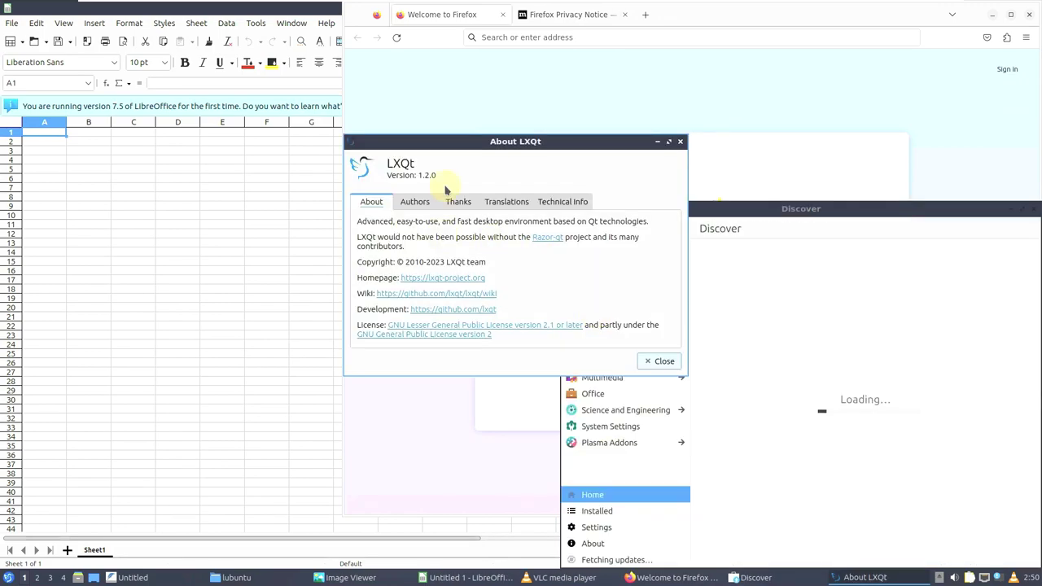
click(661, 360)
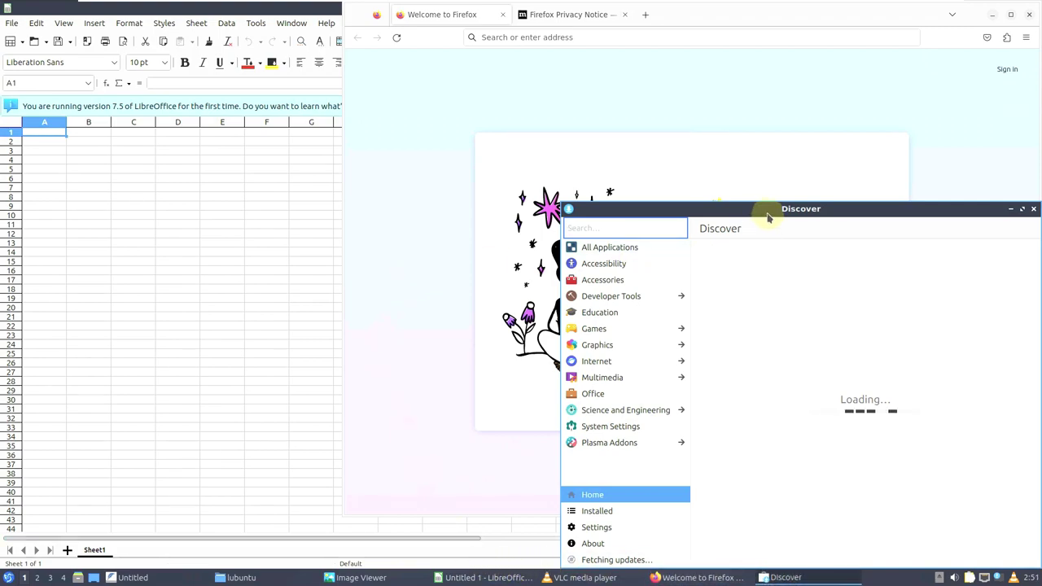
Step: Move the Discover window toward the middle of the desktop and close Firefox's Privacy Notice page
drag(768, 216, 640, 134)
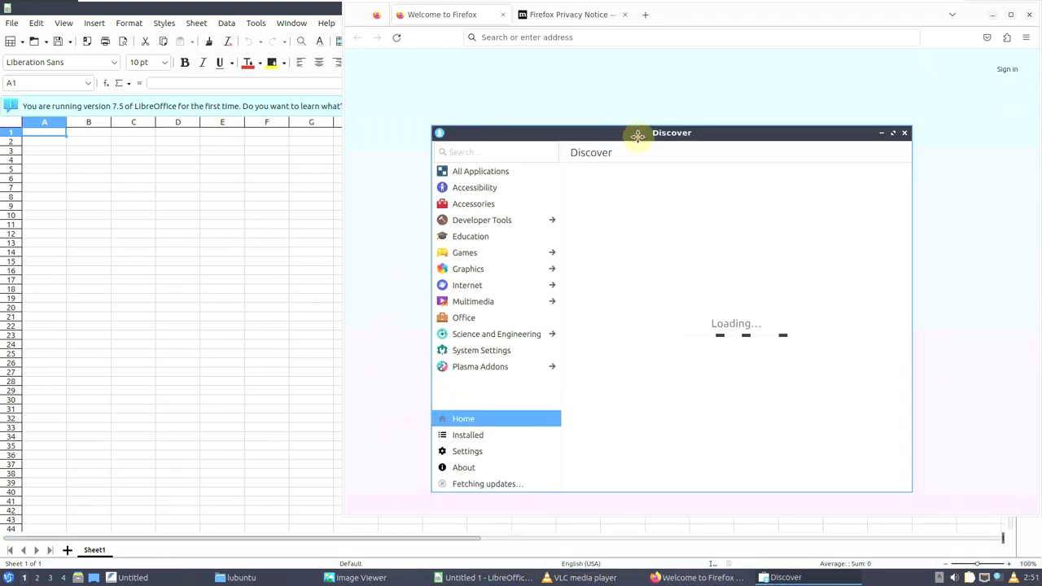
click(624, 14)
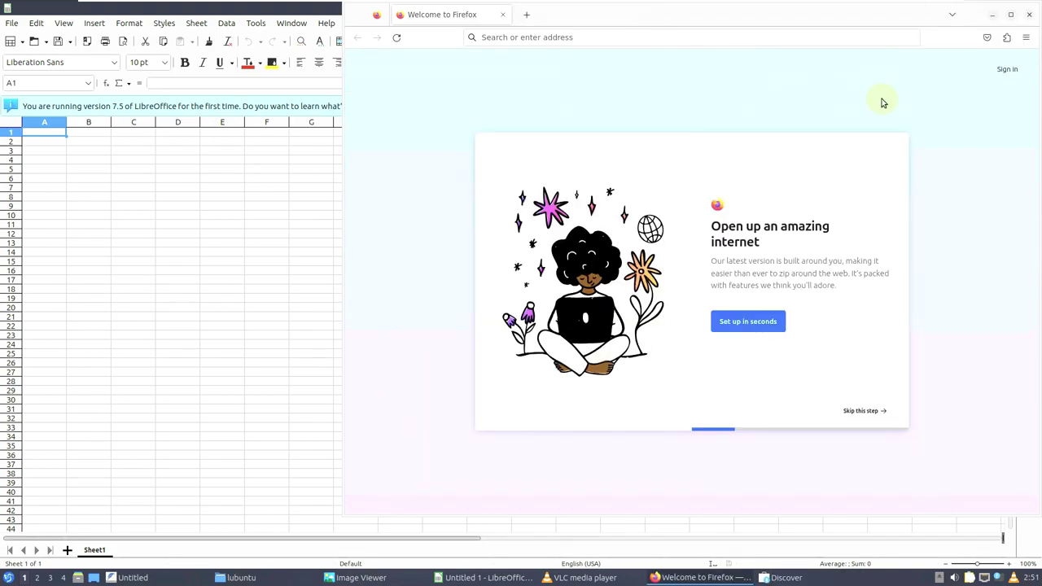
Step: View Firefox's About information and close it
click(1025, 38)
click(933, 345)
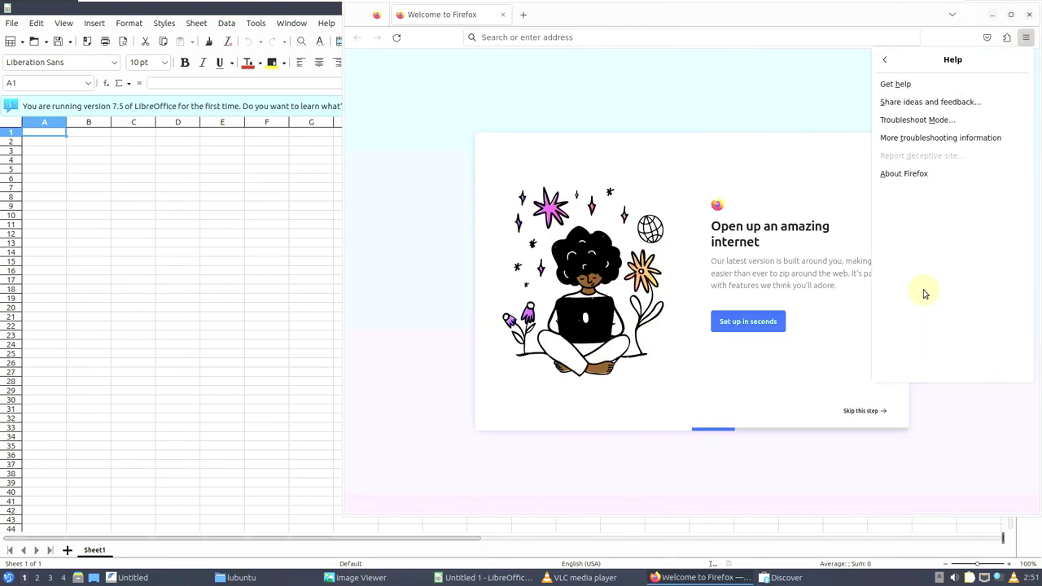
click(902, 176)
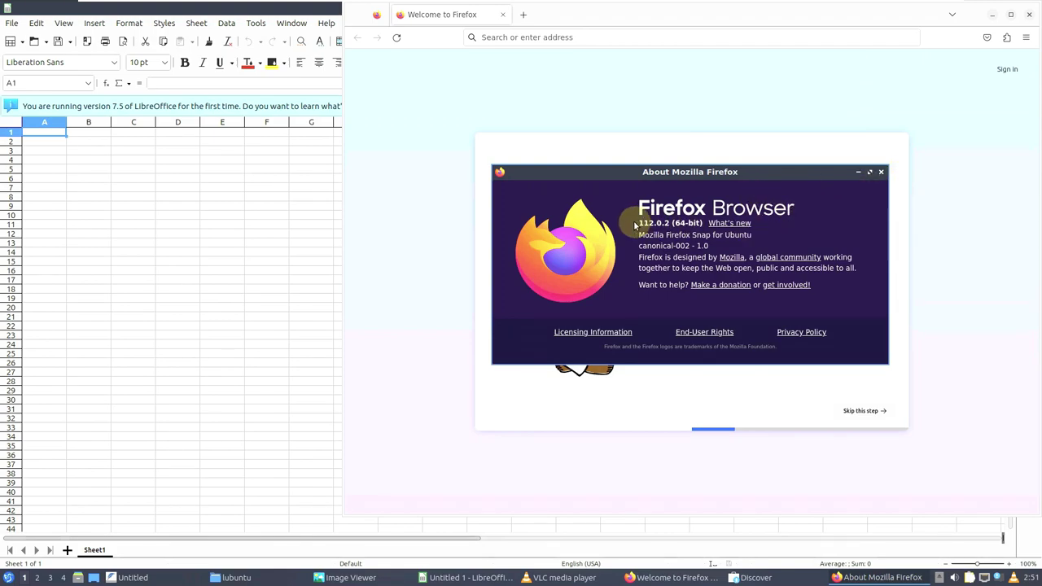
click(881, 173)
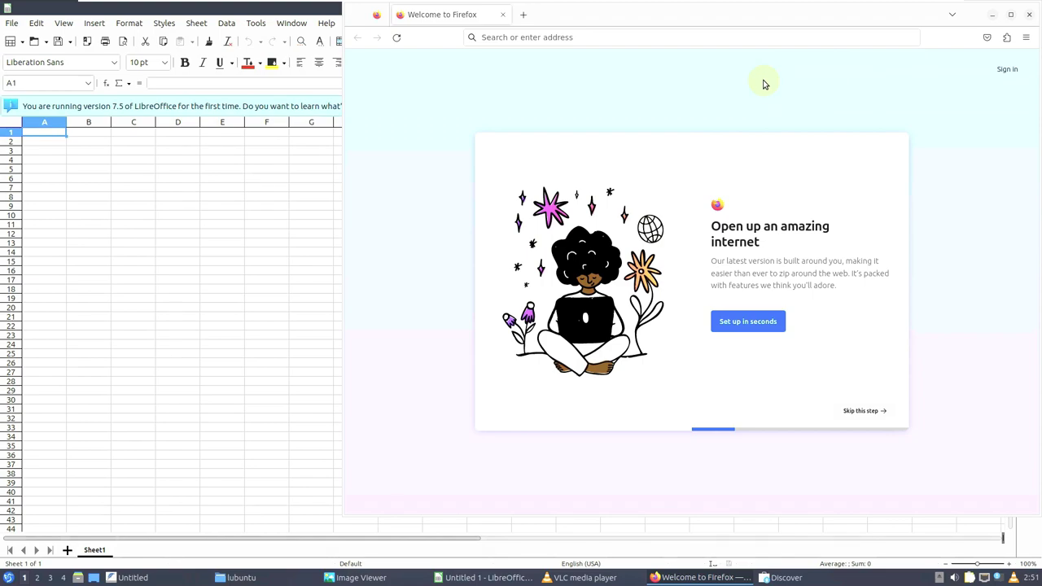
key(slash)
text(9to5linux)
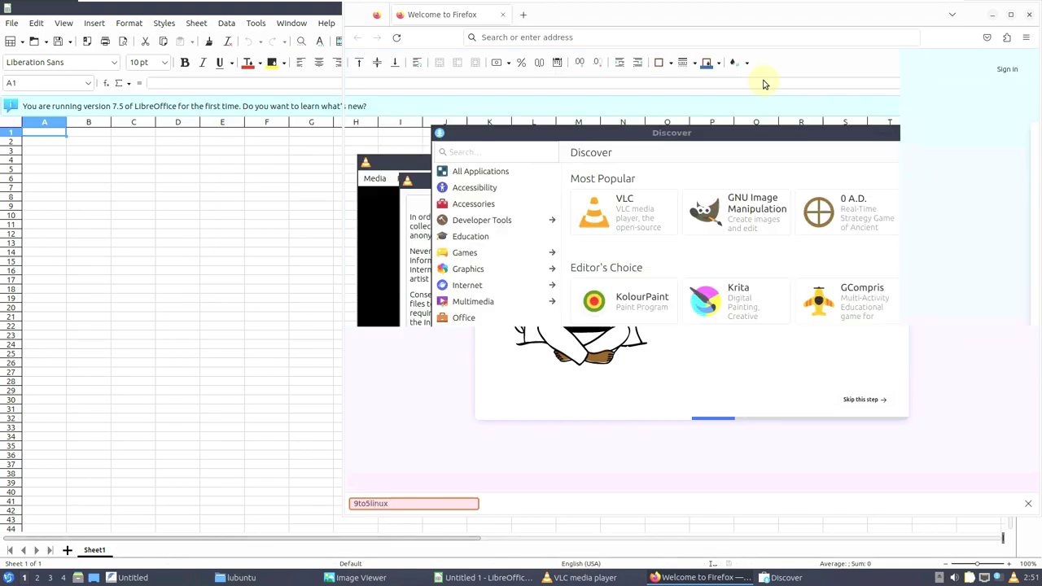
key(Escape)
Step: Load youtube.com/9to5linux in Firefox and close the browser once the channel page is displayed
click(690, 35)
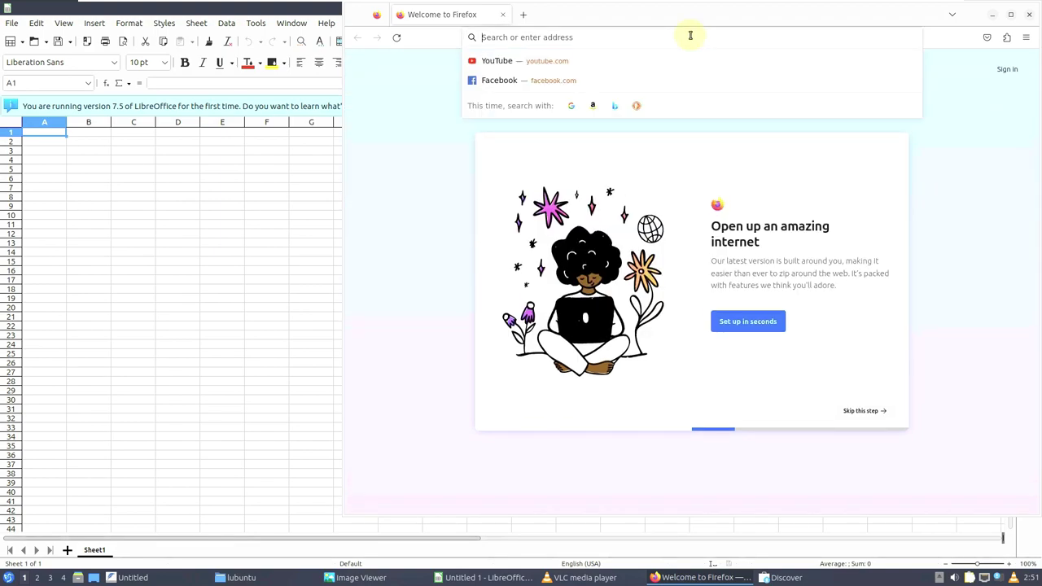
text(yo)
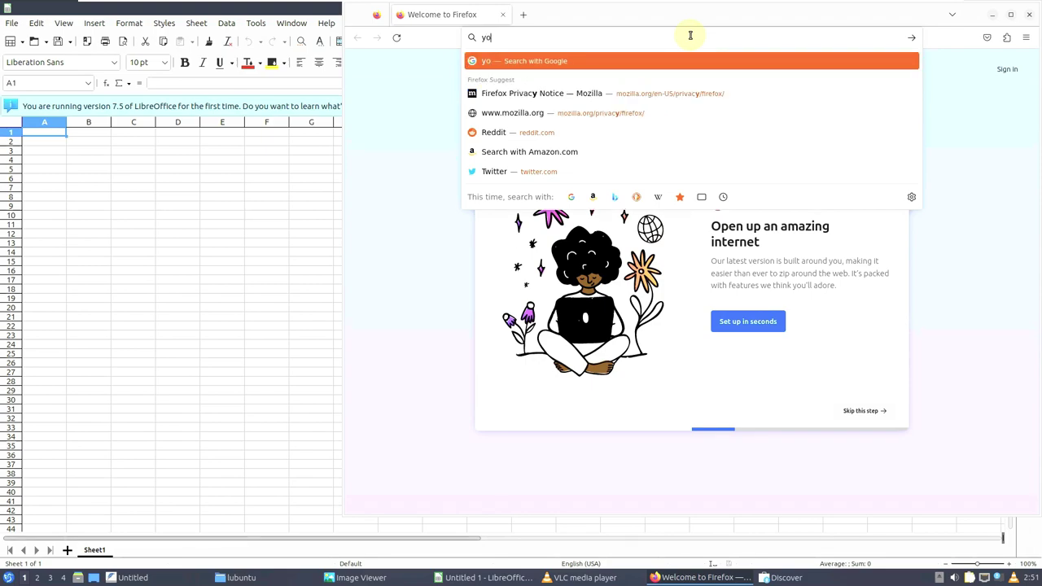
text(utube)
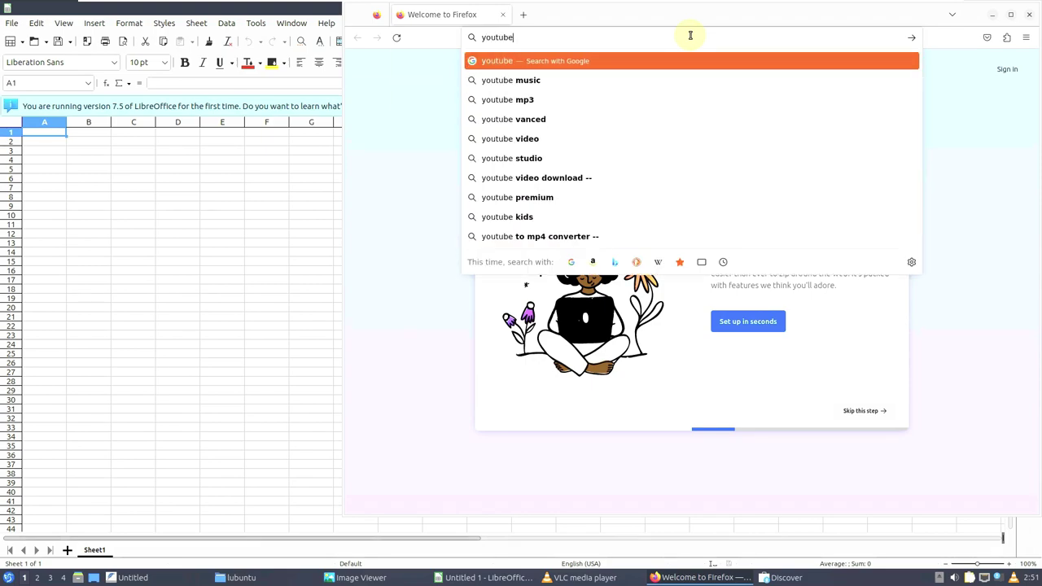
text(.com/9)
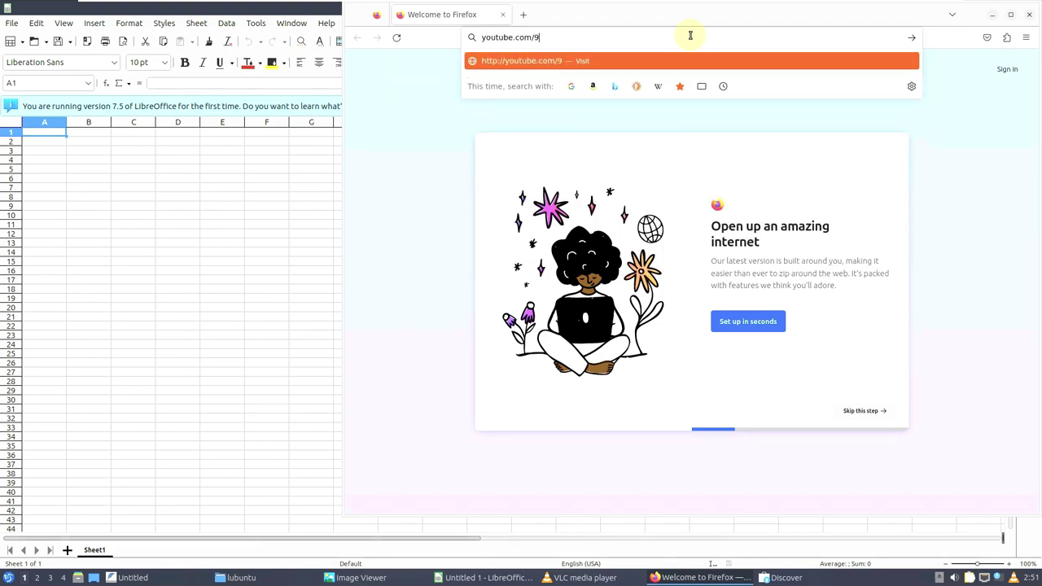
text(to5linux)
key(Return)
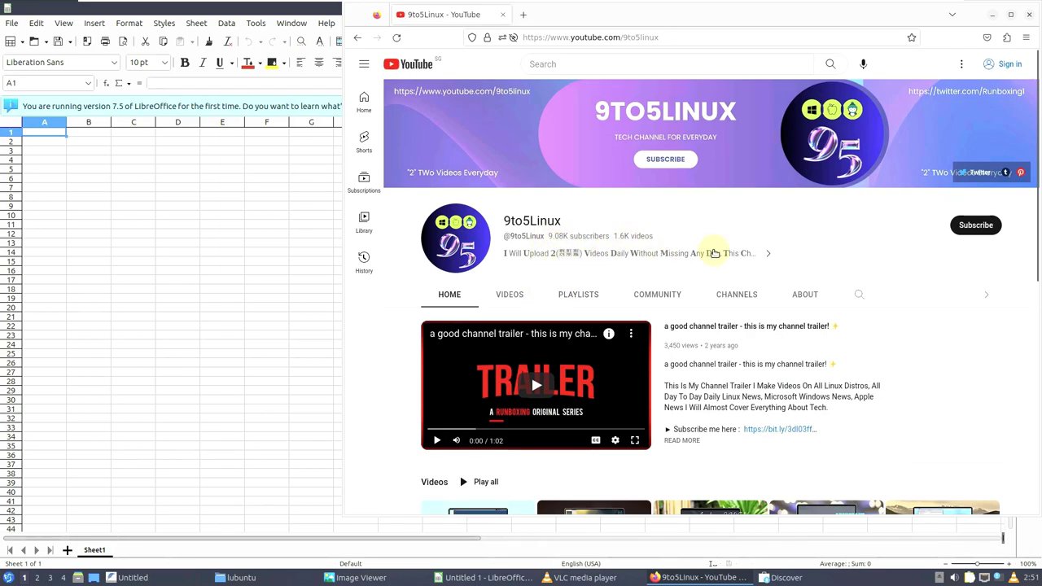
click(1029, 16)
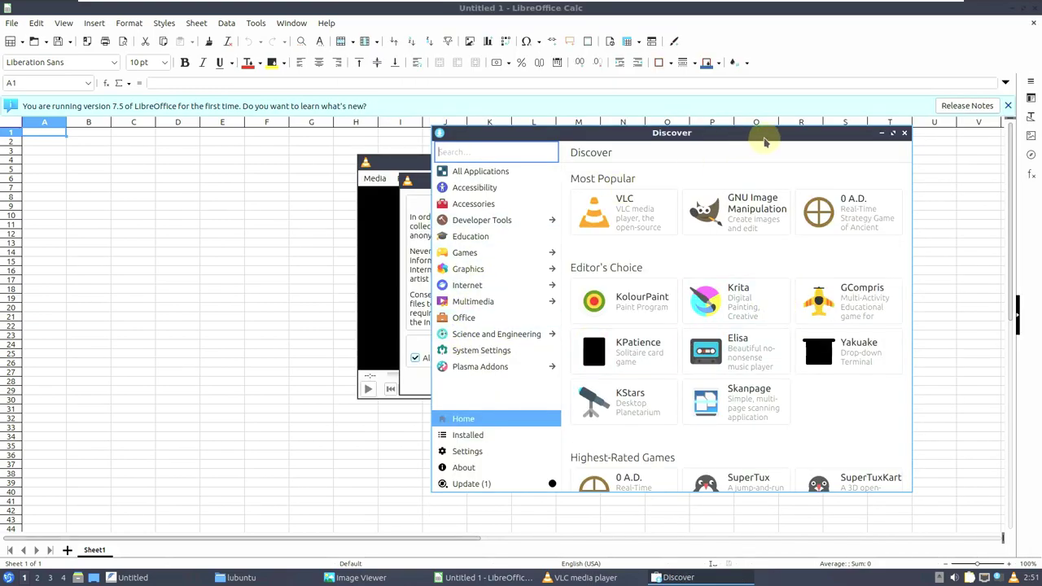
Step: Review the available updates in Discover, maximize its window, and view the home page and installed software list
click(543, 483)
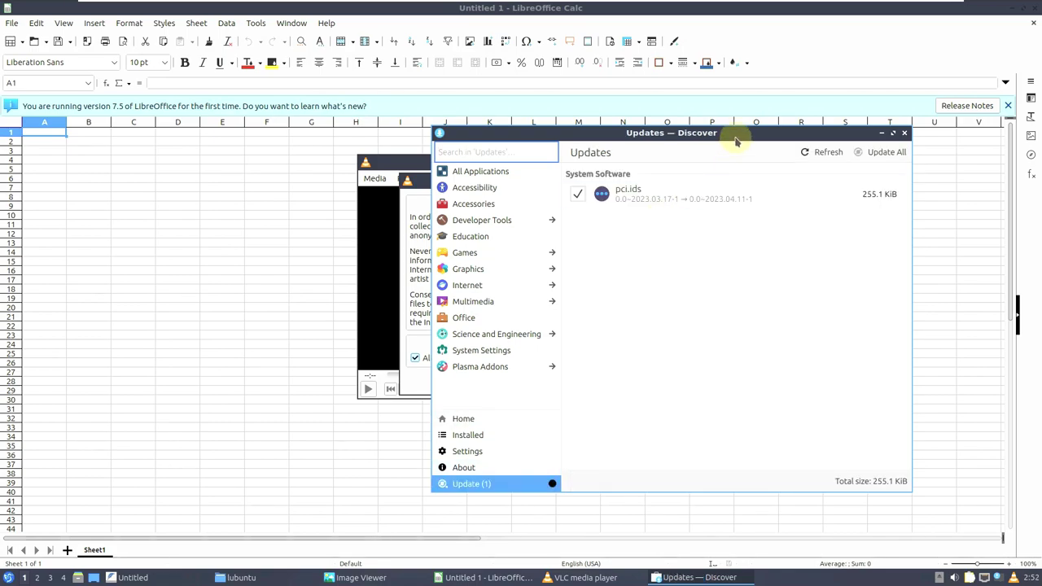
click(892, 132)
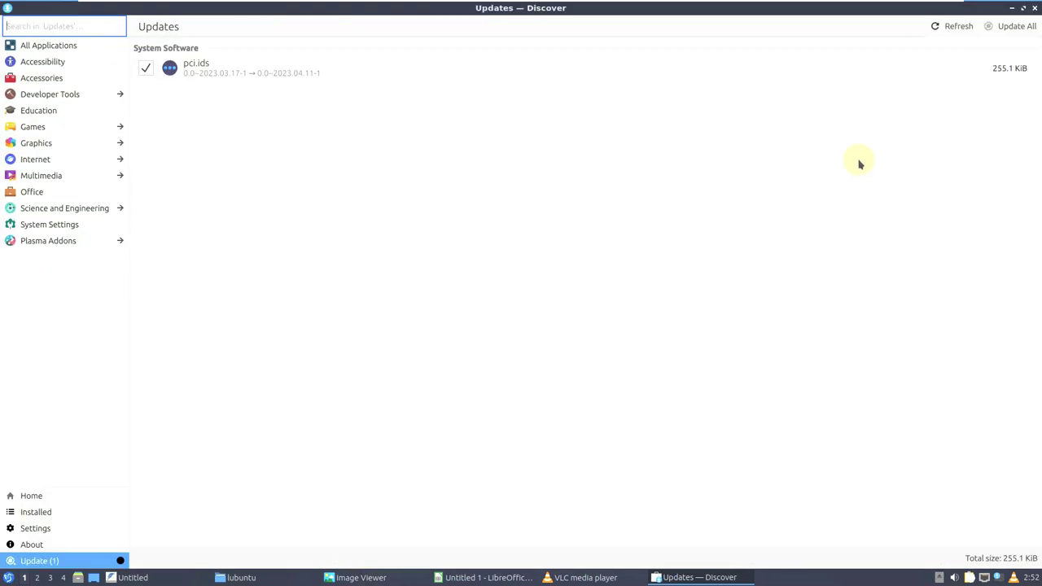
click(77, 495)
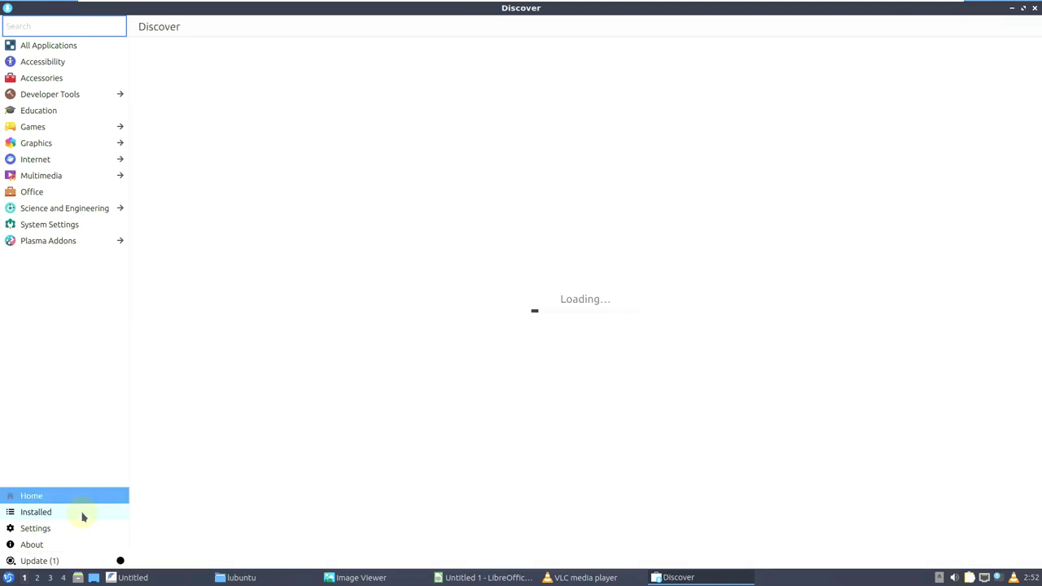
click(83, 516)
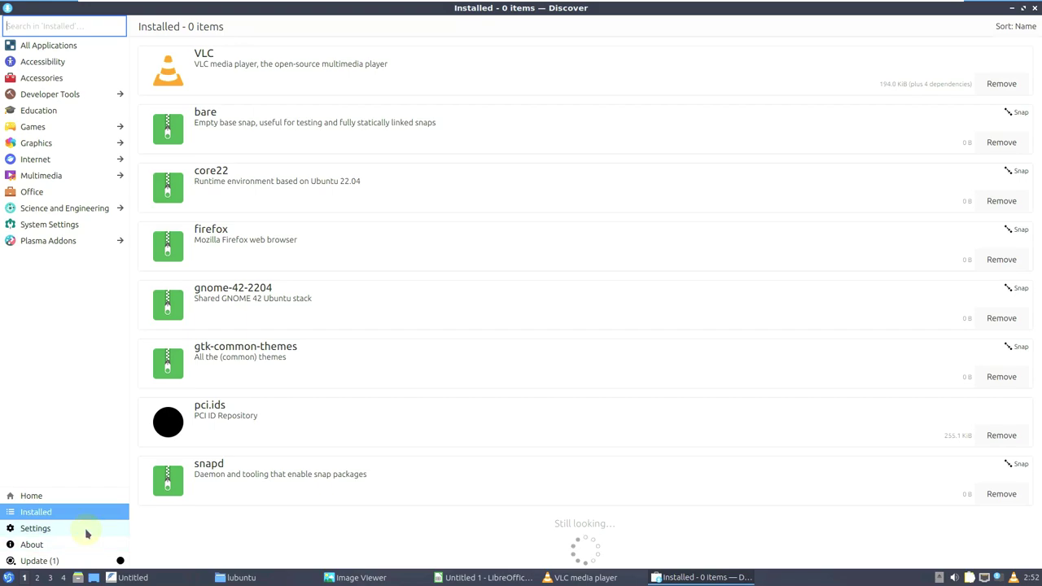
Step: View Discover's settings and About page, and close Discover
click(84, 528)
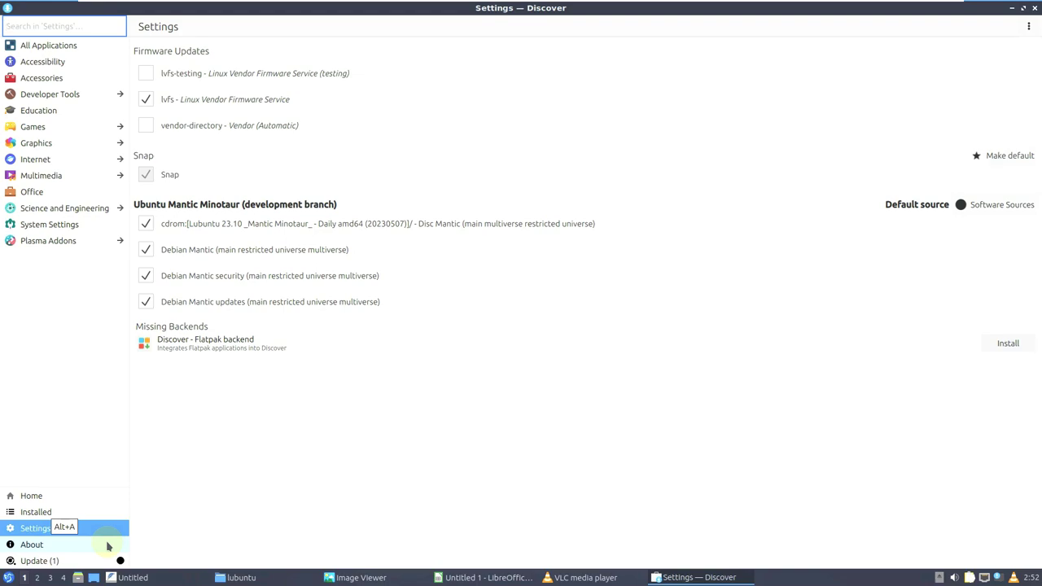
click(108, 546)
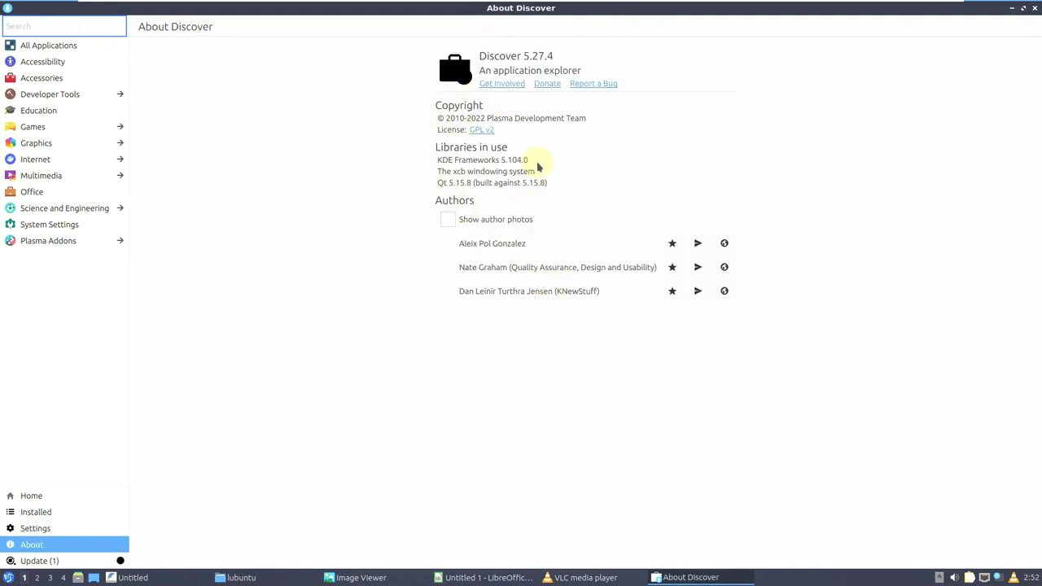
click(1033, 13)
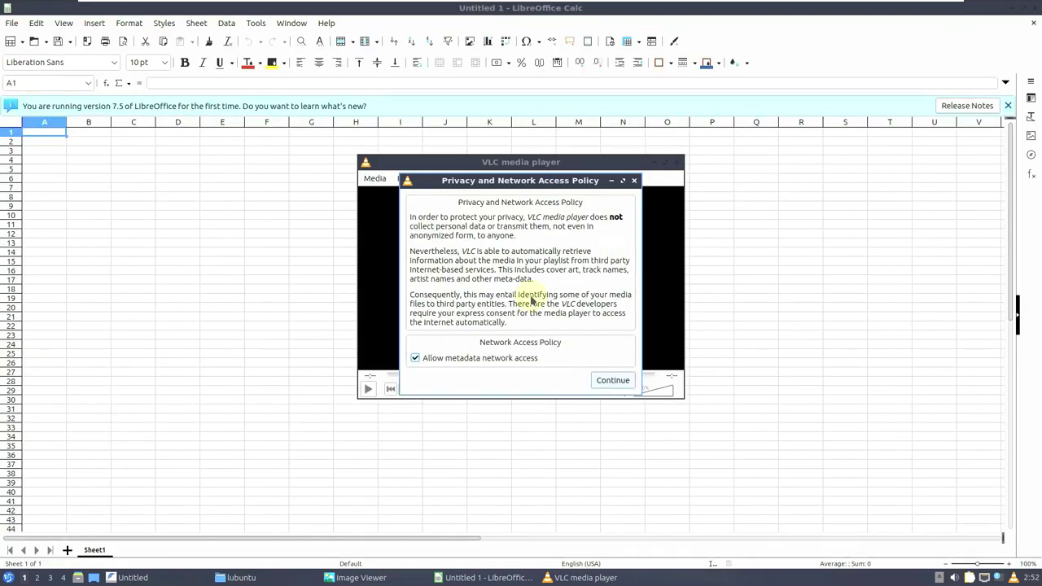
Step: Dismiss VLC's Privacy and Network Access Policy notice, view VLC's About information, and close the player
click(634, 180)
click(615, 178)
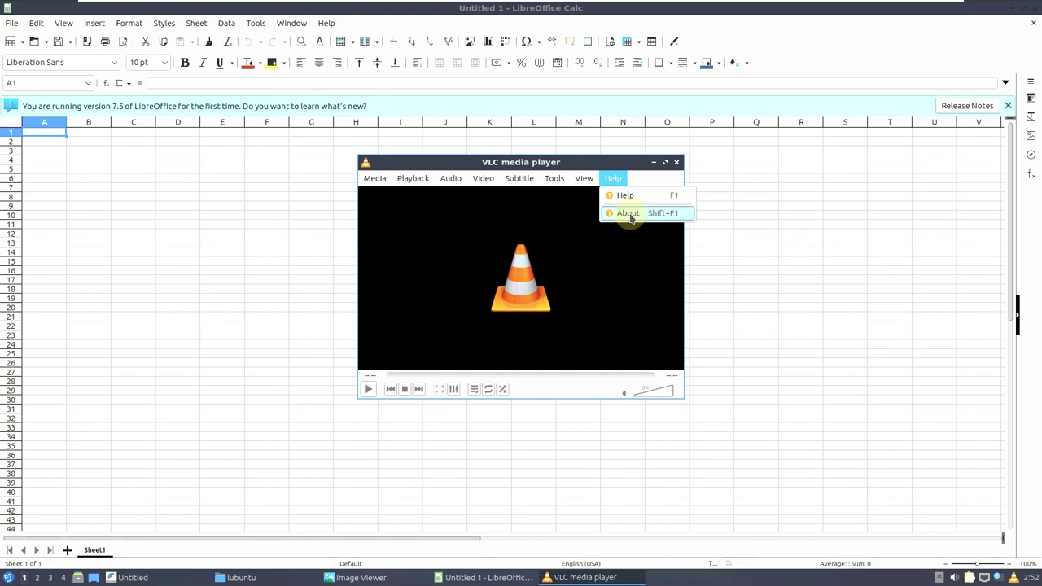
click(625, 214)
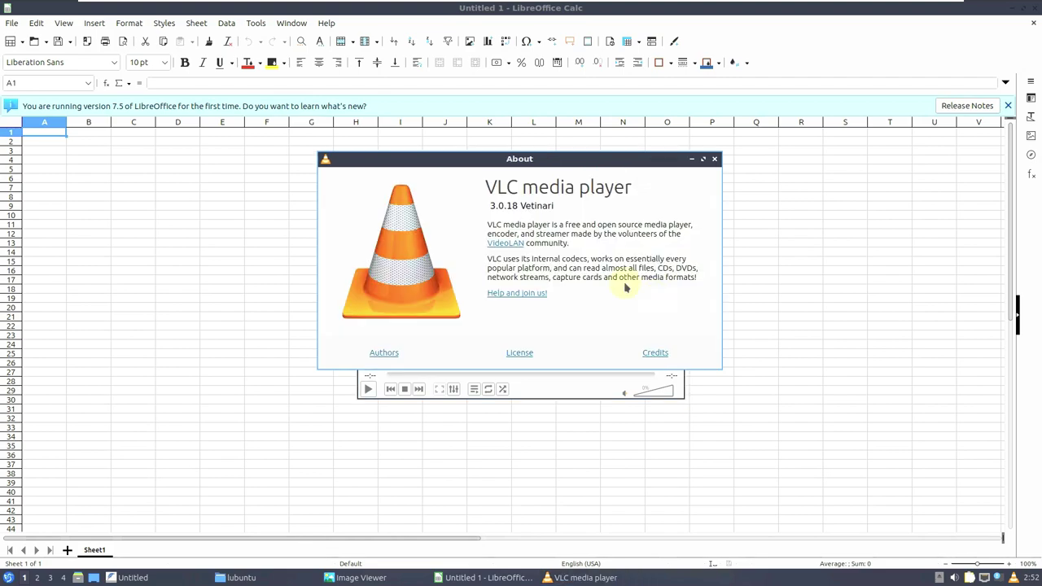
click(714, 159)
click(676, 162)
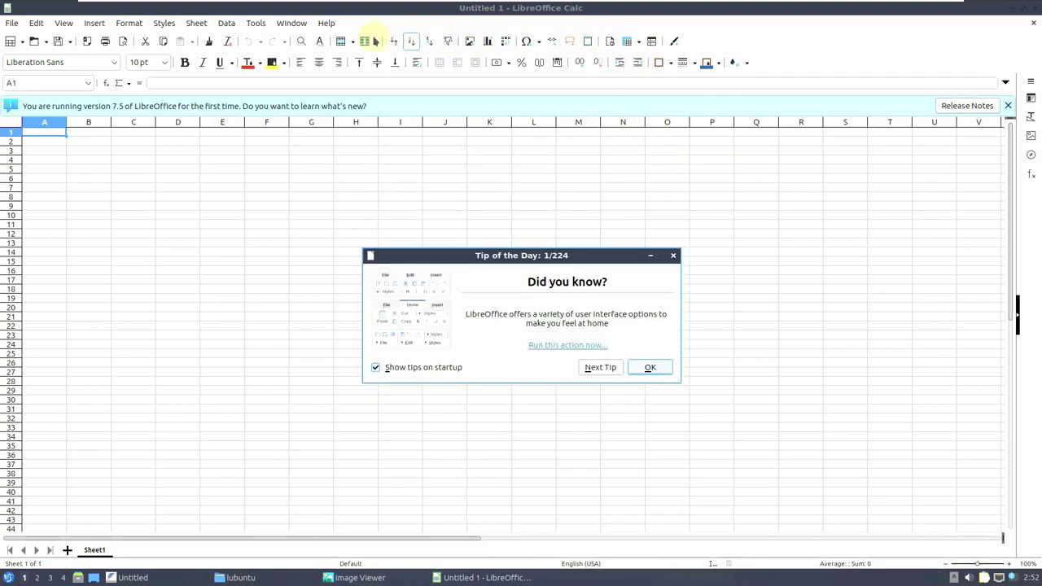
Step: View the About LibreOffice information, dismiss the Tip of the Day, and close LibreOffice Calc
click(331, 25)
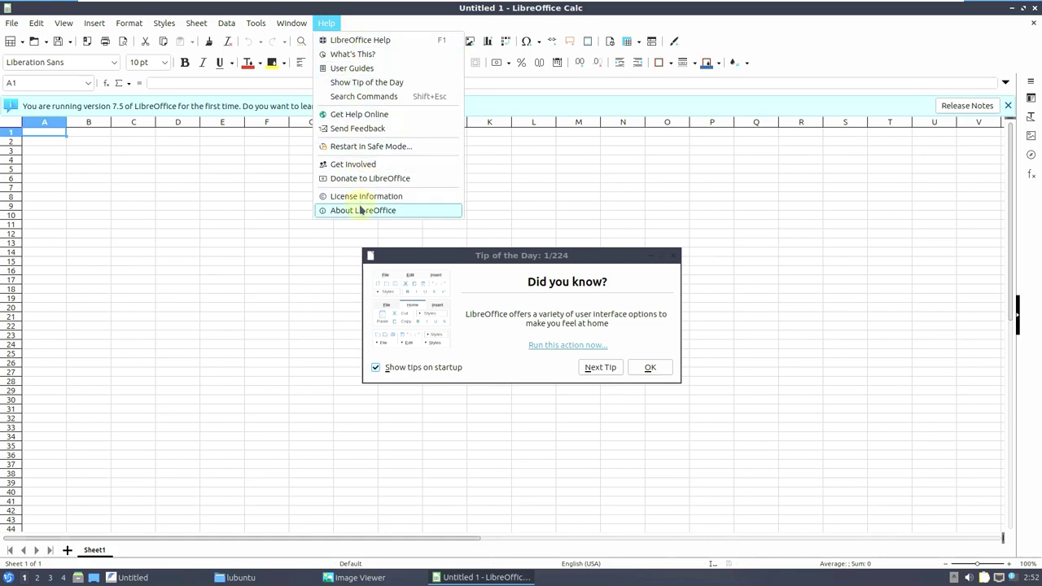
click(328, 211)
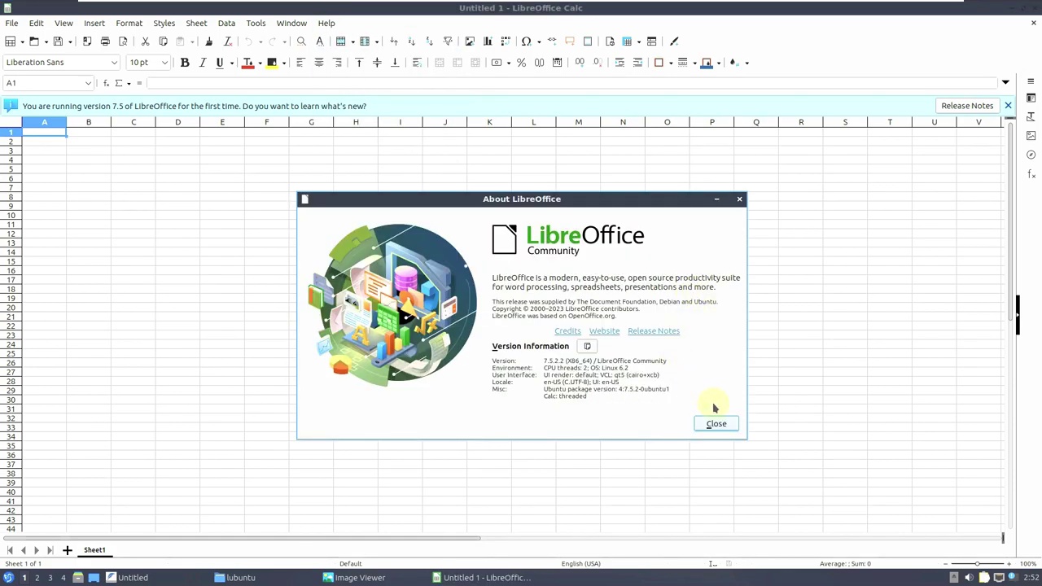
click(721, 431)
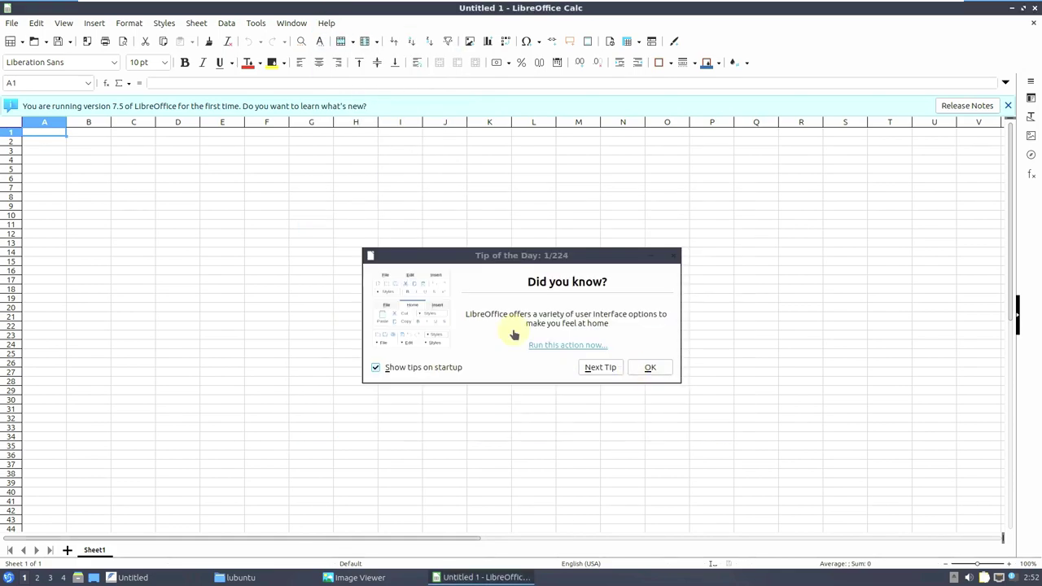
click(663, 370)
click(1034, 8)
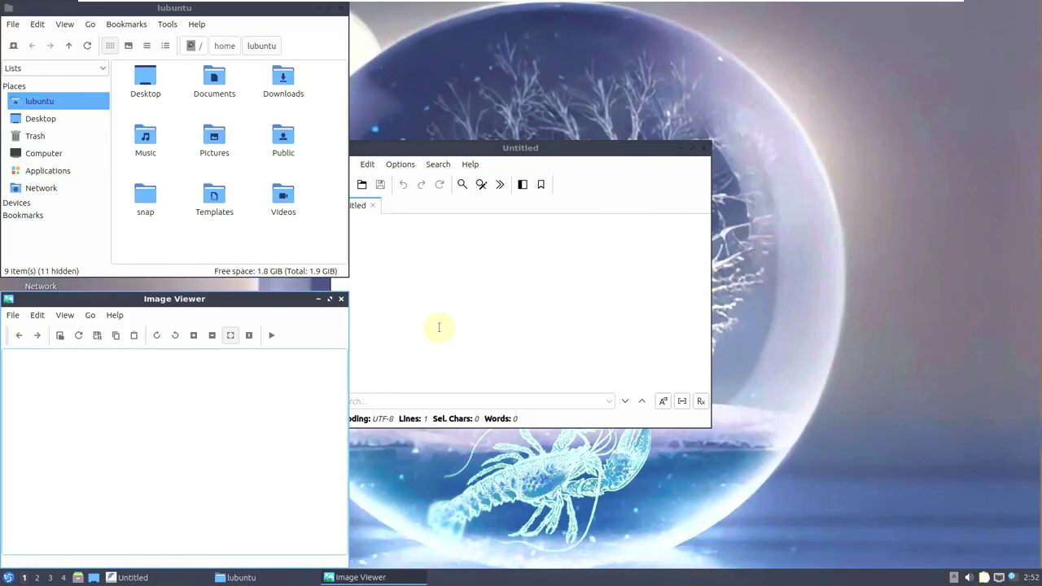
Step: Move the FeatherPad text editor clear of the other windows, view its About information, and close the editor
drag(558, 147, 713, 131)
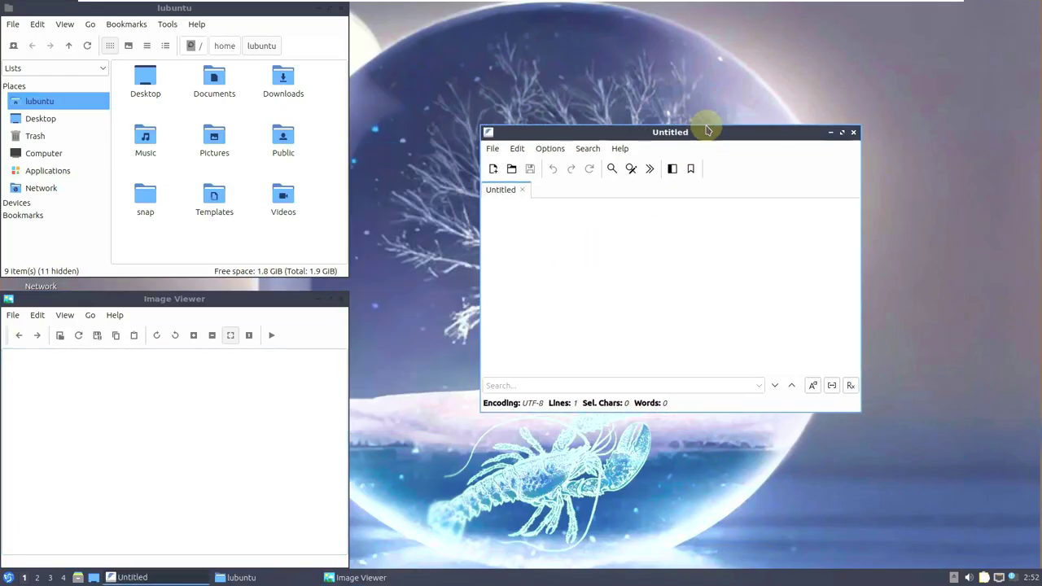
click(621, 145)
click(636, 176)
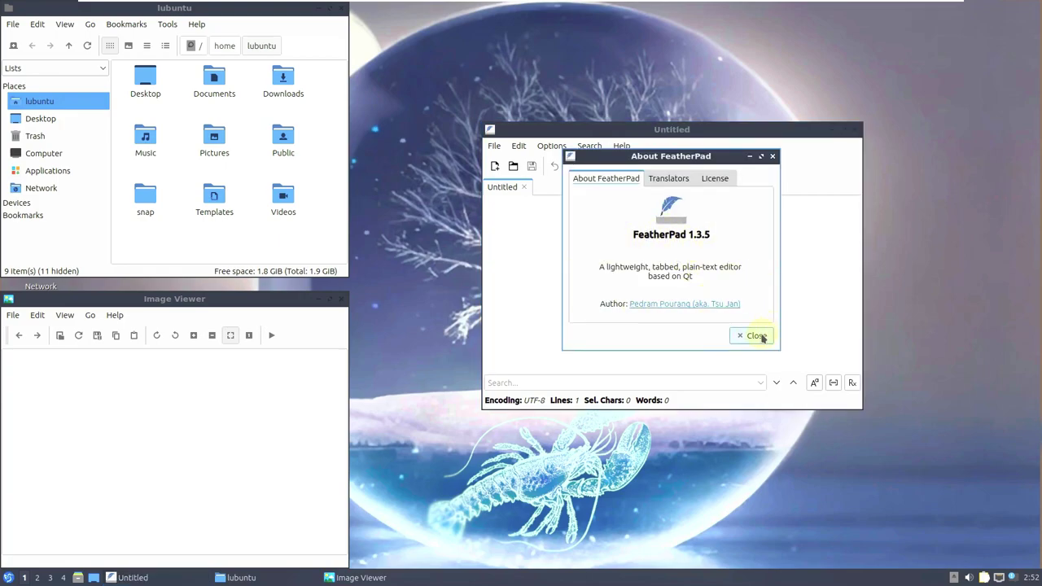
click(762, 337)
click(851, 129)
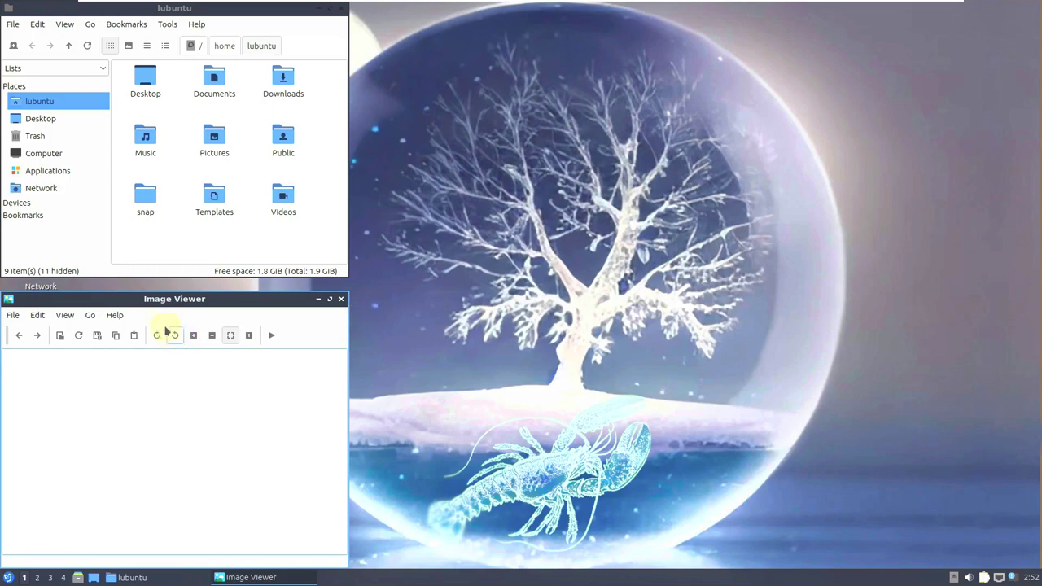
Step: Move the Image Viewer window to the middle of the desktop, view its About information, and close it
drag(167, 298, 619, 159)
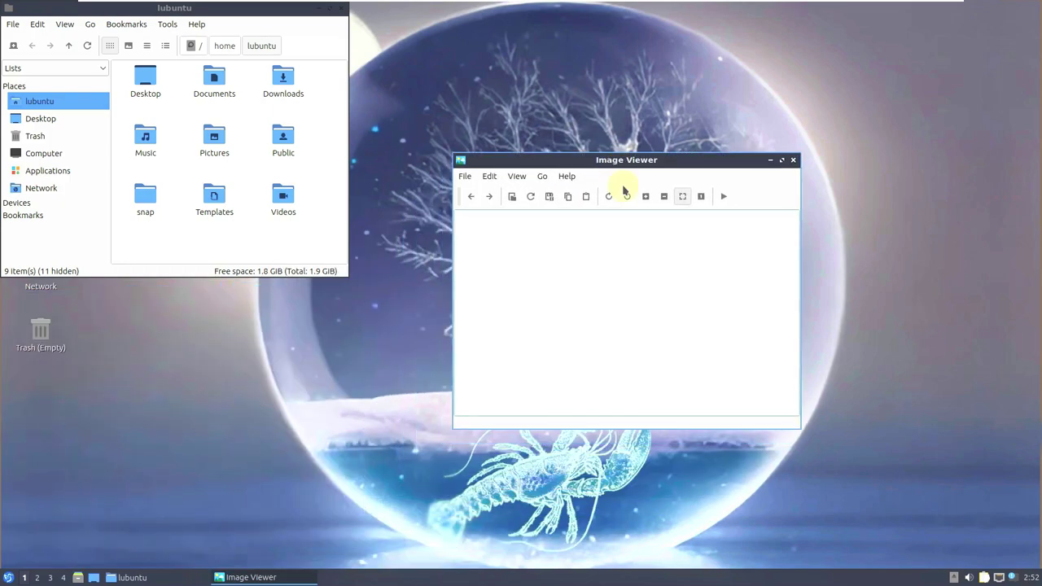
click(574, 181)
click(581, 194)
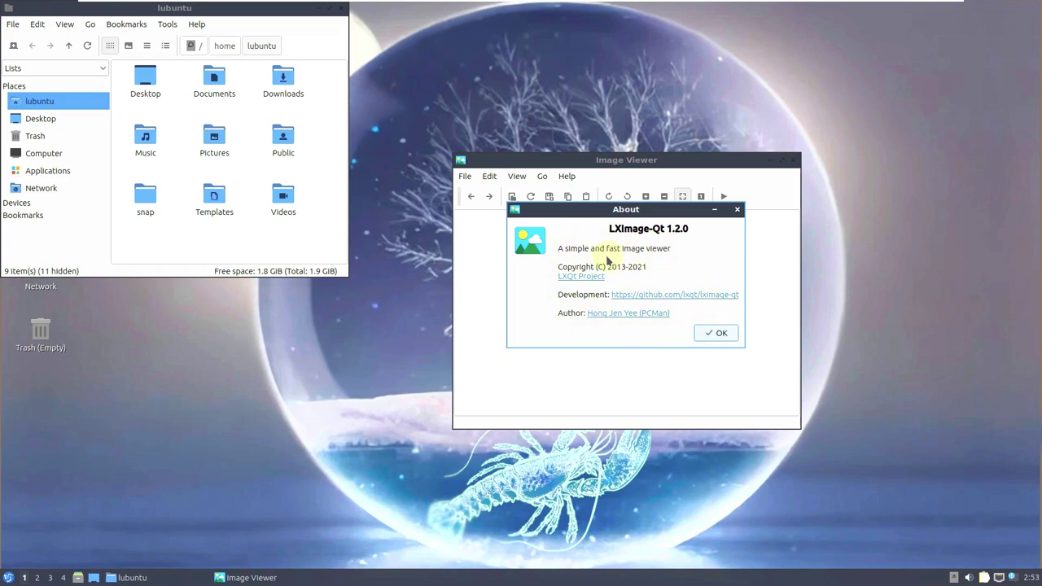
click(736, 209)
click(795, 160)
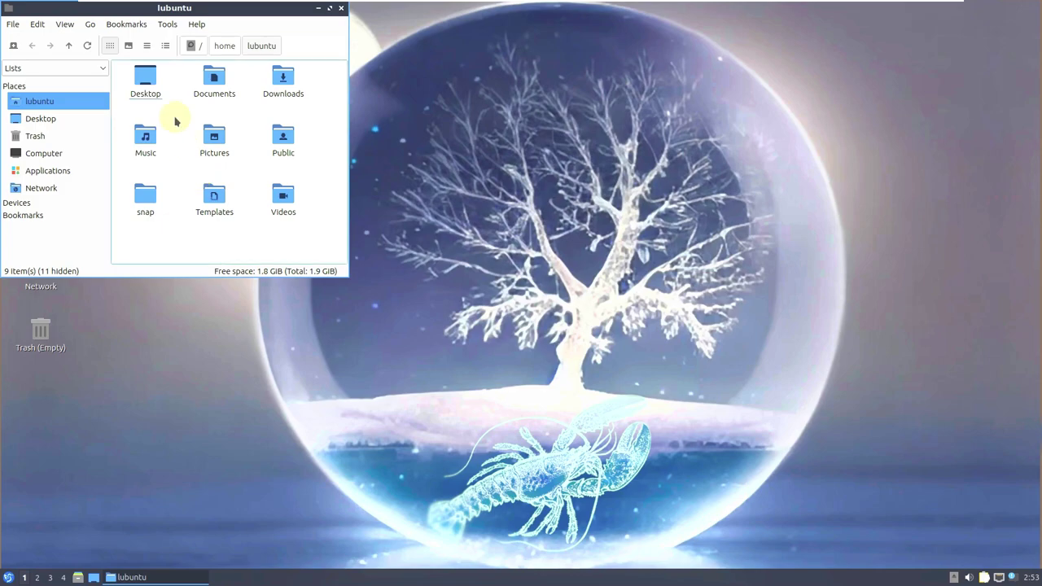
Step: Move the lubuntu file manager window toward the desktop's centre, view its About information, and close the file manager
drag(188, 8, 511, 119)
click(519, 135)
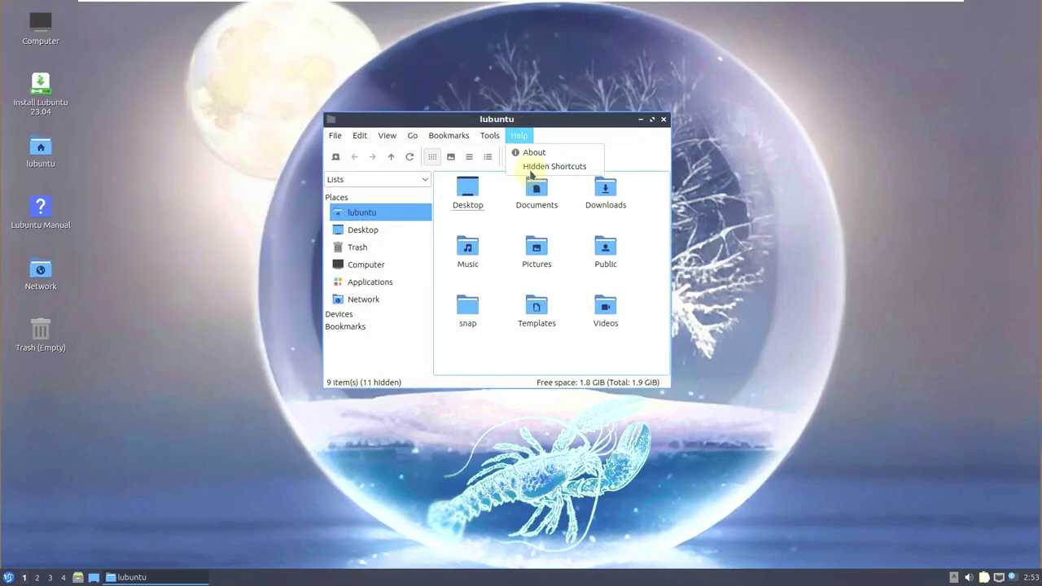
click(529, 152)
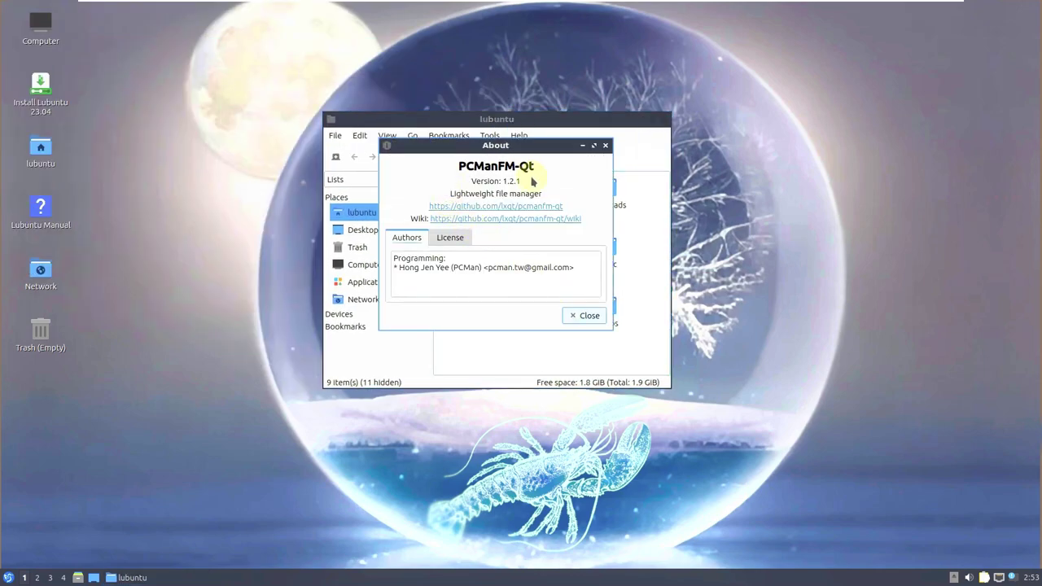
click(587, 315)
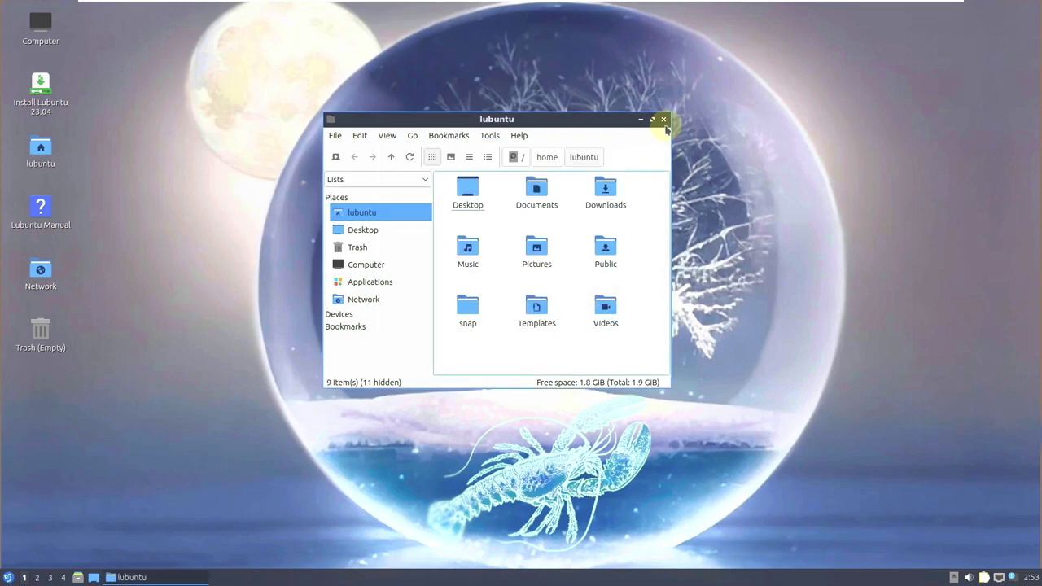
click(663, 120)
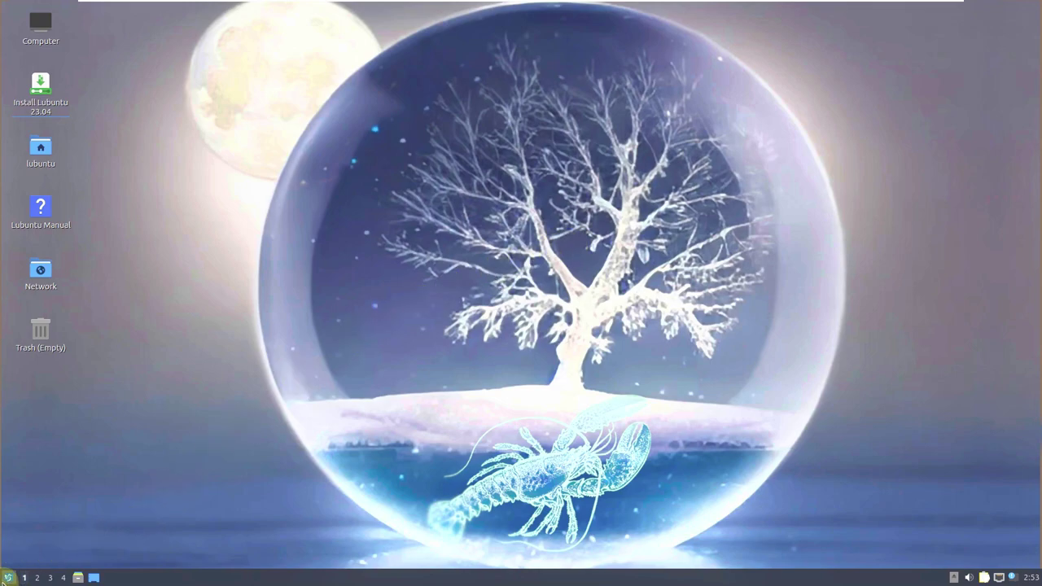
Step: Launch the qps process manager, examine the running process tree, and close it
click(5, 578)
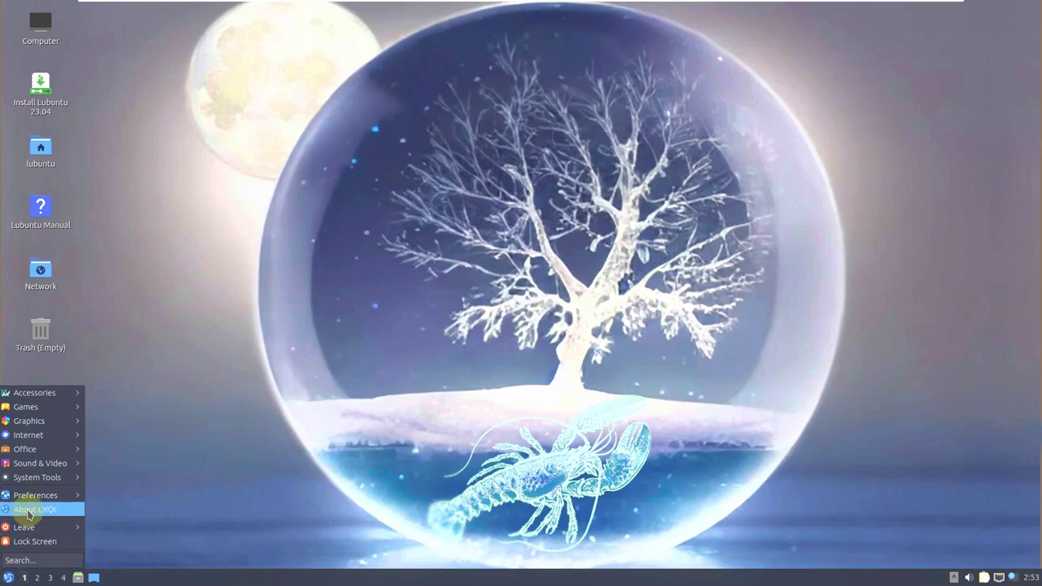
mouse_move(37, 477)
click(149, 550)
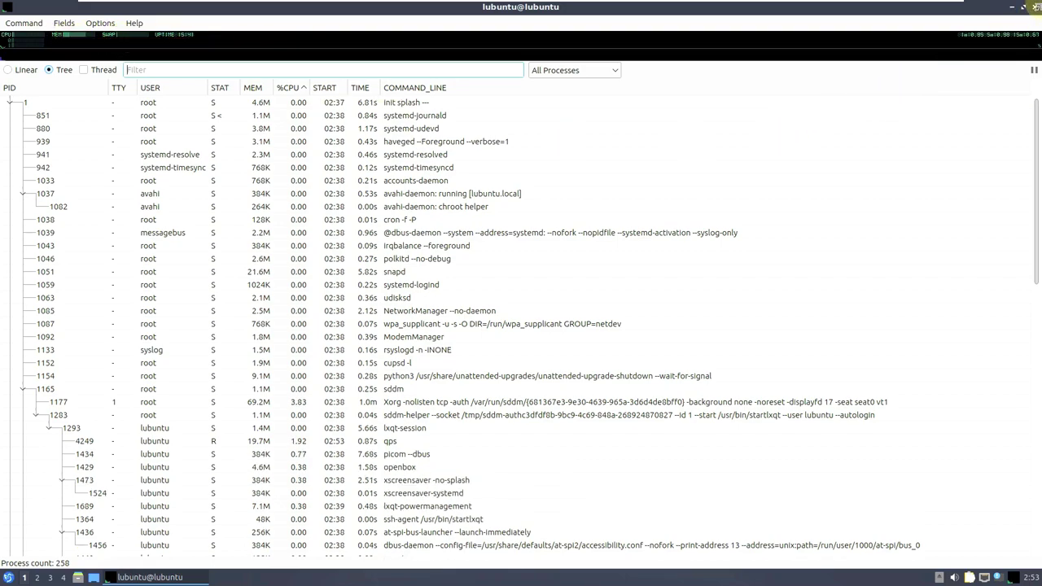
click(1035, 7)
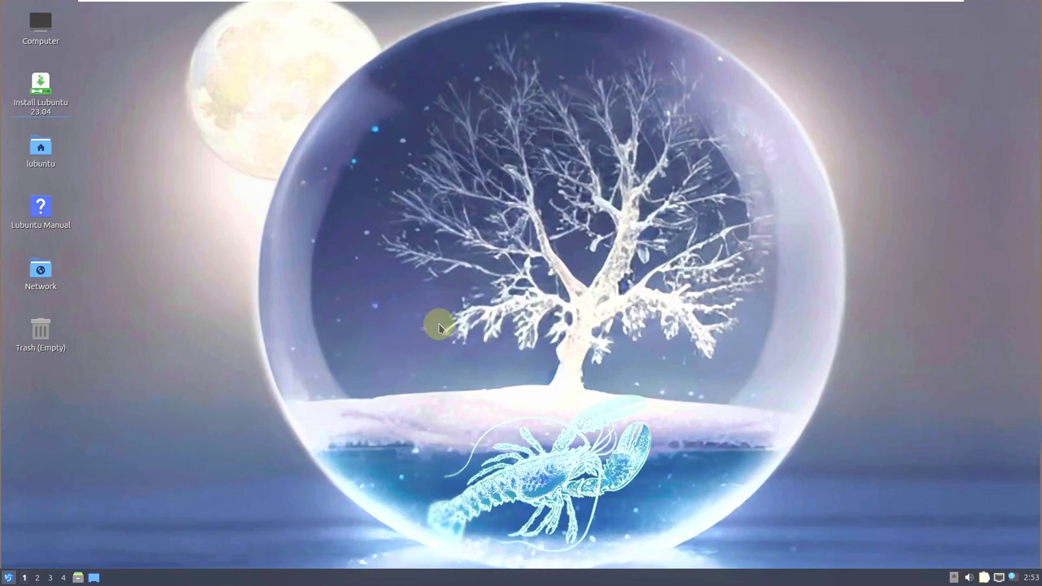
Step: Shut down the Lubuntu live session and confirm switching off the computer
key(super)
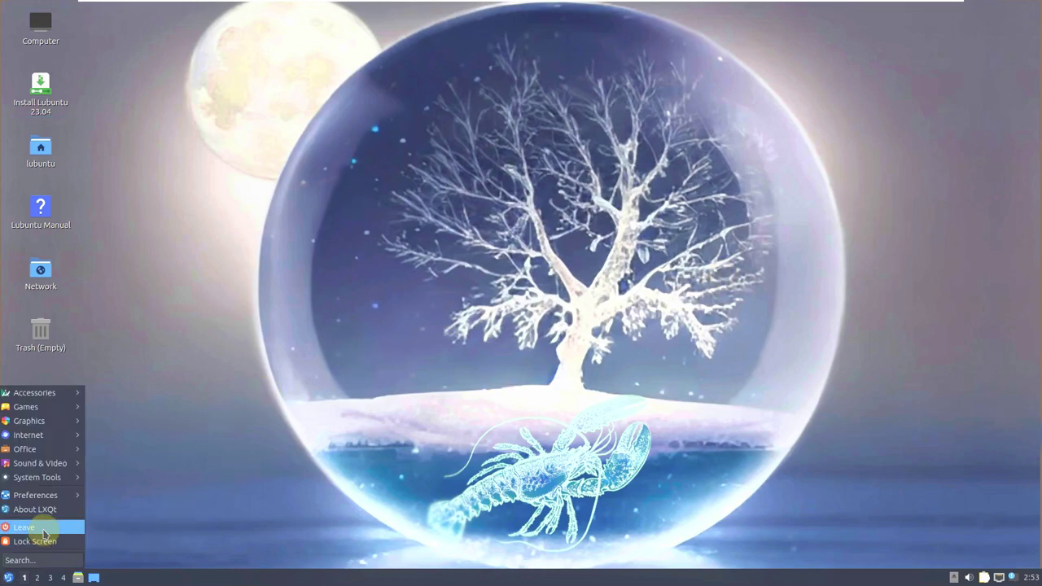
mouse_move(45, 529)
click(122, 544)
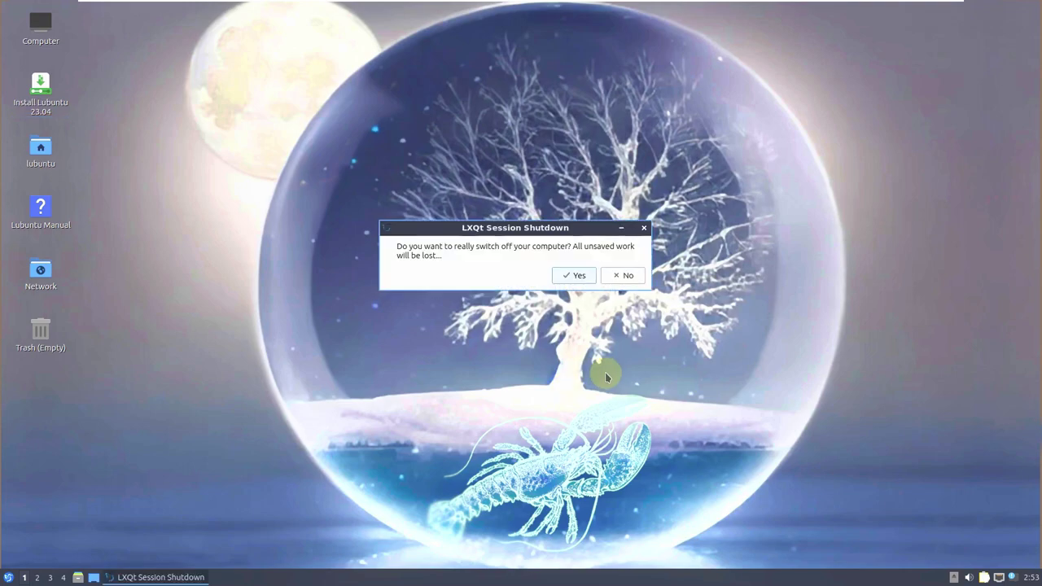
click(574, 275)
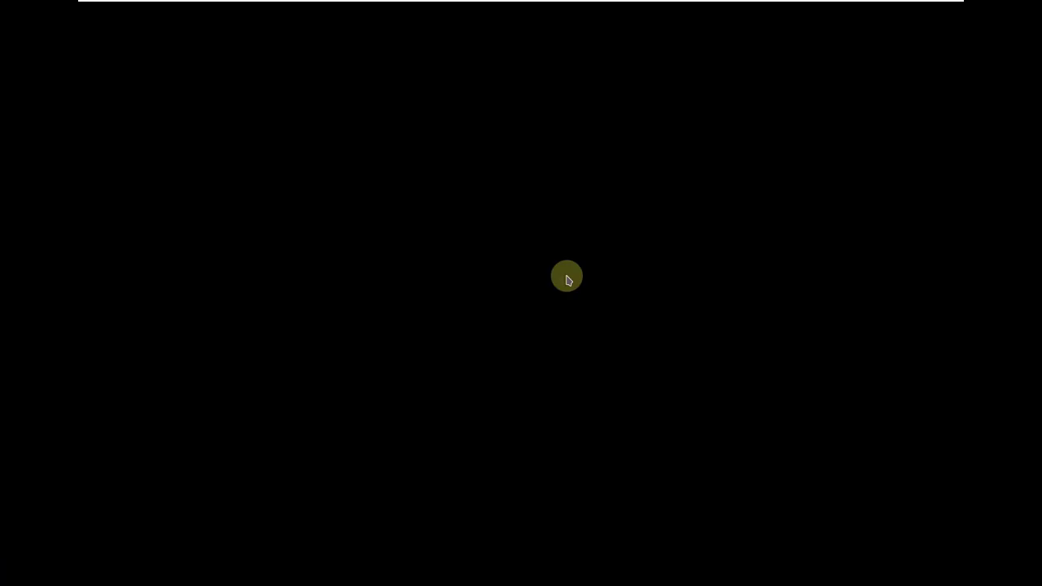